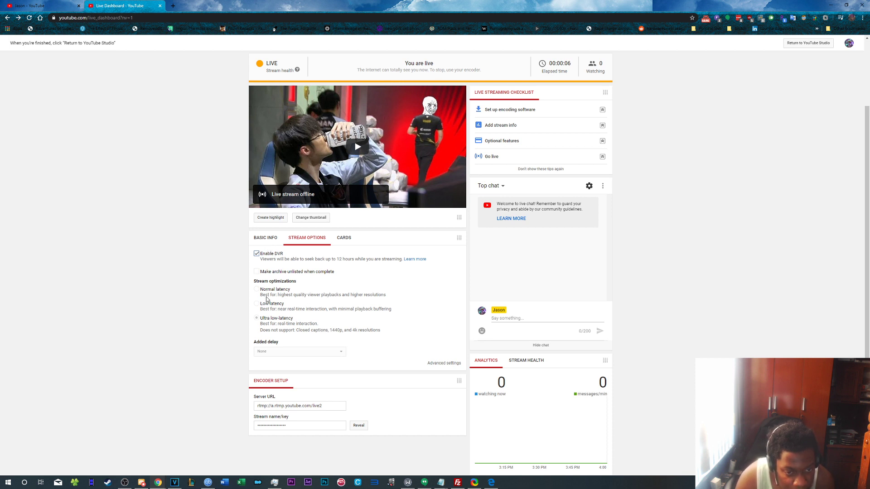
Check the live stream's basic info and its chat settings
click(270, 240)
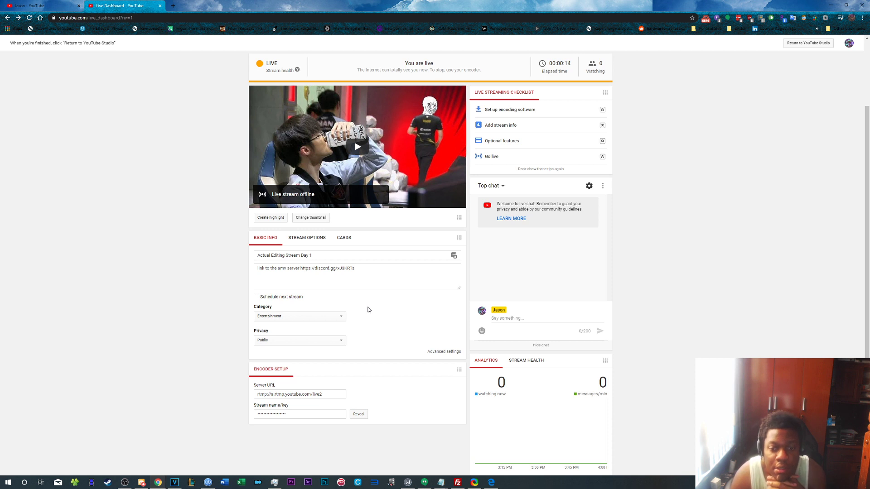
click(590, 188)
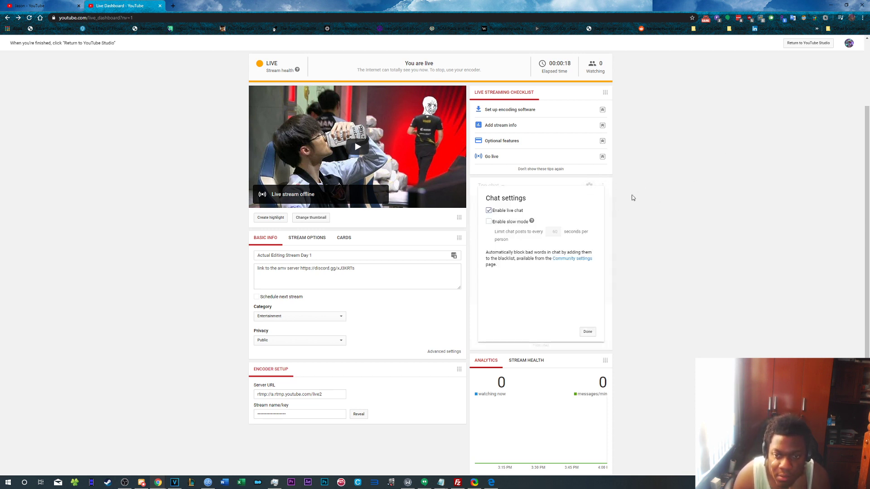
click(586, 332)
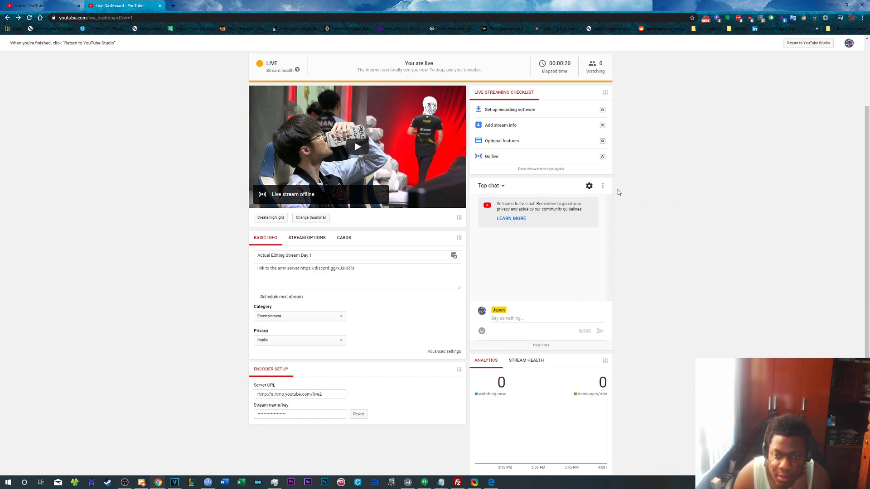
Open "Boring editing stream" from the channel page and try to copy its link
click(43, 5)
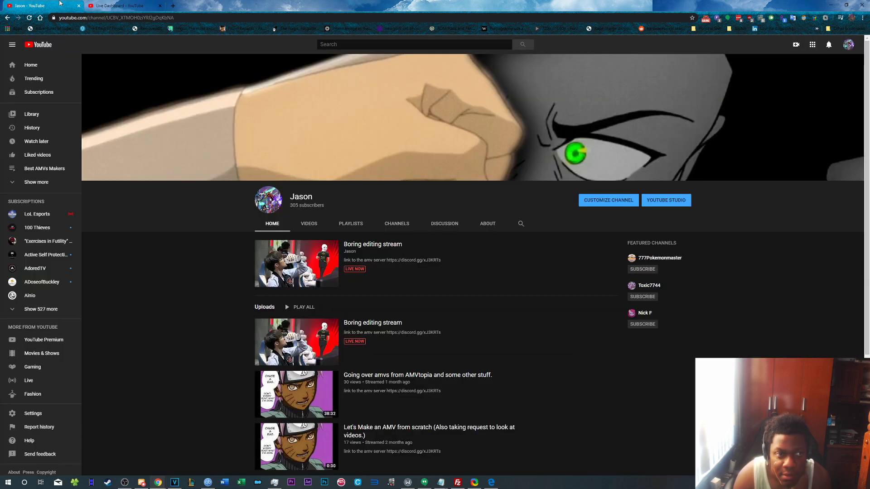
click(299, 263)
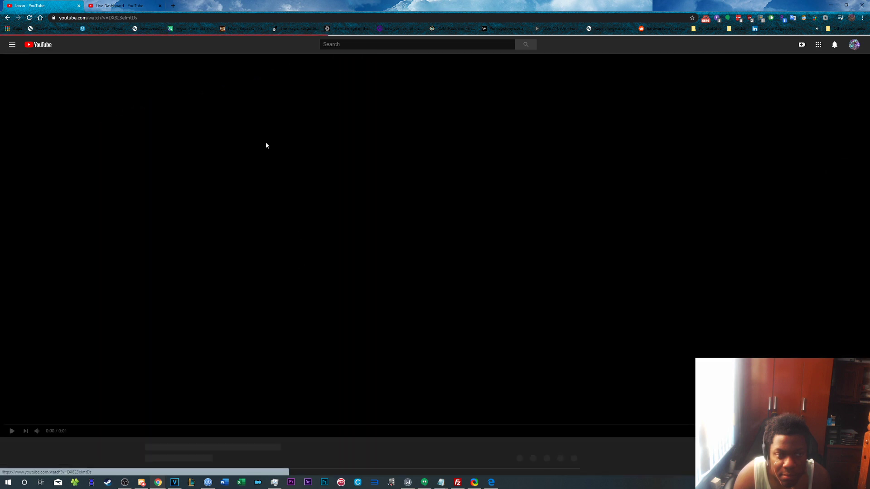
right_click(149, 17)
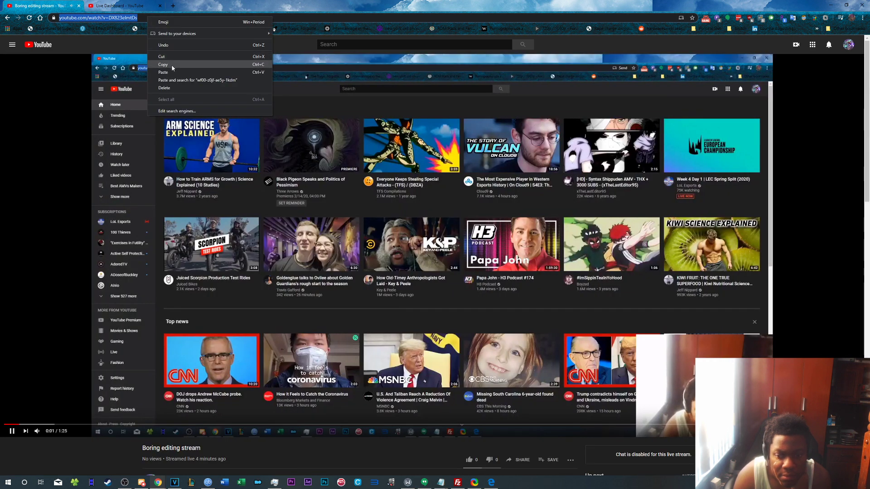
key(Escape)
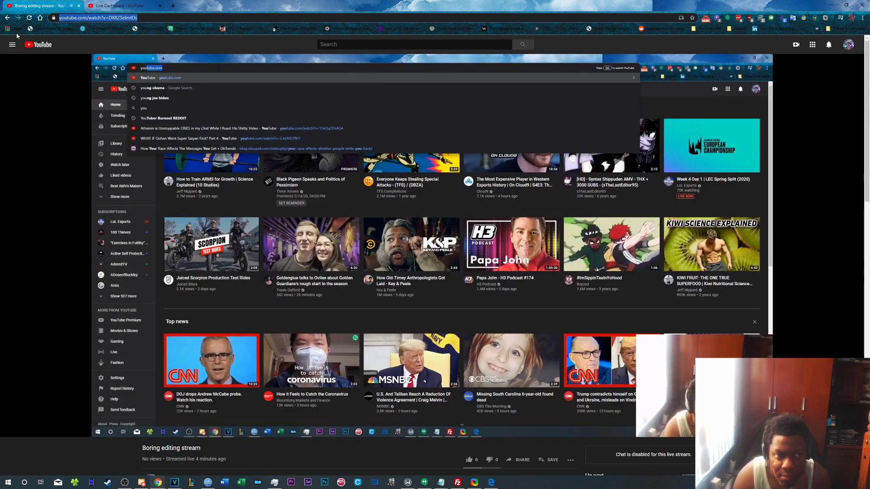
click(7, 18)
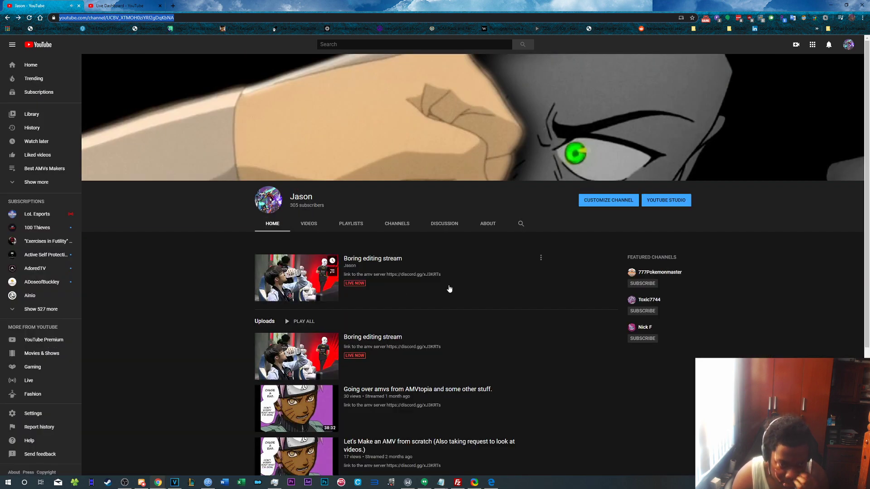
click(373, 336)
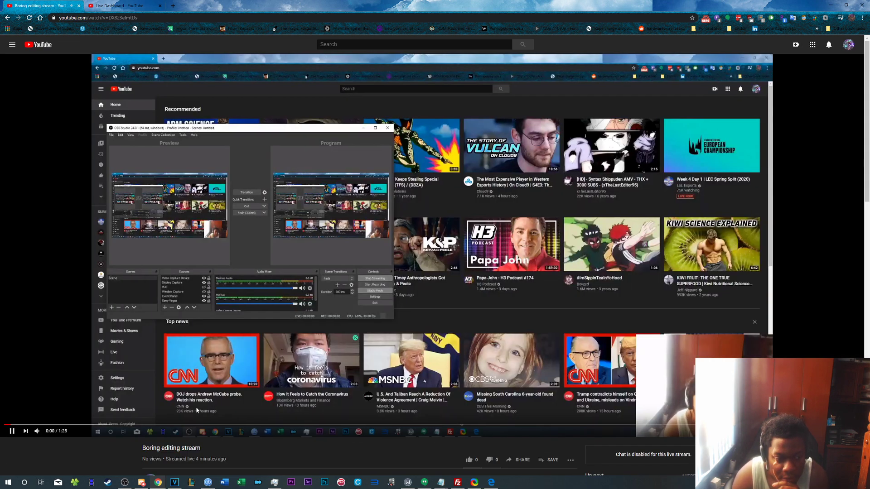
Compare the live dashboard with the "Boring editing stream" video, pause that video and view its details
click(163, 5)
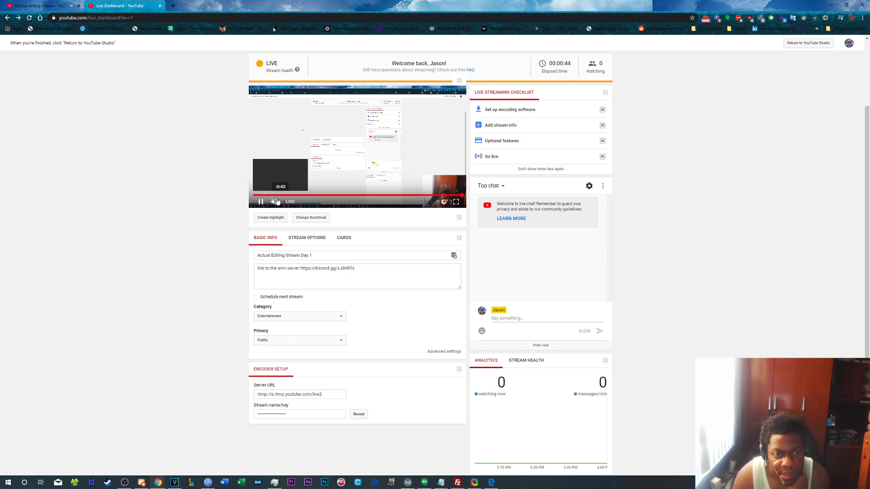
click(73, 5)
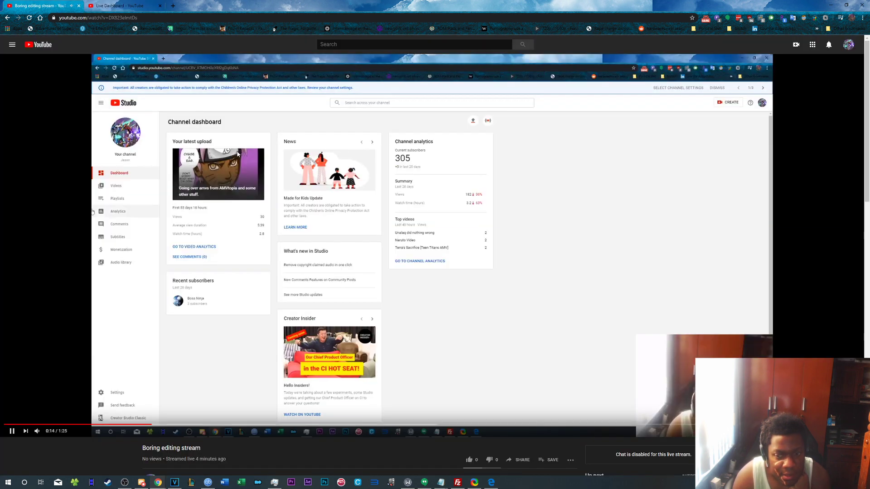
click(227, 199)
scroll(222, 213, down, 3)
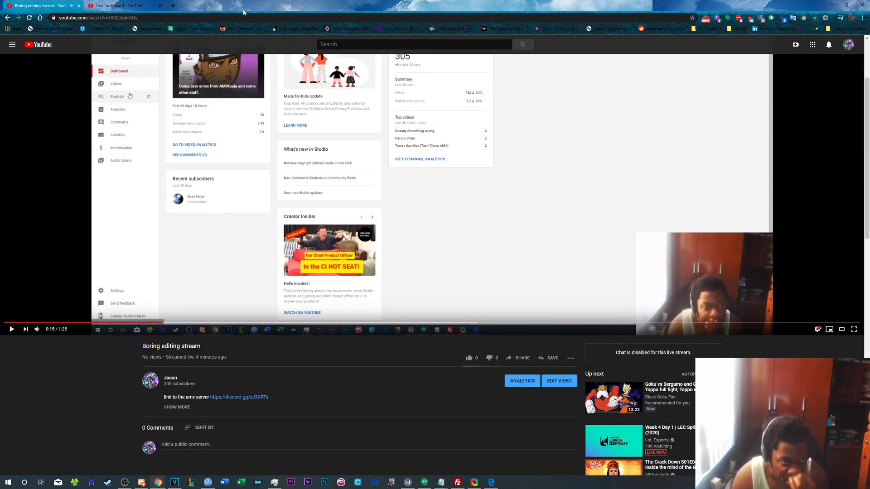
Raise the volume of the live preview in the stream dashboard and pause its playback
click(144, 5)
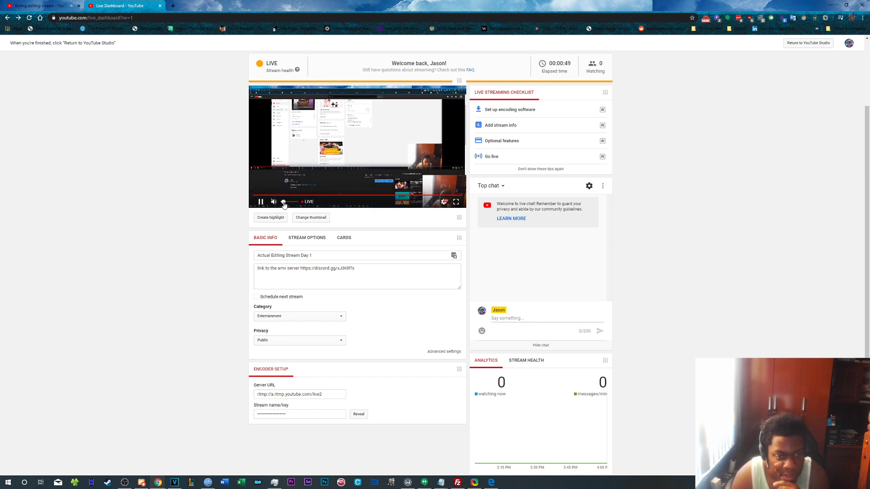
drag(286, 205, 289, 205)
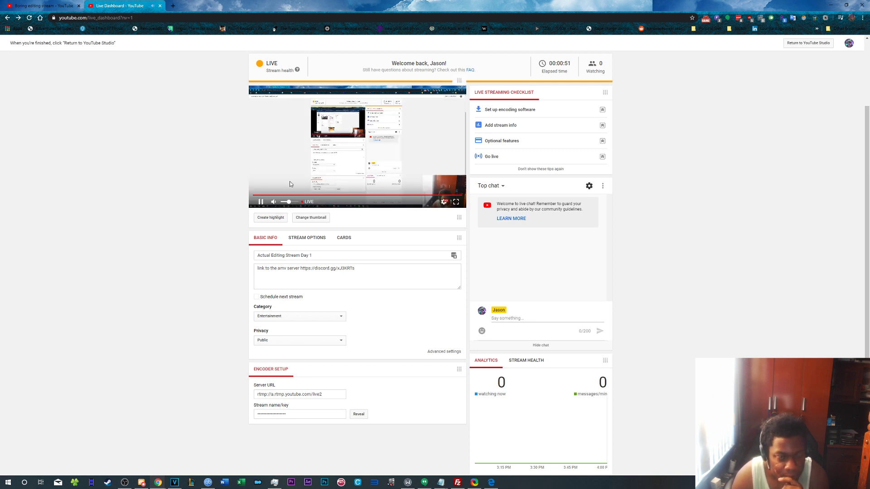
click(287, 162)
Return to the channel page, refresh it and open the live stream "Actual Editing Stream Day 1"
click(43, 6)
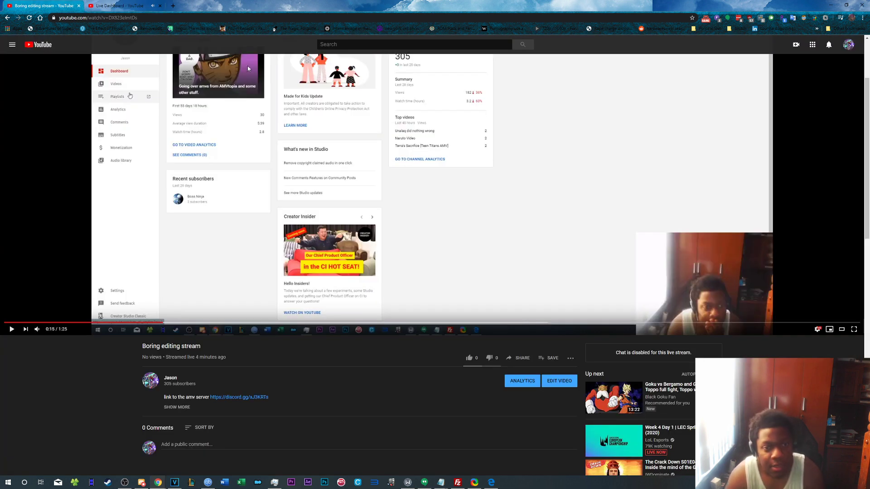
click(8, 18)
click(29, 18)
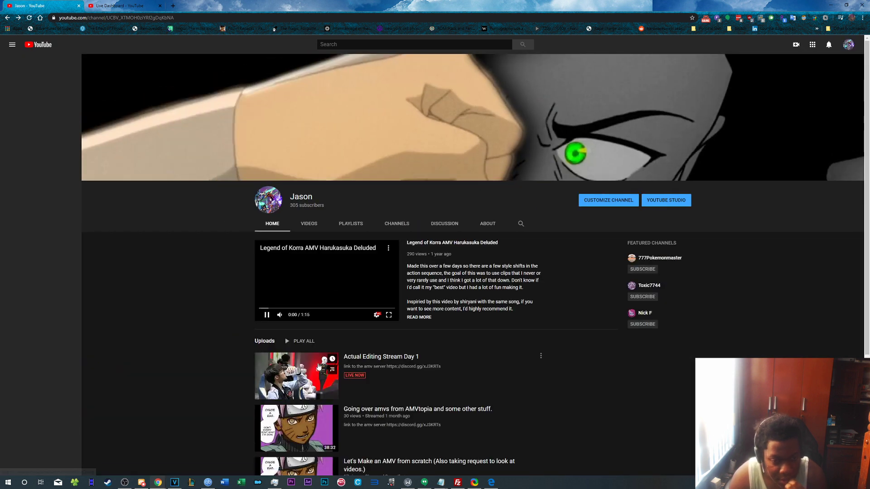
click(297, 377)
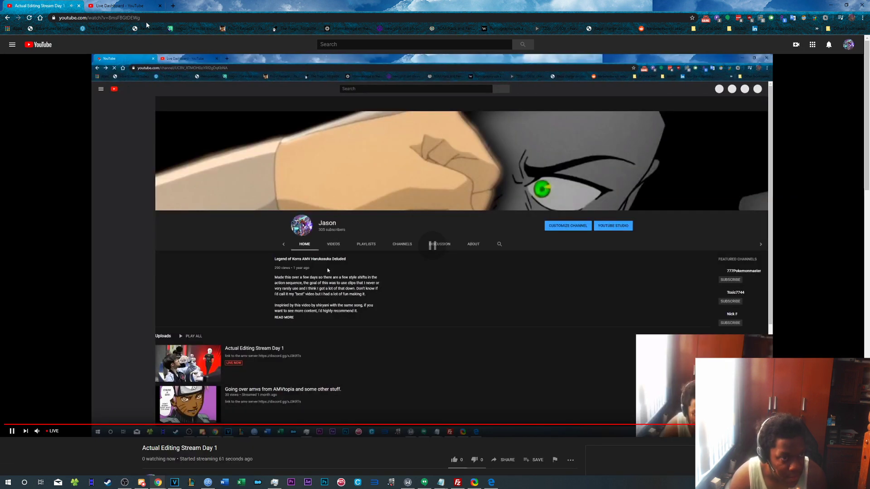
Copy the live stream's link and post it in the general channel of the AMV Topia server on Discord
click(146, 19)
key(ctrl+c)
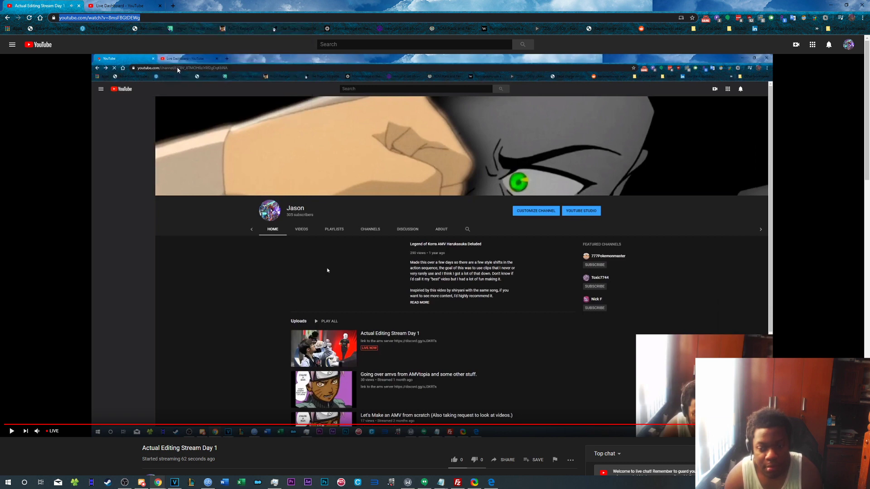
click(144, 483)
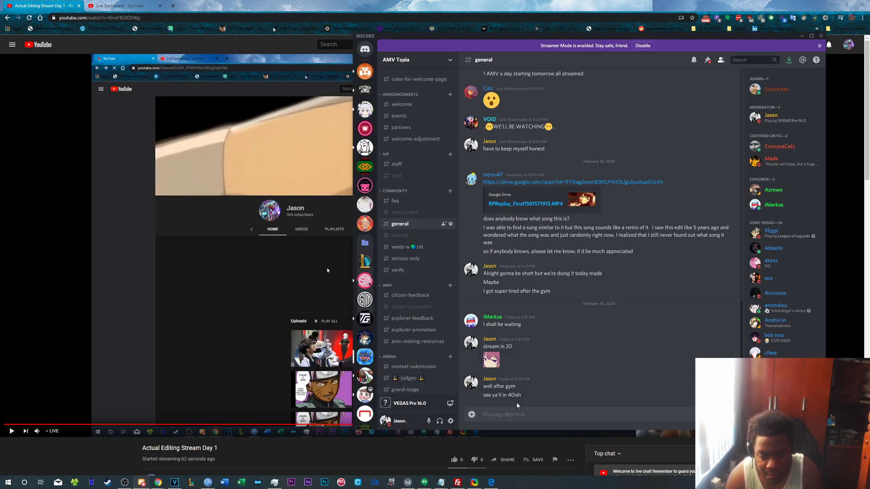
key(ctrl+v)
key(Return)
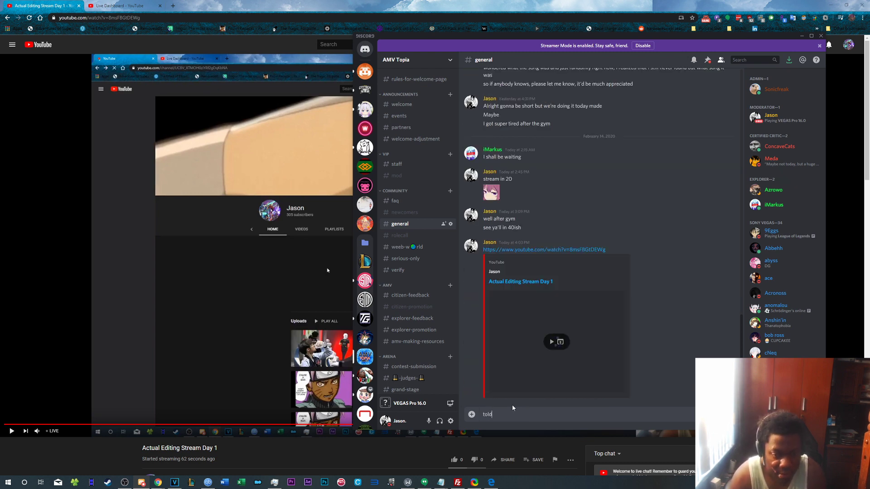
Send the follow-up message "told you I would unironically" and return to the browser
text(told you I woul)
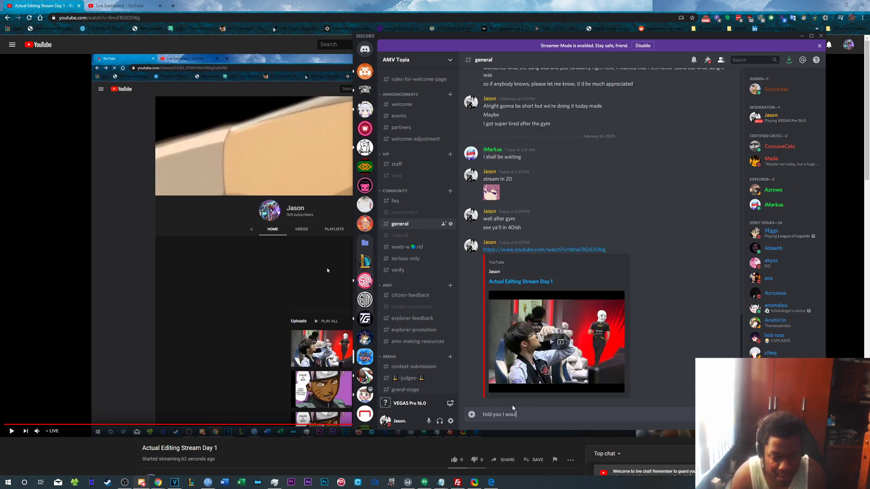
text(d)
text( i)
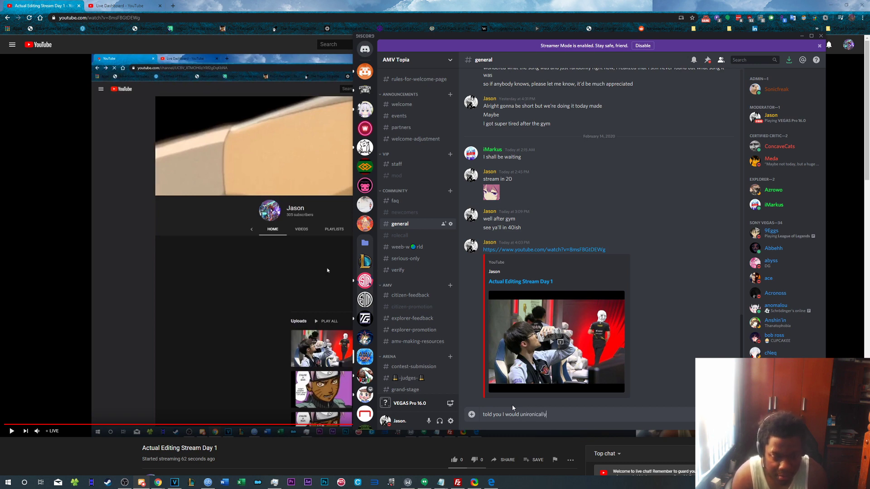
key(Return)
click(123, 453)
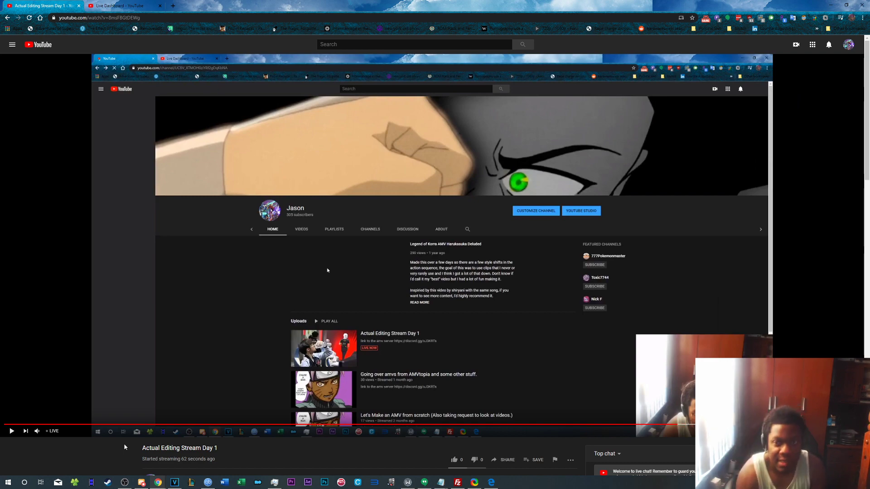
Restore the stream's browser window to a smaller size and close the Twitch browser window behind it
click(846, 4)
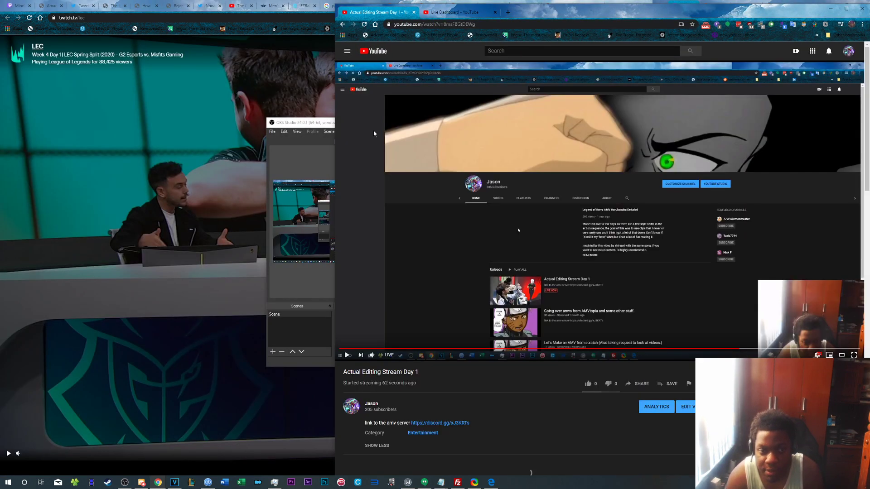
click(276, 83)
click(862, 4)
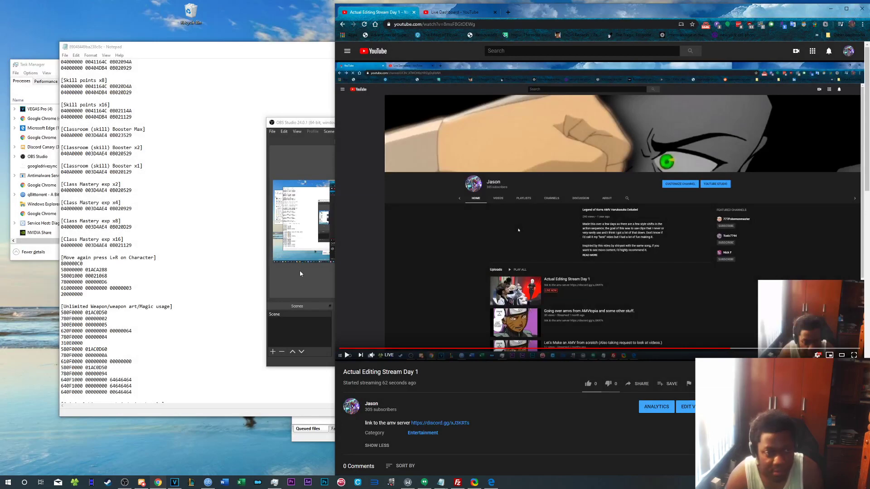
Close both open Notepad windows
click(295, 86)
click(700, 47)
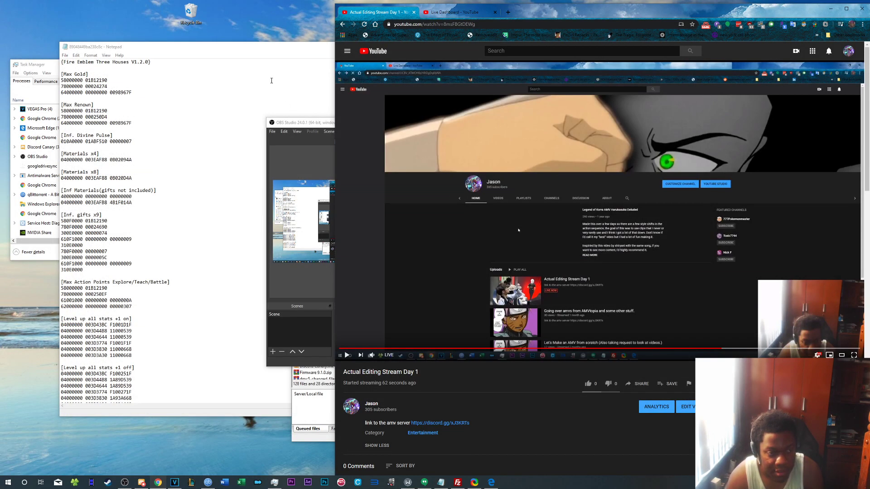
click(272, 81)
click(682, 47)
Minimize OBS Studio and close the Google Hangouts window
click(278, 294)
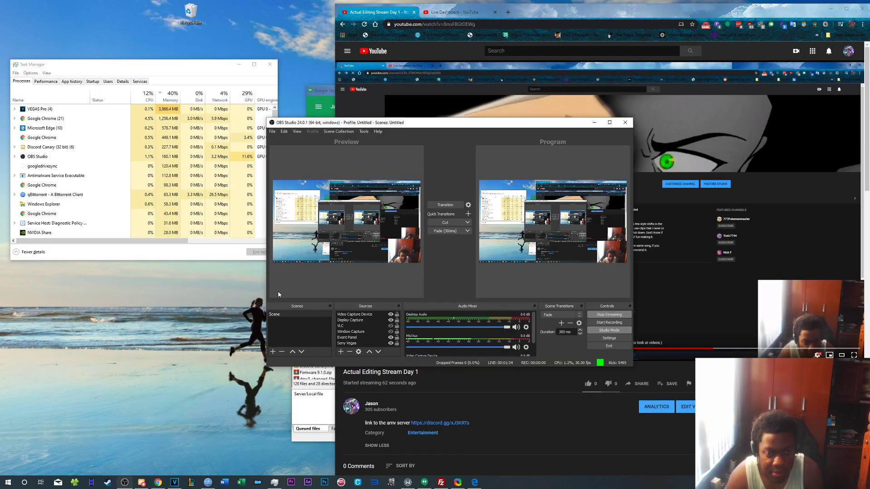
click(594, 122)
click(322, 101)
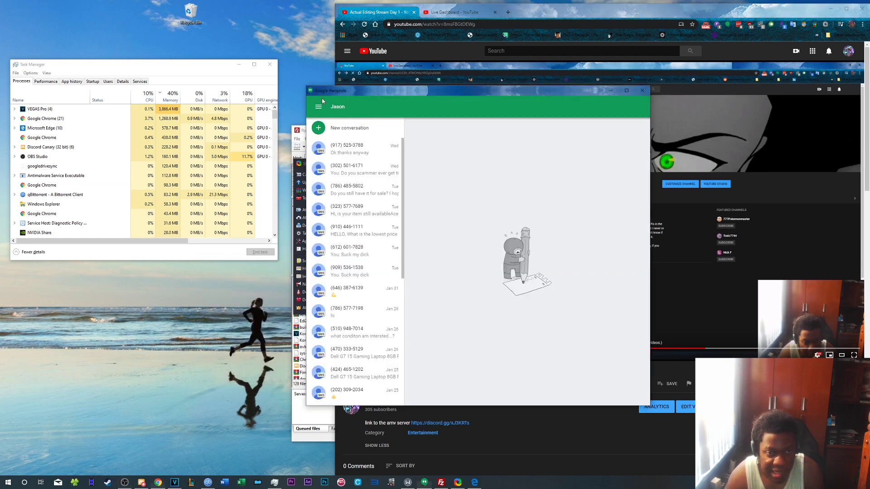
click(644, 91)
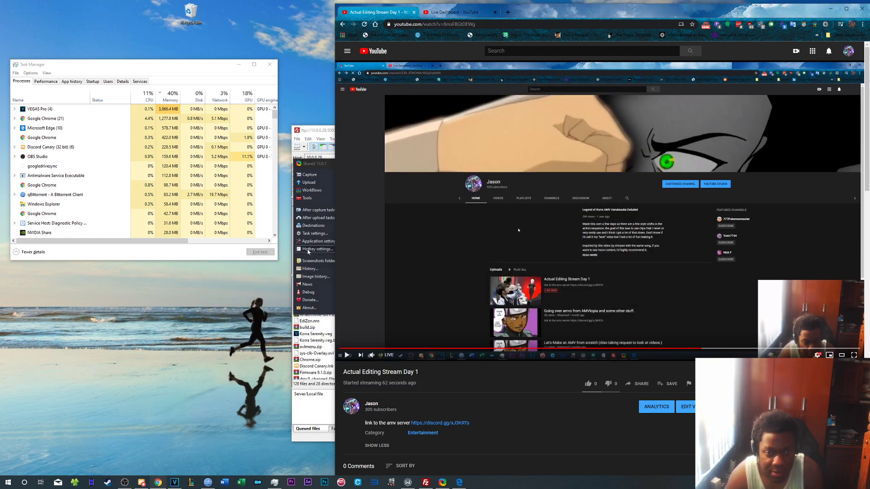
Close the ShareX window and the FTP client window
click(318, 165)
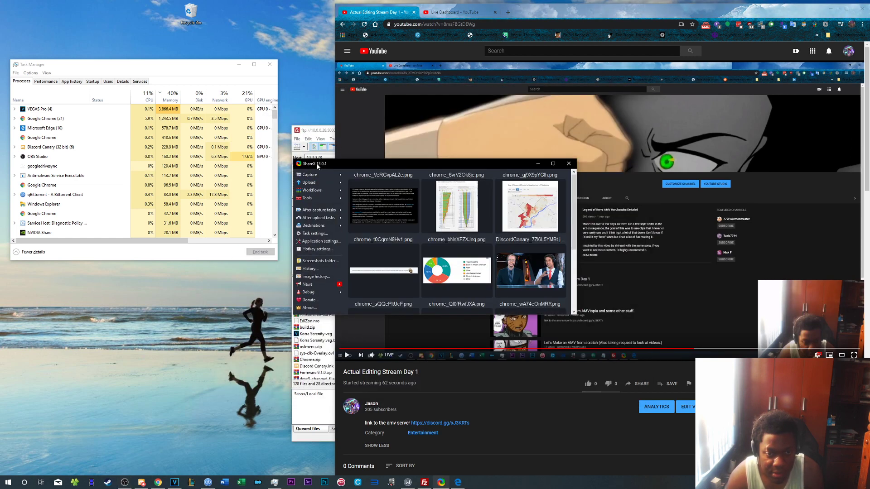
click(569, 164)
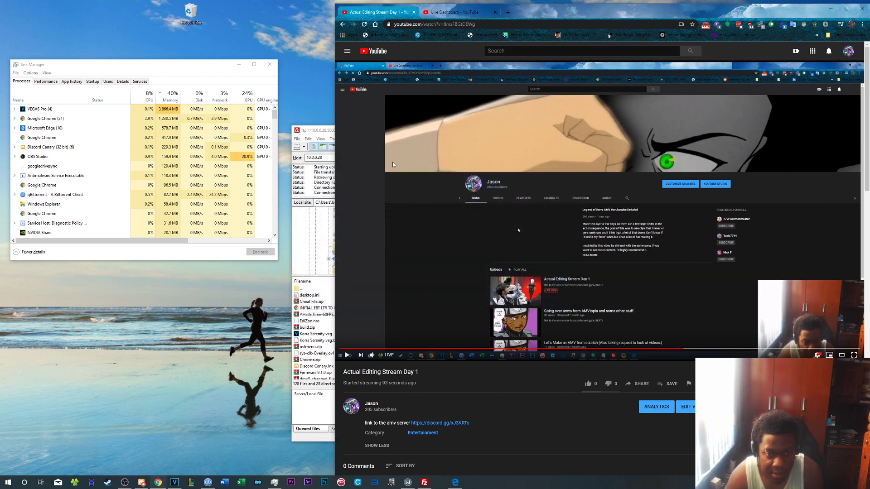
click(321, 138)
click(792, 131)
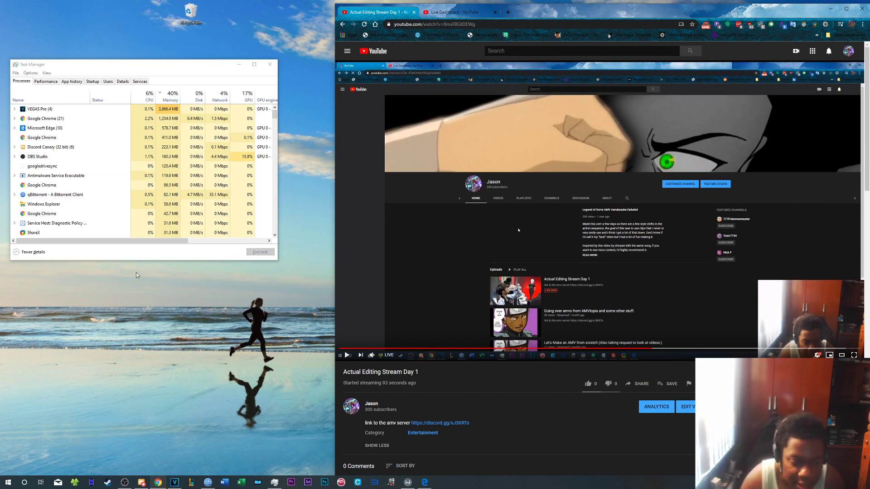
Switch to VEGAS Pro and look over the clips and tracks on the Korra Serenity timeline
click(175, 483)
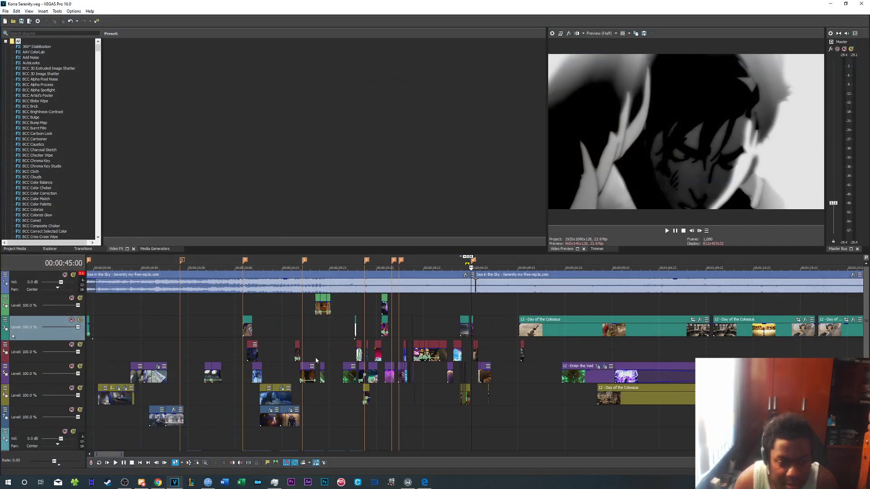
scroll(226, 391, down, 1)
scroll(228, 390, up, 2)
scroll(226, 392, up, 1)
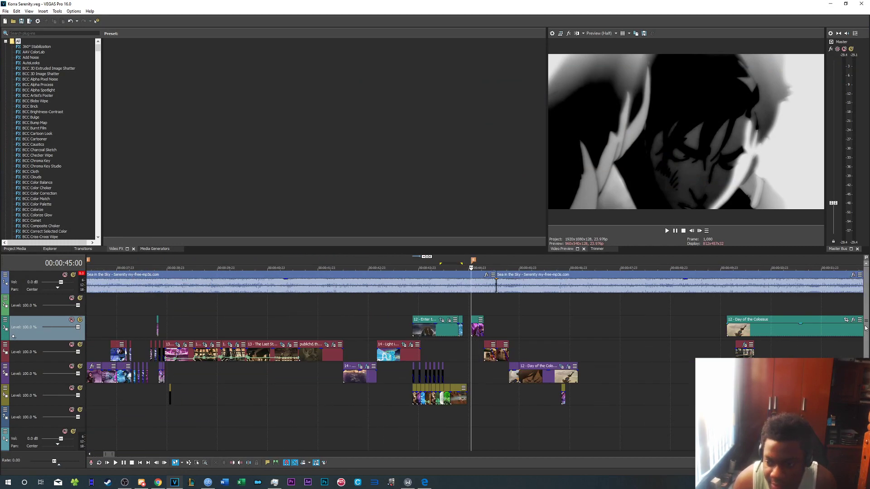
scroll(254, 403, down, 1)
scroll(269, 406, down, 3)
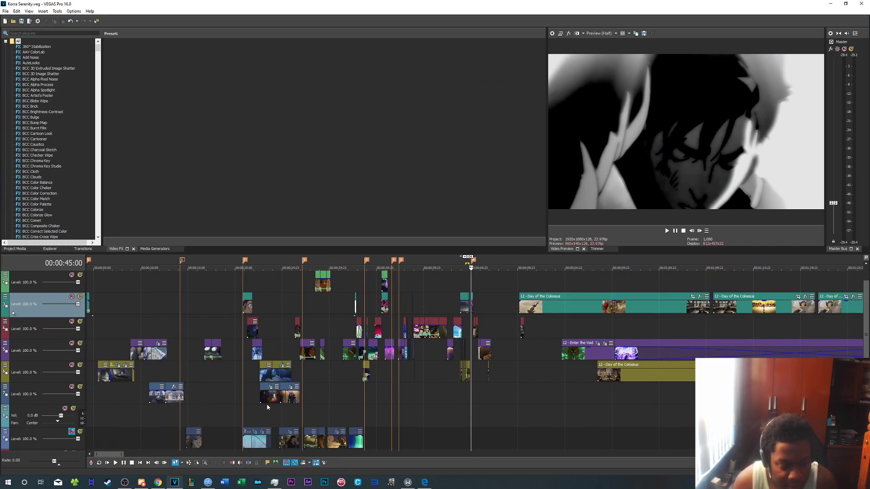
Preview frames at several points between the 35- and 38-second marks of the timeline and survey the surrounding clips
scroll(173, 392, down, 2)
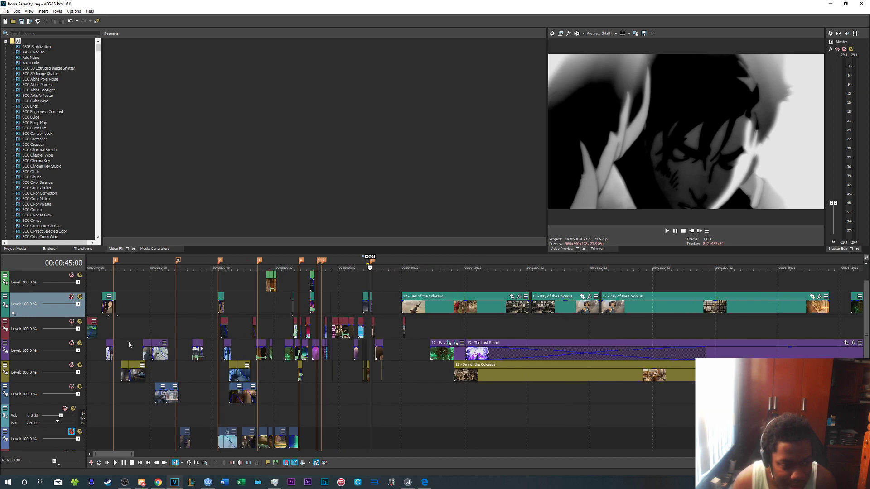
click(138, 331)
click(307, 311)
scroll(306, 311, up, 5)
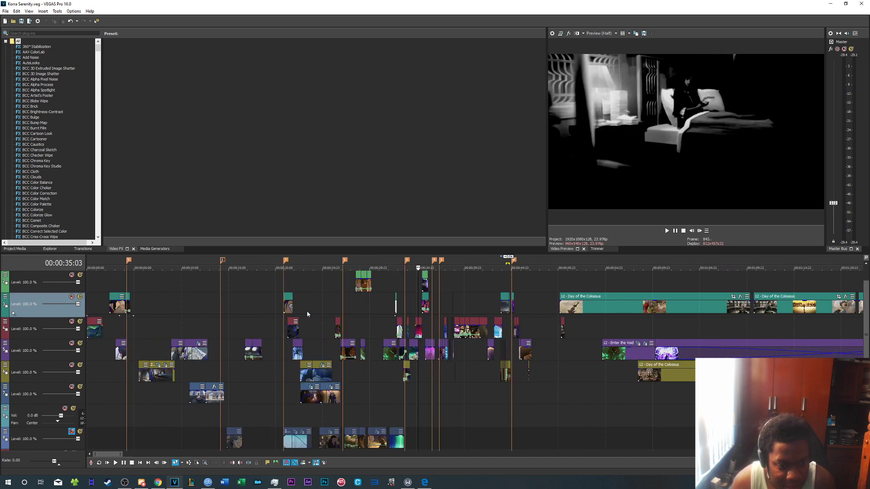
scroll(363, 364, down, 3)
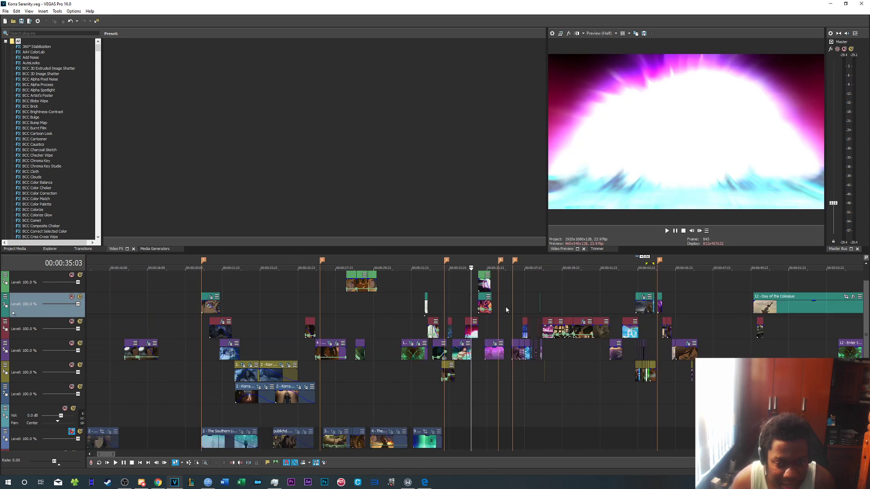
click(520, 314)
scroll(522, 312, up, 2)
click(494, 290)
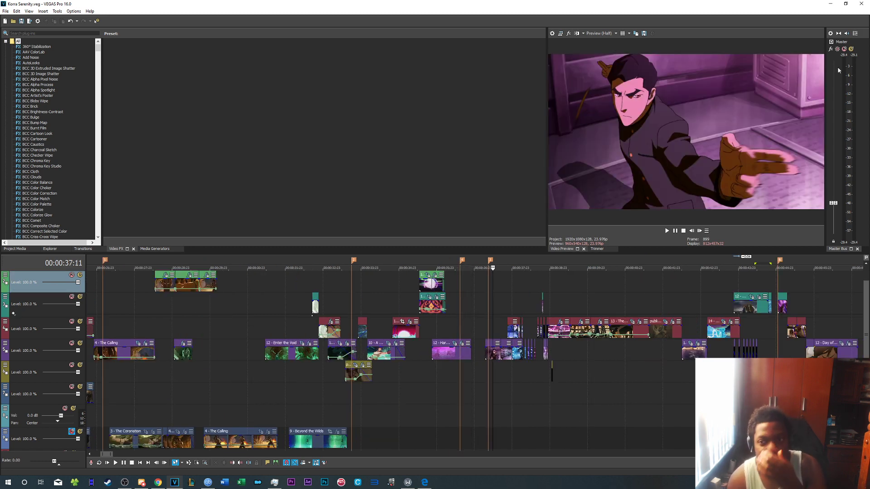
scroll(476, 366, down, 4)
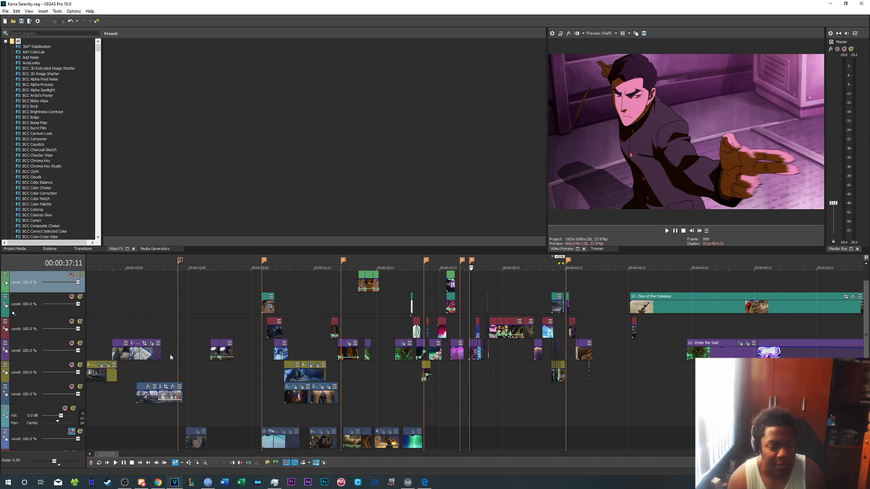
Search Windows for "korra se" and open the file location of the Korra Serenity video
key(super)
text(korra se)
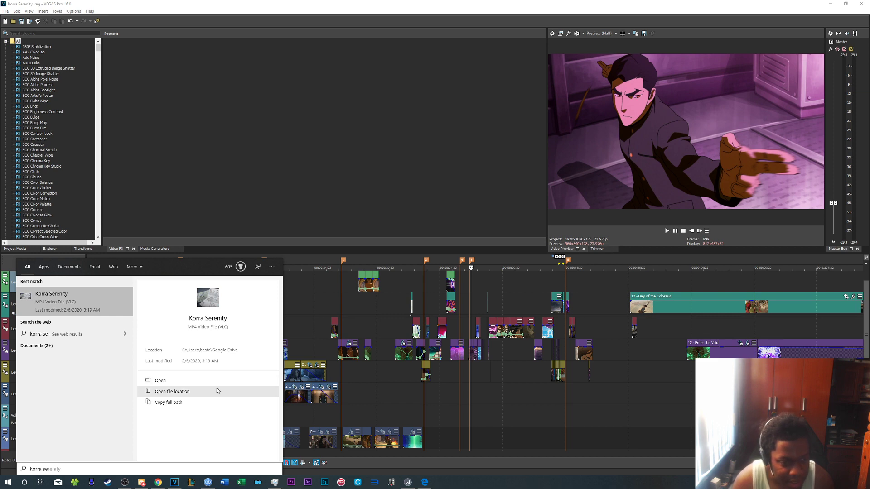
click(180, 397)
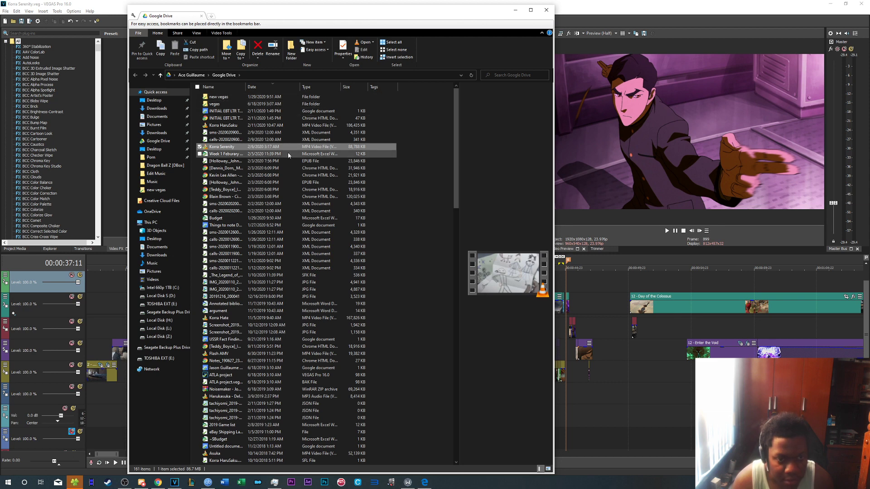
In a new File Explorer tab, sort the Desktop folder by size and delete the MP4 video dated 7/14/2019
click(211, 16)
click(169, 100)
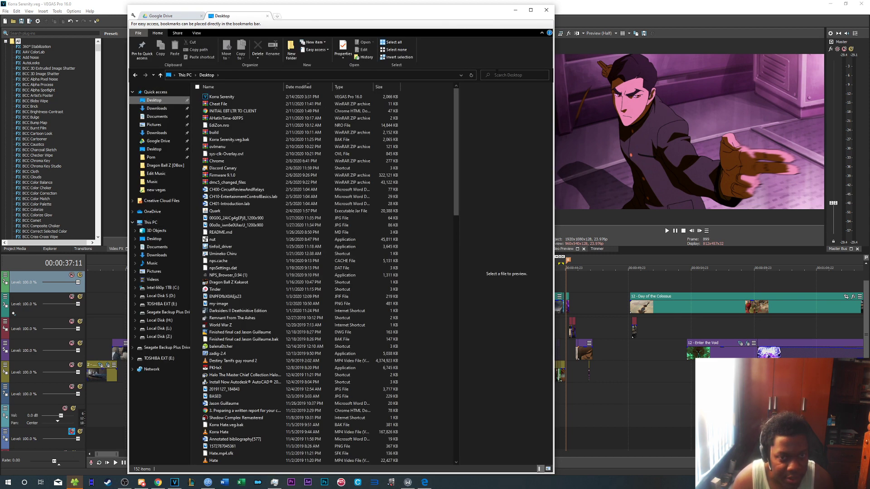
key(ctrl+f)
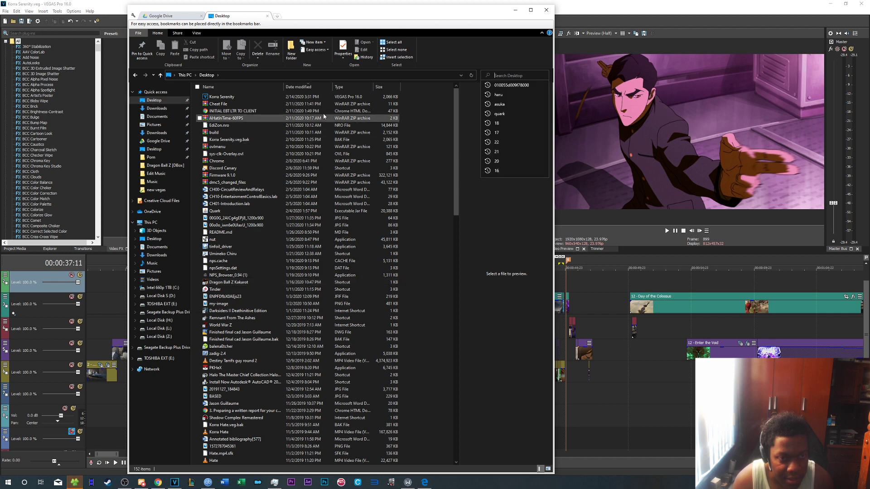
click(378, 87)
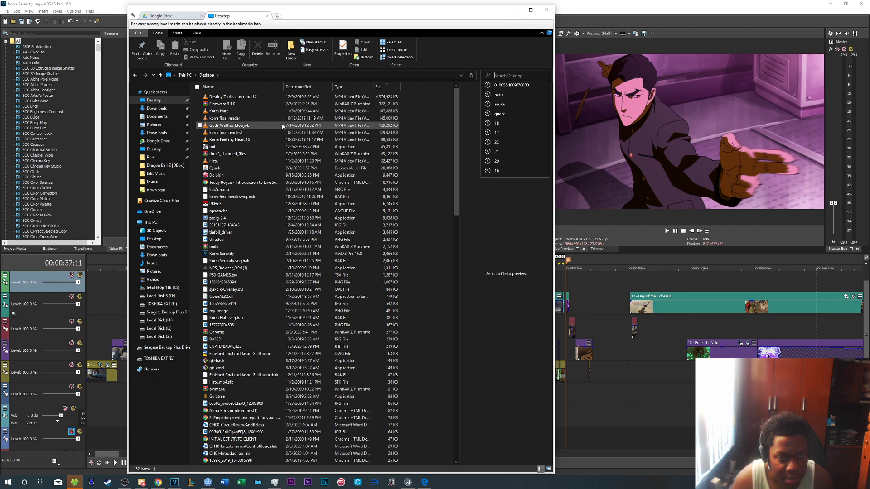
click(239, 125)
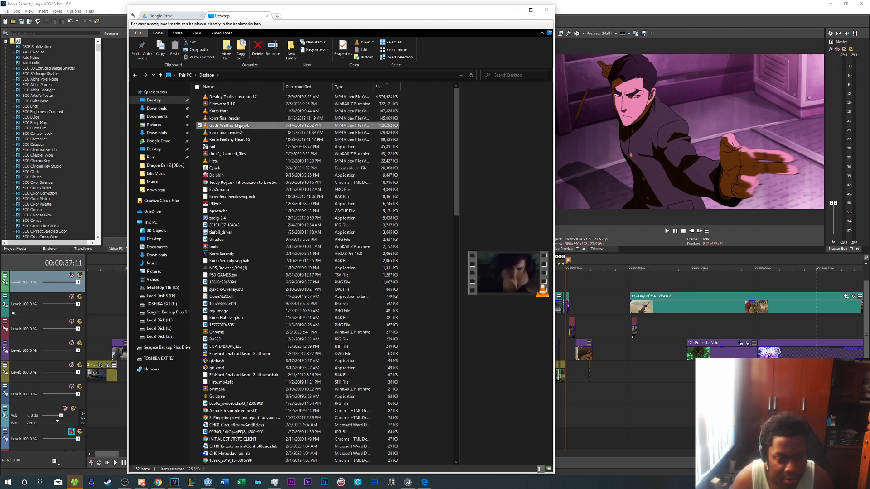
key(Delete)
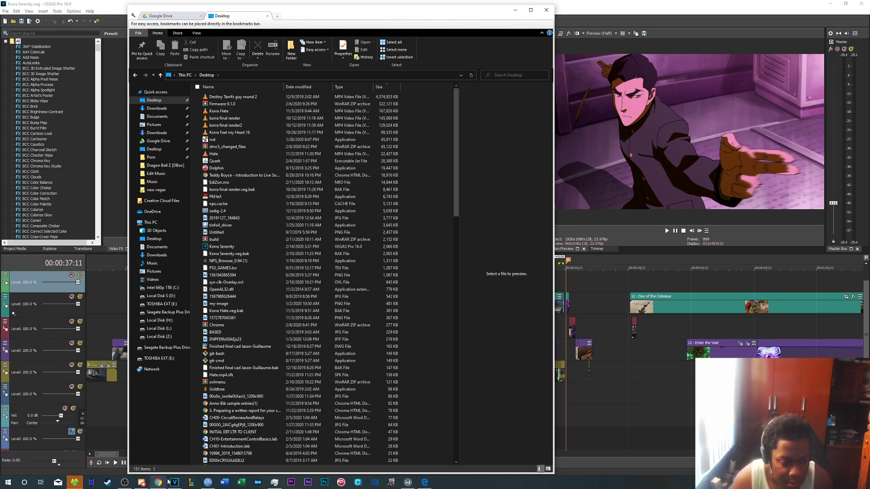
Check the stream in OBS Studio, switch to the browser and reload and play the Actual Editing Stream Day 1 page
click(125, 483)
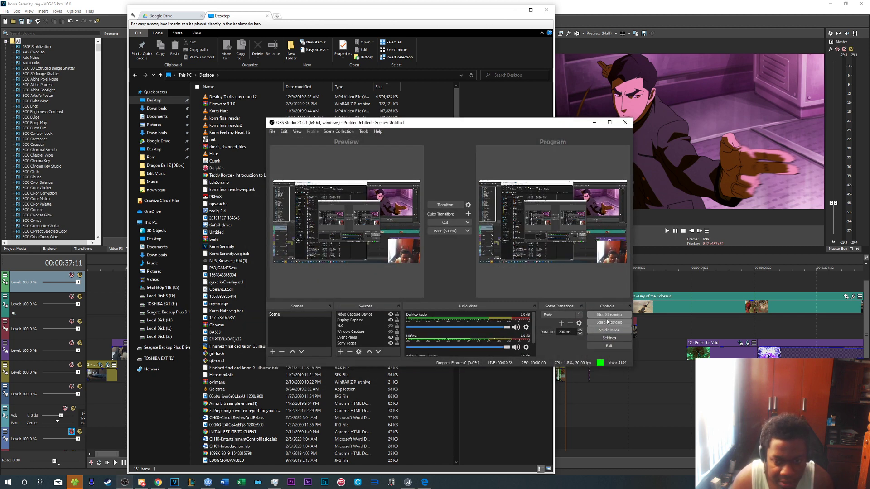
key(alt+Tab)
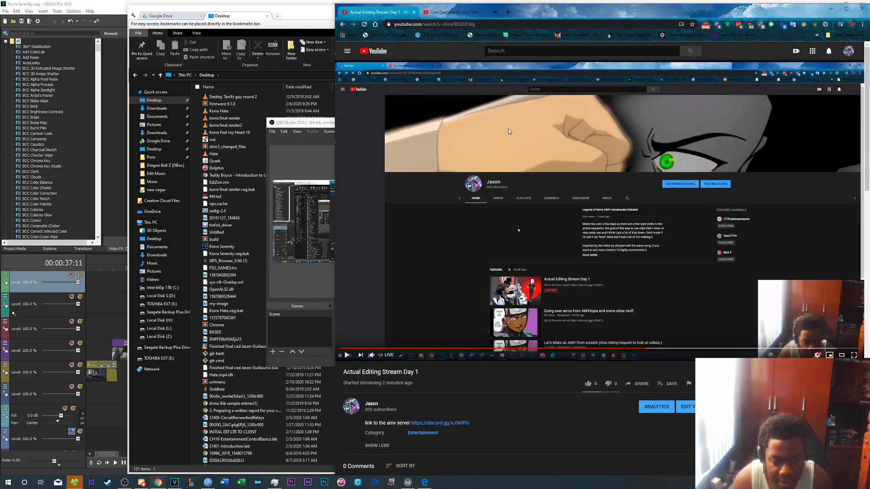
click(364, 25)
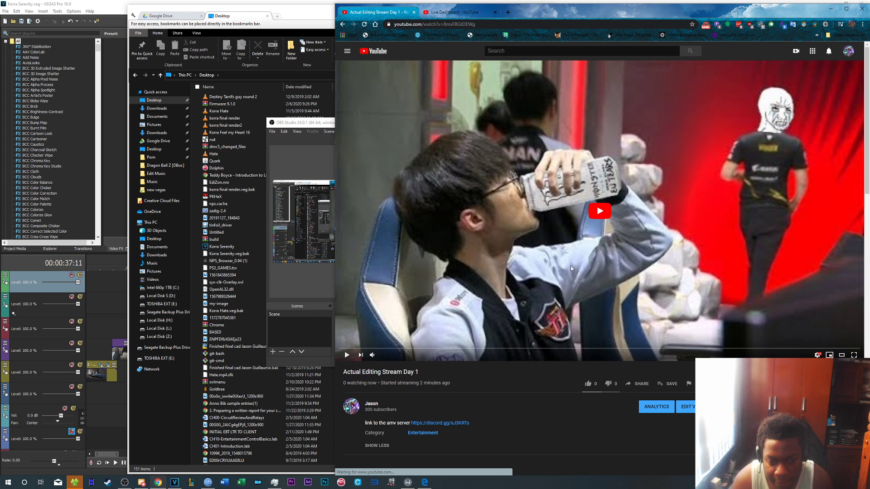
click(570, 265)
Check the visibility options in the stream's video details without changing them, return to the stream page and minimize the browser
click(692, 408)
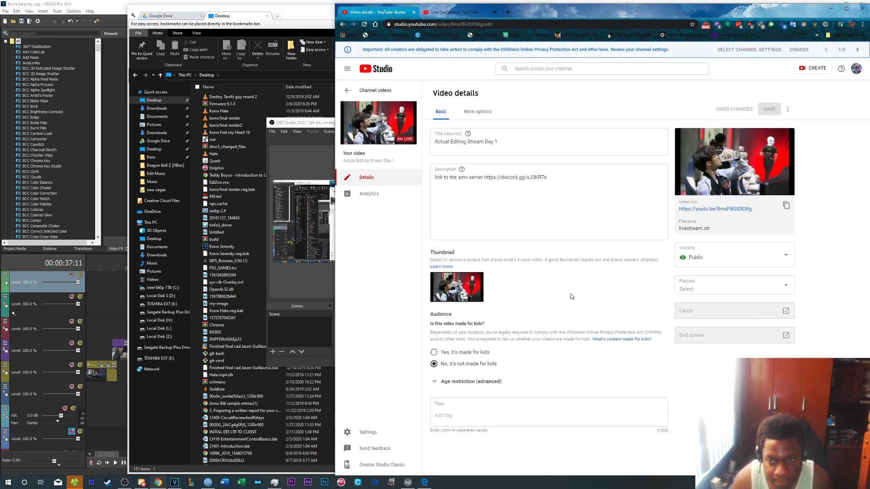
click(719, 254)
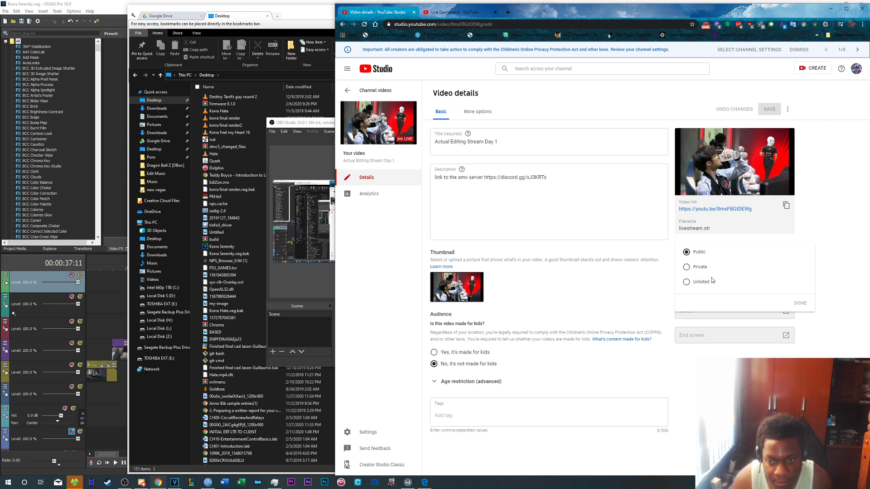
click(392, 256)
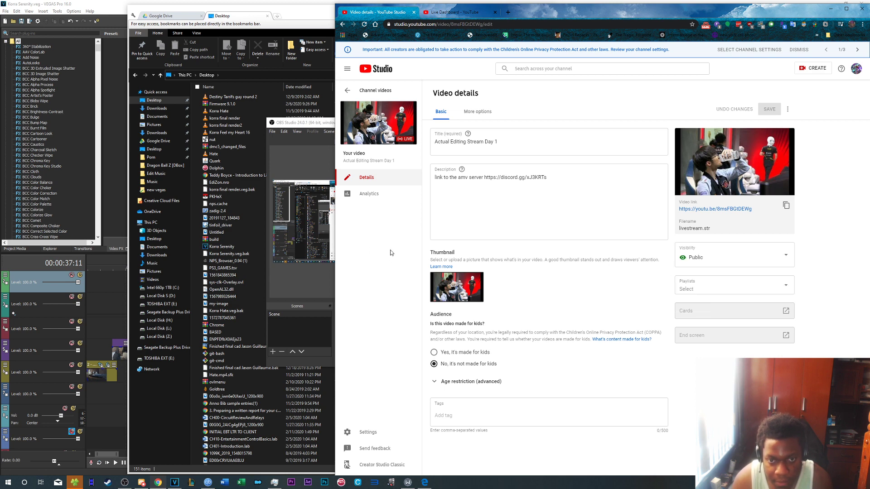
click(342, 25)
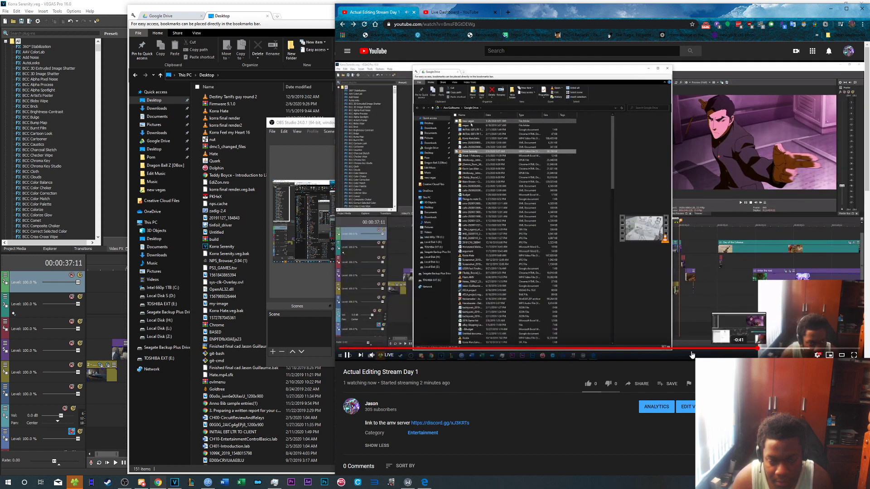
click(298, 343)
click(831, 9)
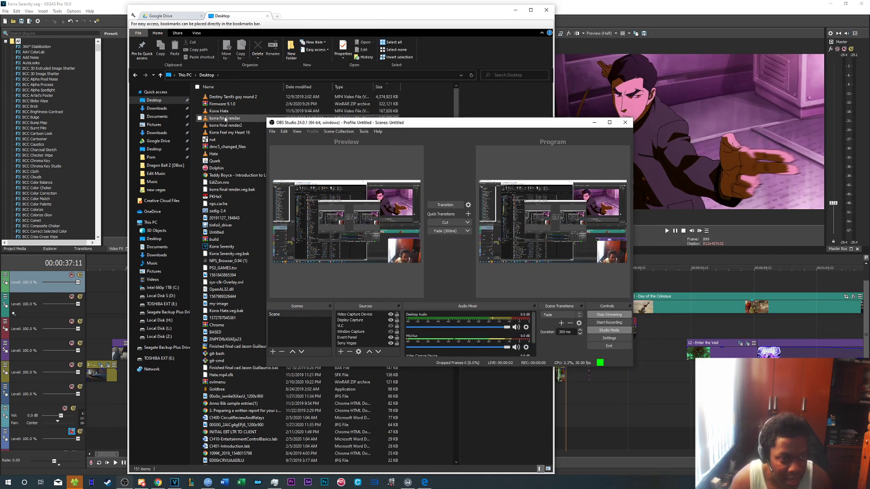
Open the Korra Serenity video from the Google Drive folder in VLC and pause it
click(171, 15)
click(234, 146)
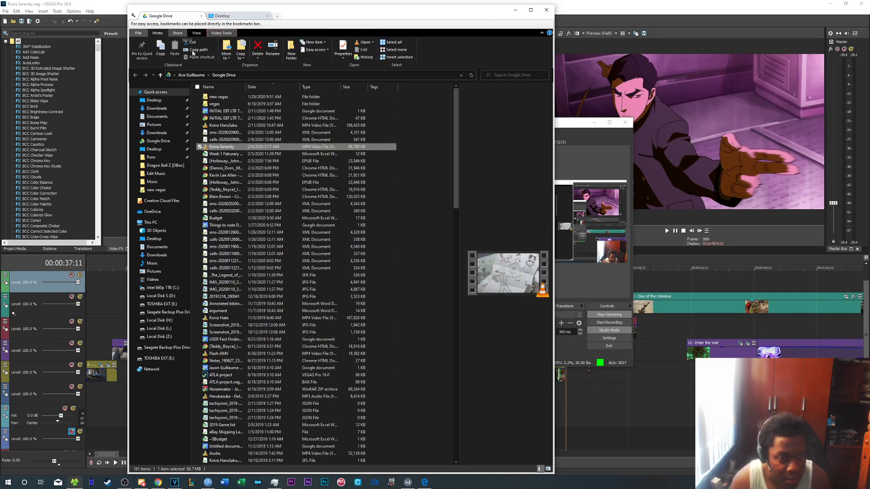
double_click(233, 146)
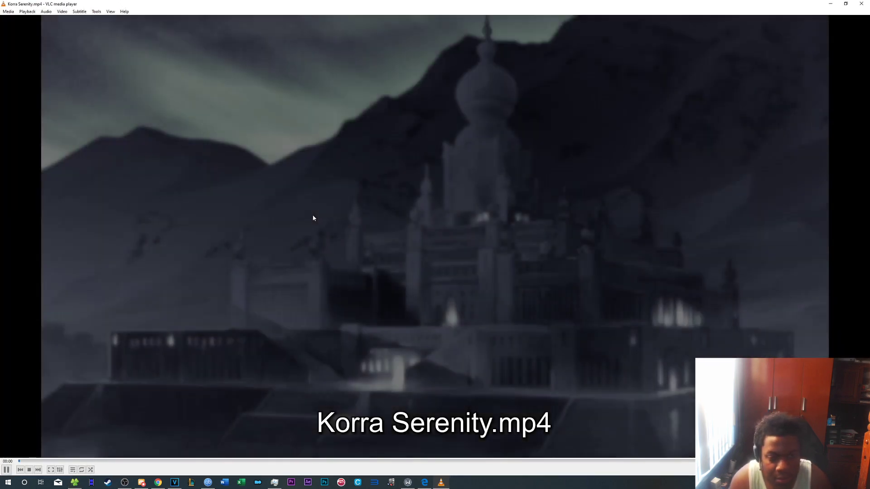
key(space)
Skim the video around 00:31, go back to its start and restore the VLC player to a smaller window
drag(743, 462, 577, 464)
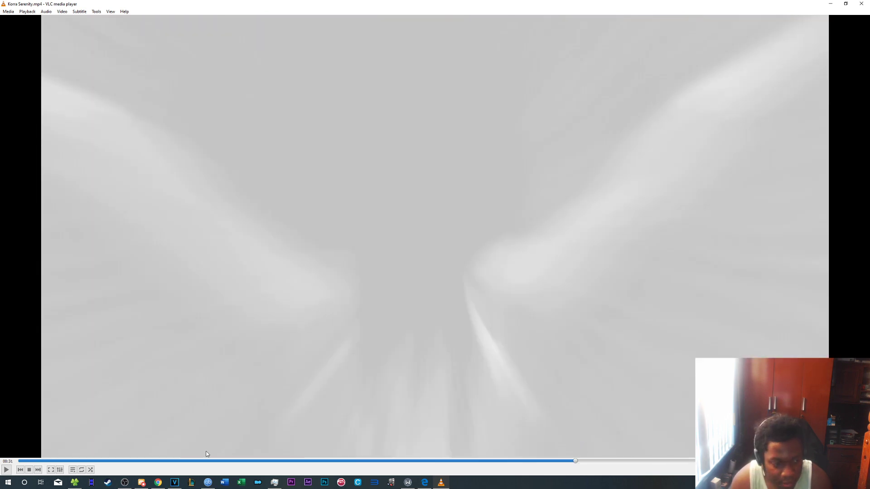
click(5, 472)
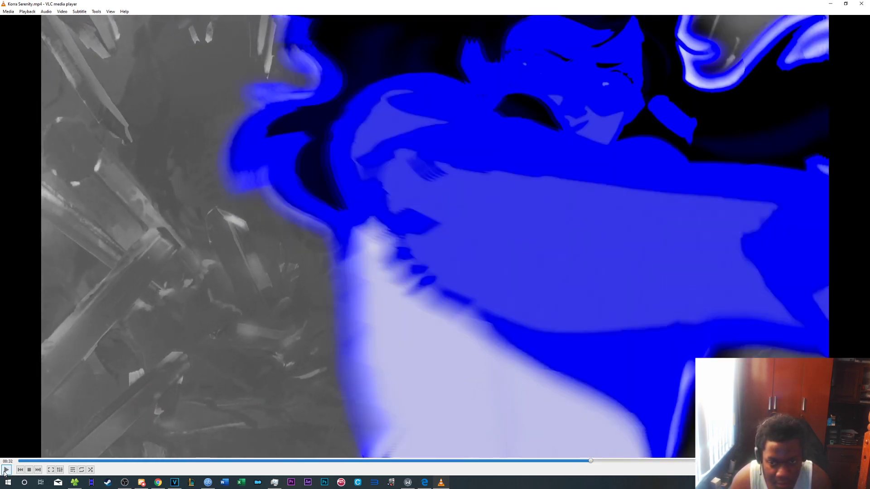
click(29, 461)
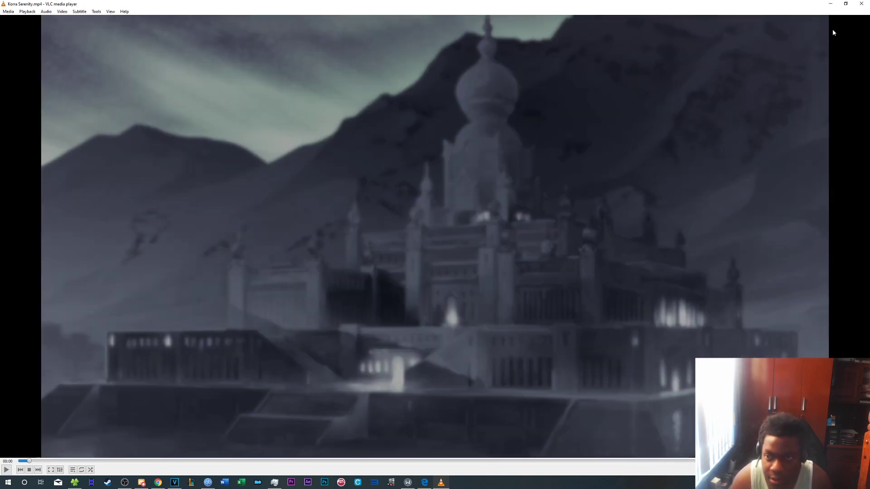
click(845, 4)
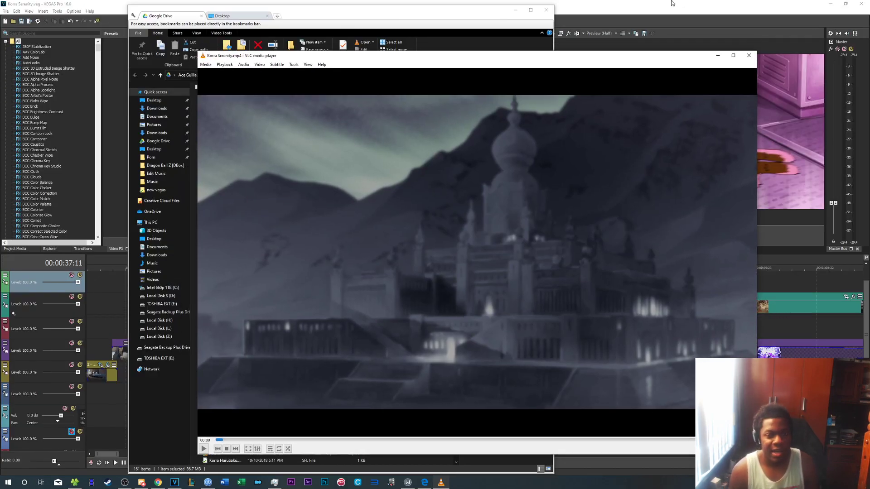
Check the live preview on the YouTube Live Dashboard, dismiss the LastPass password update and minimize the browser
click(158, 483)
click(456, 12)
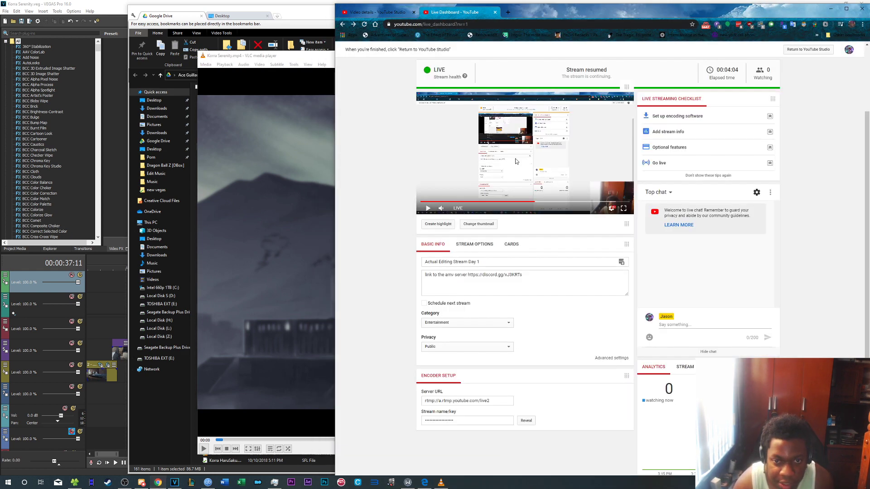
click(458, 209)
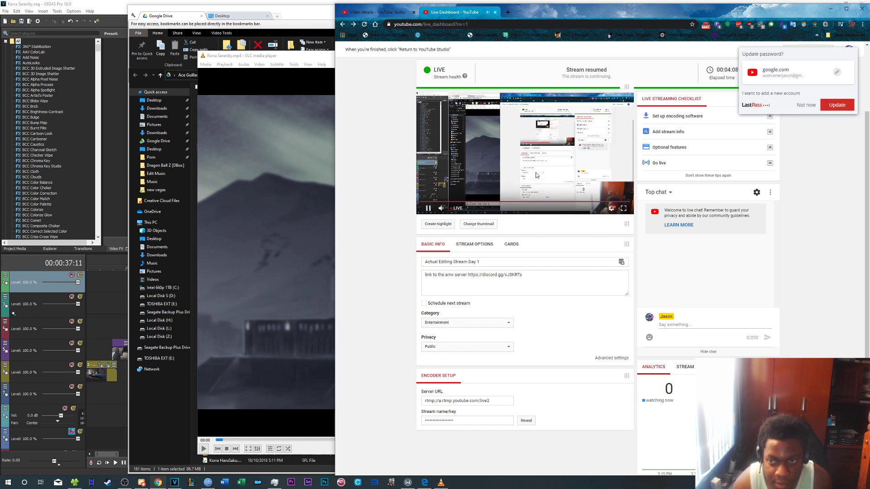
click(537, 176)
click(806, 105)
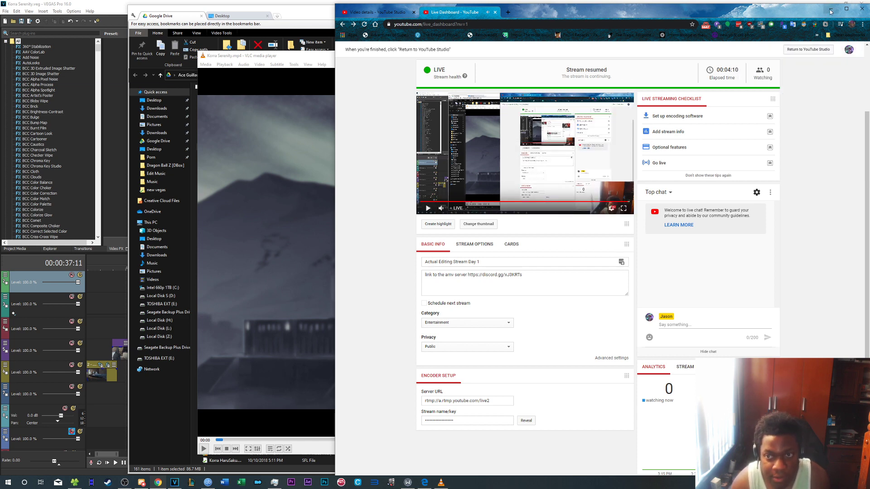
click(831, 9)
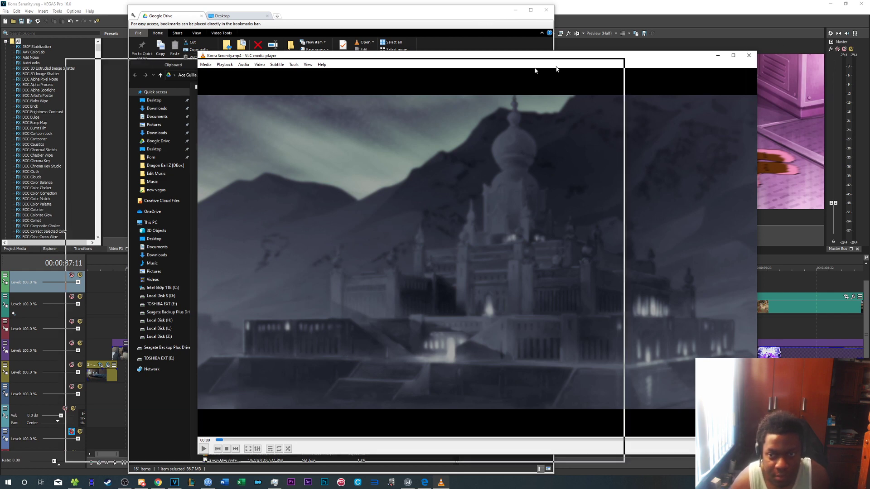
Arrange the VLC player and a reduced VEGAS Pro window side by side
drag(639, 57, 422, 68)
click(599, 125)
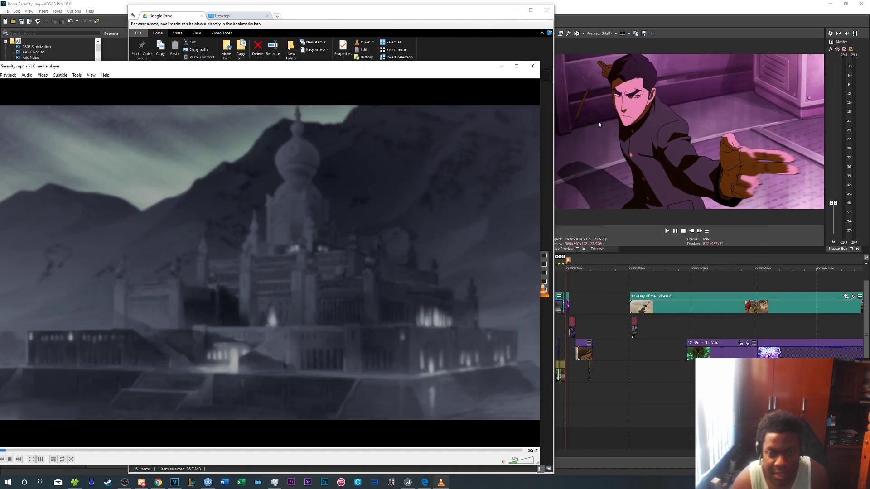
click(777, 49)
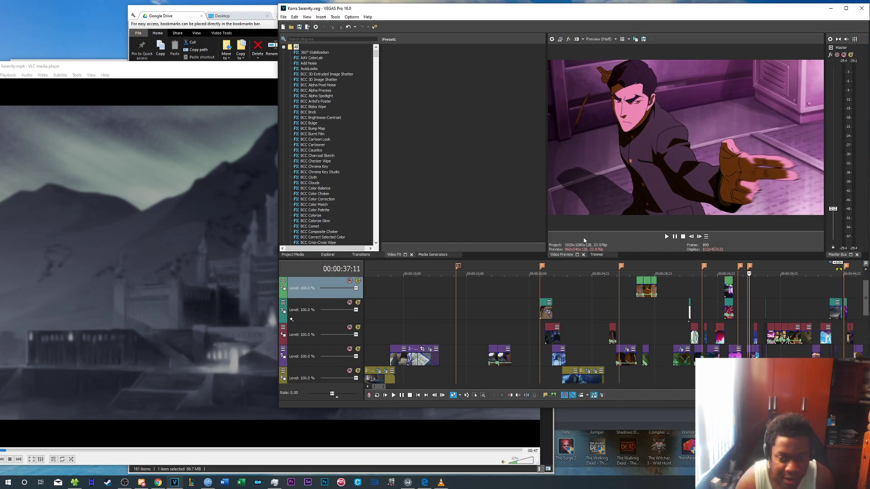
Move the timeline cursor to 00:00:23:22 in VEGAS Pro and examine the surrounding clips
scroll(641, 348, down, 10)
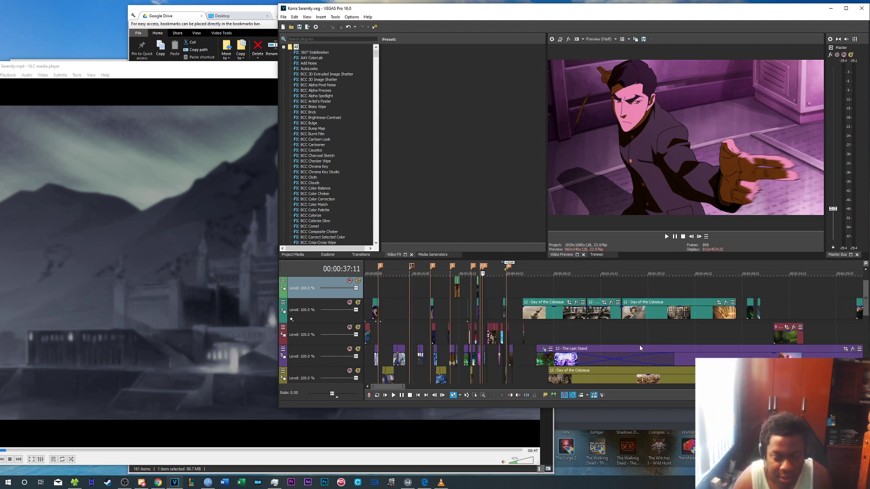
click(440, 332)
scroll(440, 332, up, 3)
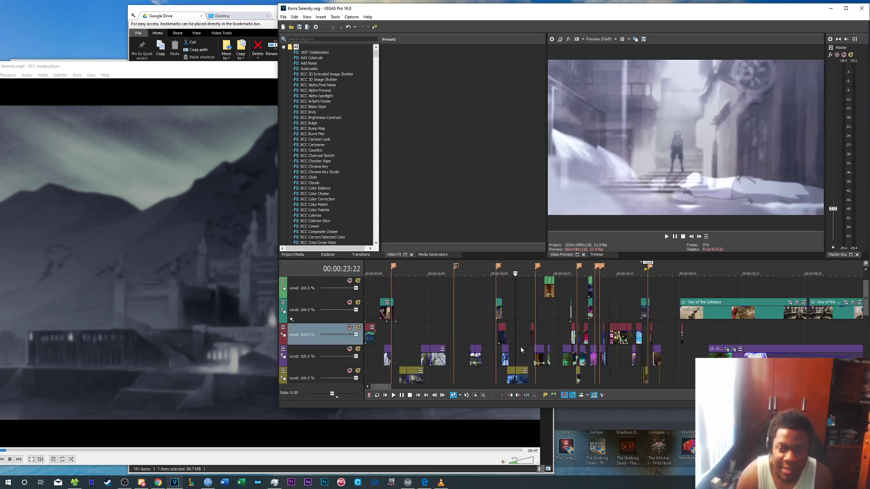
click(539, 335)
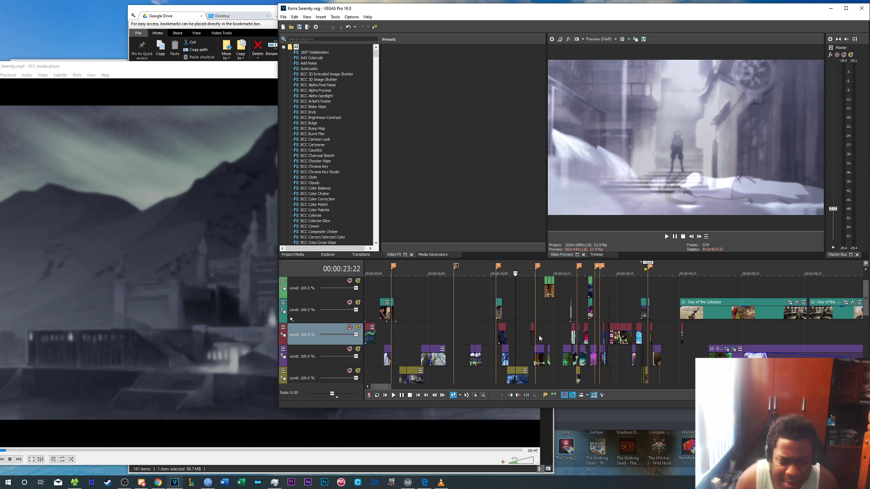
Look over the clips and tracks around 00:00:31:02 and leave the timeline cursor at 00:00:34:19
scroll(867, 306, down, 2)
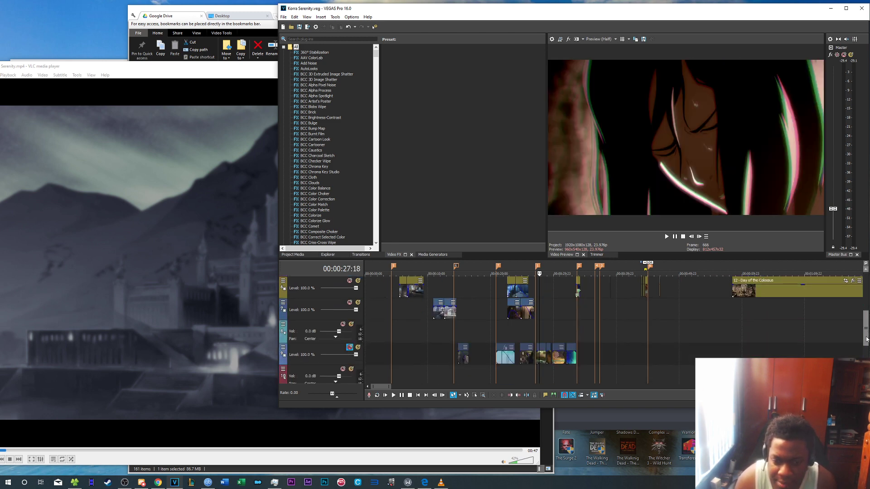
drag(865, 302, 863, 297)
click(584, 294)
scroll(609, 302, up, 2)
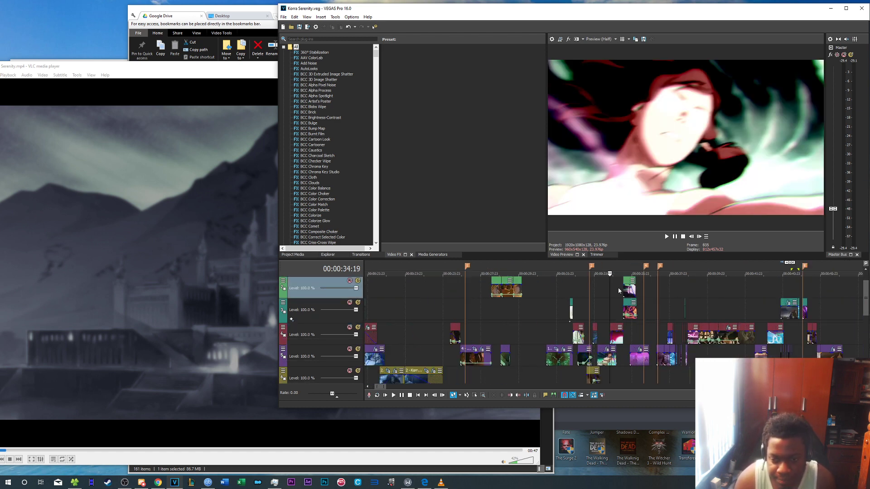
click(539, 297)
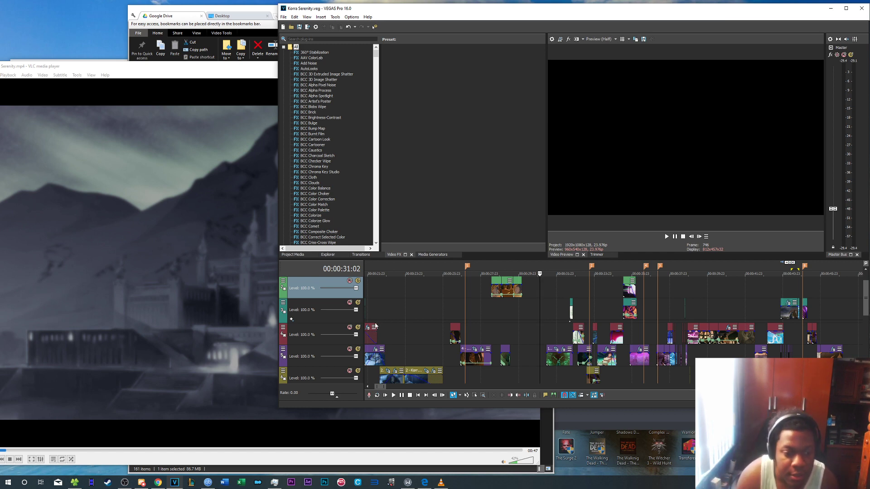
click(261, 341)
click(610, 295)
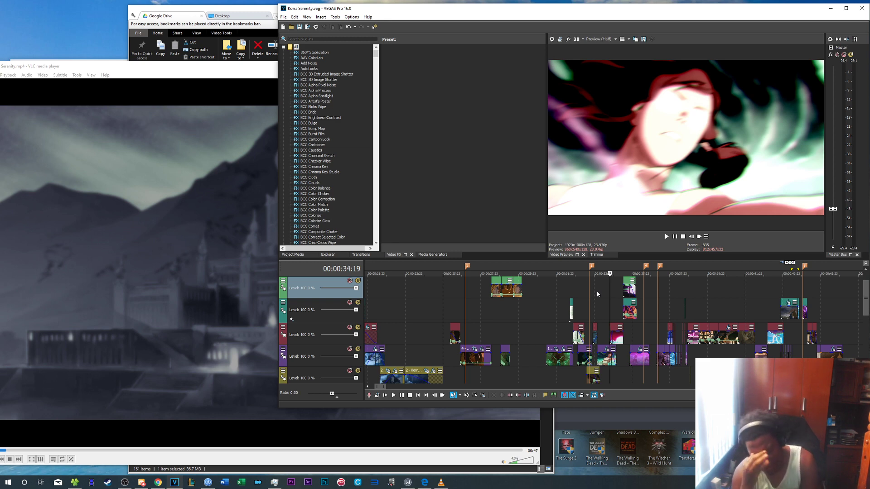
Switch to Discord, check the general channel of AMV Topia and minimize it again
click(149, 484)
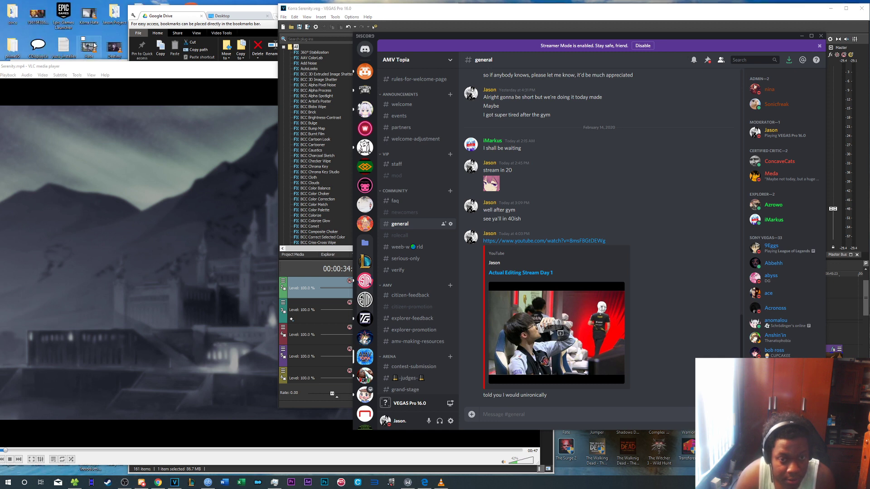
double_click(124, 31)
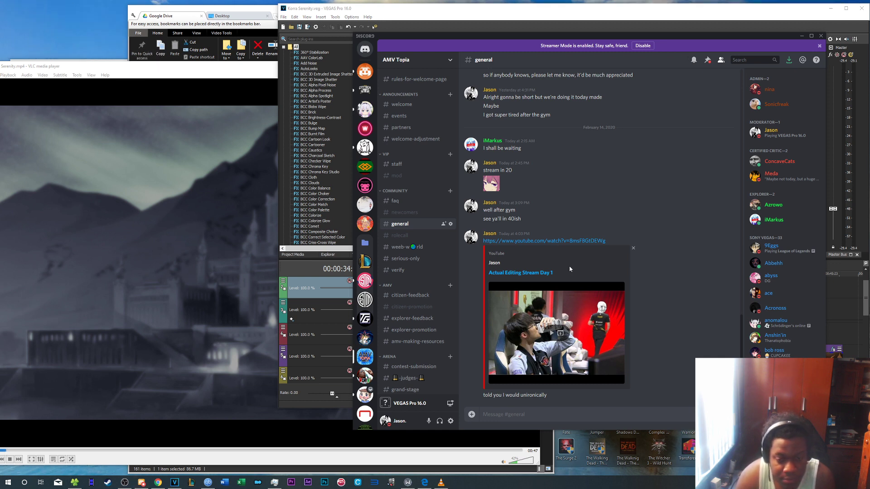
click(802, 37)
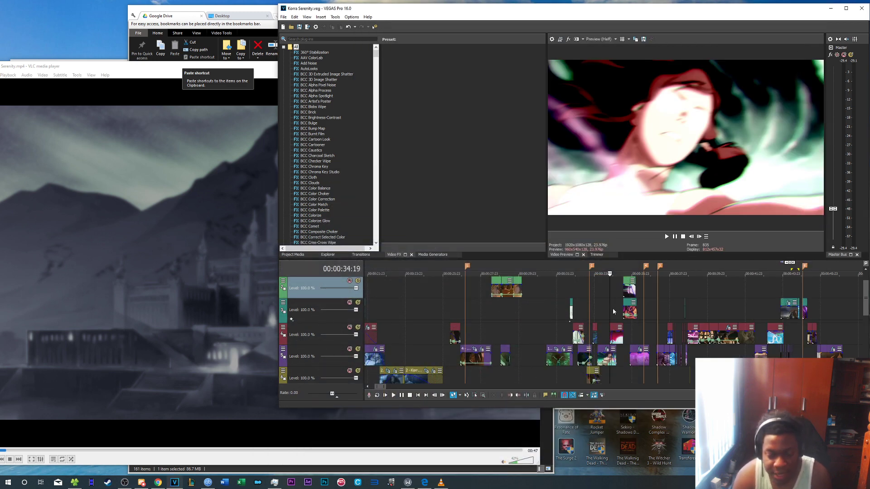
Bring the VLC player forward, put the file explorer window away and place the player beside the VEGAS Pro preview
scroll(865, 301, down, 2)
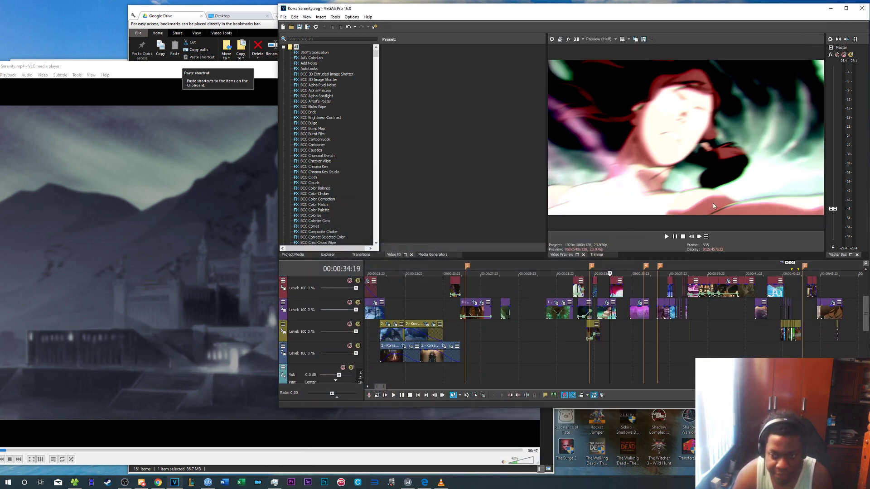
click(269, 68)
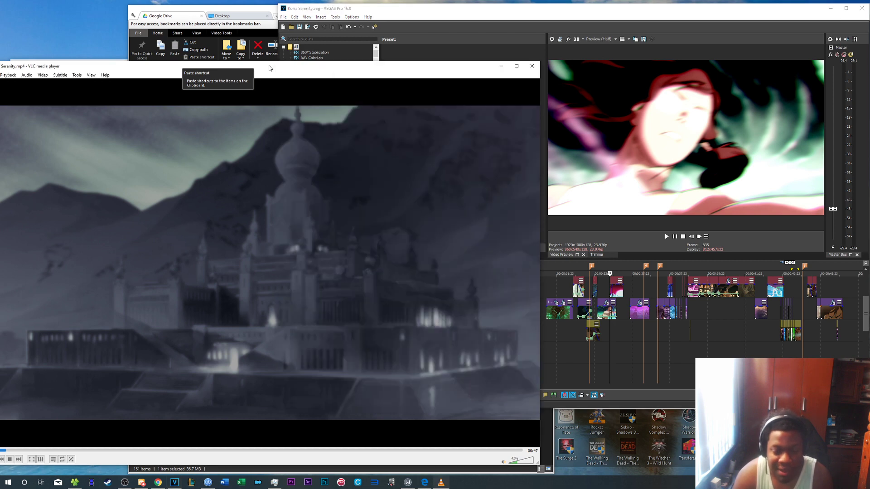
drag(284, 71, 504, 65)
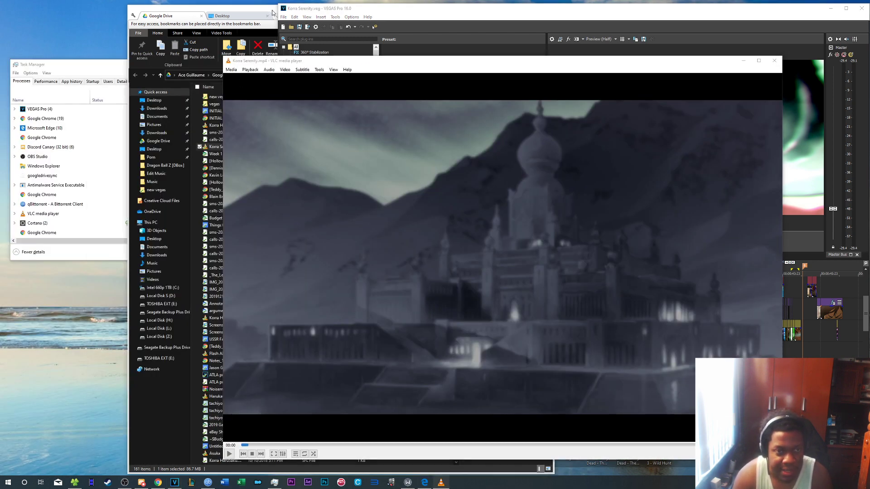
click(271, 13)
click(522, 17)
drag(522, 63, 316, 62)
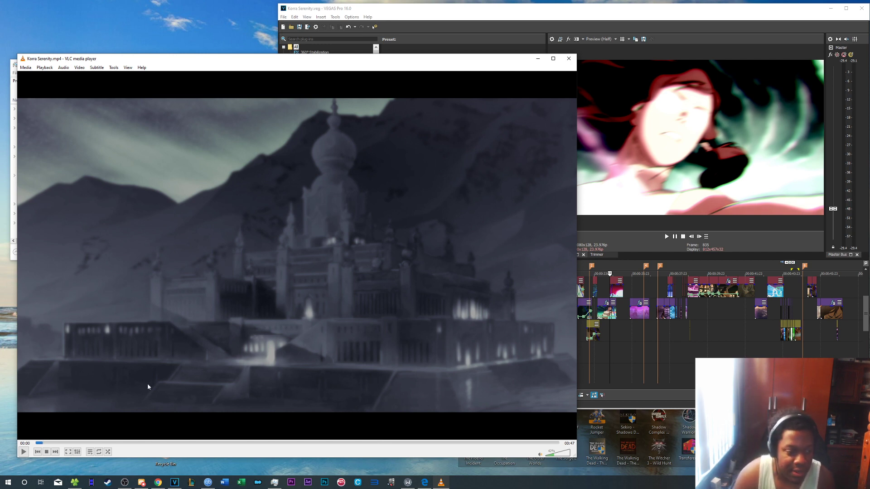
Skim the video's opening seconds up to 00:07, return to its start and raise the VLC volume
drag(67, 443, 119, 443)
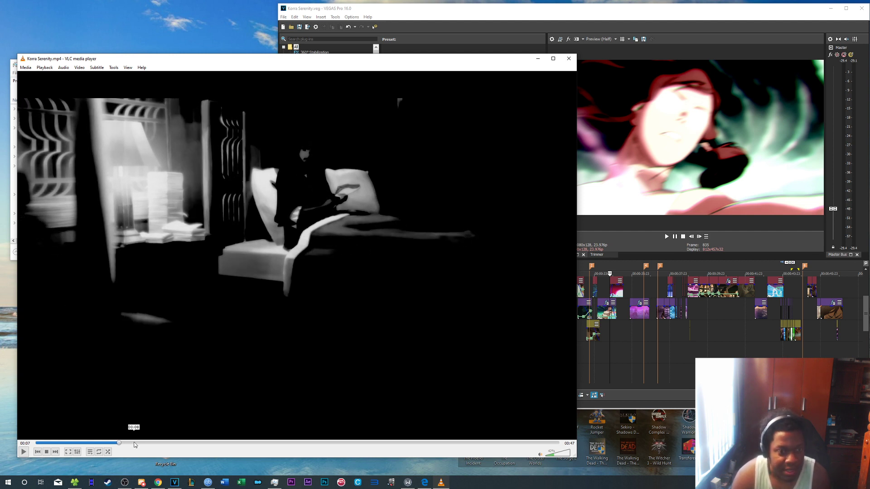
drag(119, 442, 109, 446)
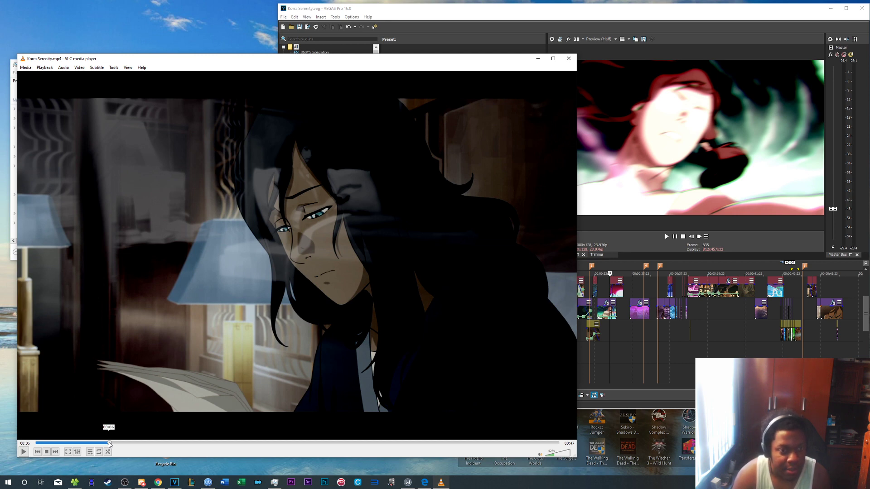
drag(109, 445, 28, 445)
click(567, 455)
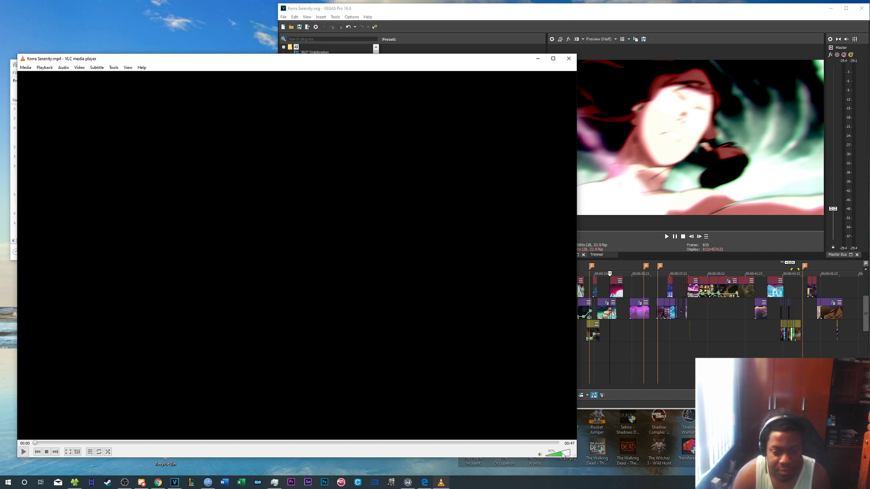
drag(565, 453, 567, 454)
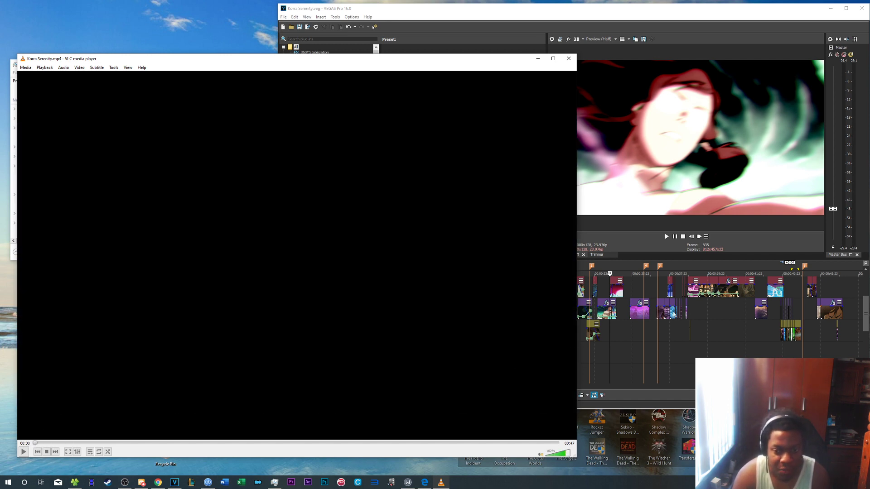
Select the pink-tinted clip in the VEGAS Pro timeline and play Korra Serenity.mp4 full screen from its start
click(642, 313)
double_click(131, 311)
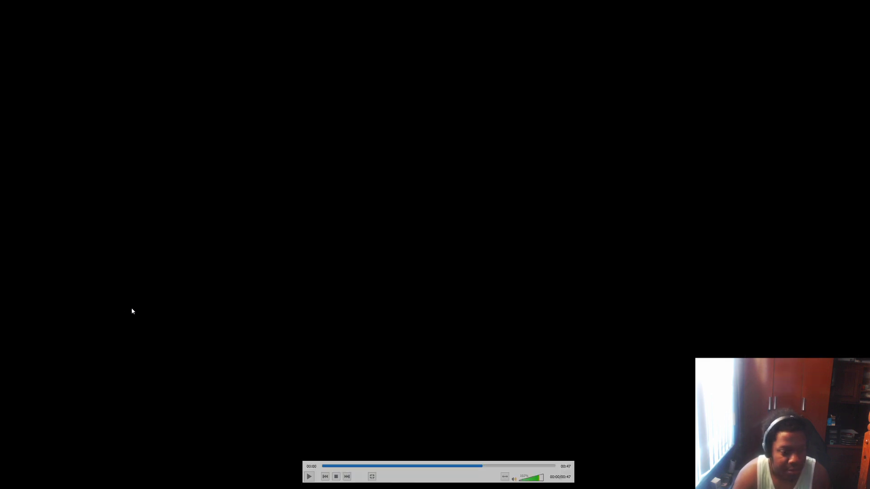
double_click(467, 435)
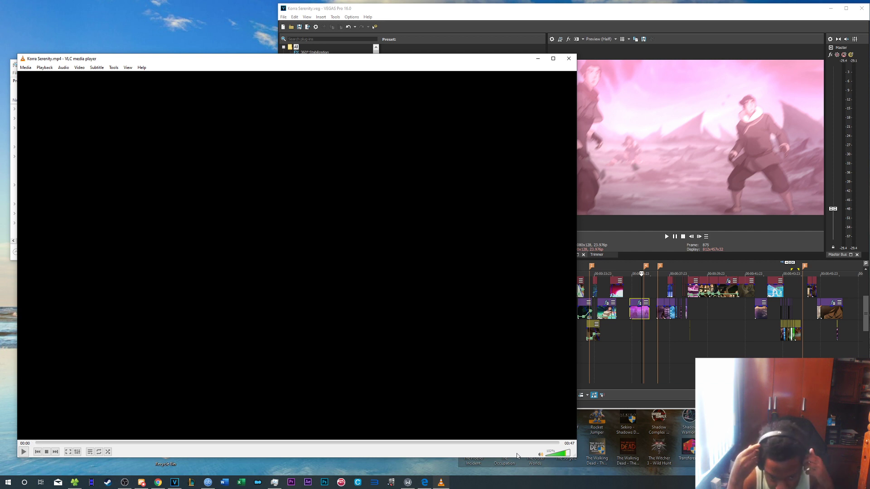
click(125, 482)
click(24, 452)
double_click(99, 338)
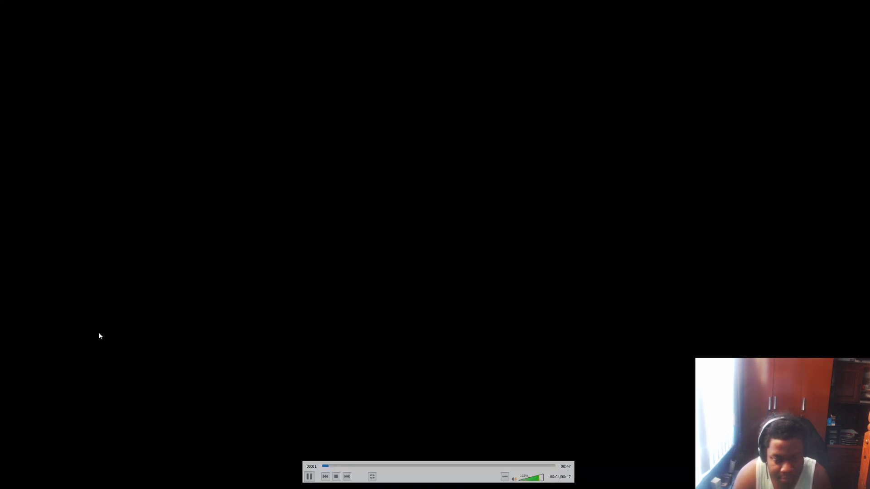
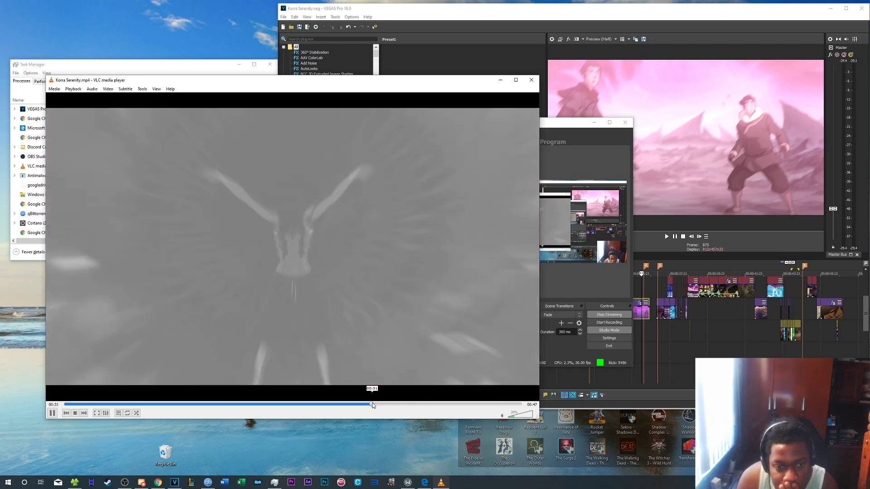
Pause the video at 00:30 and set its playback speed to Slower
key(space)
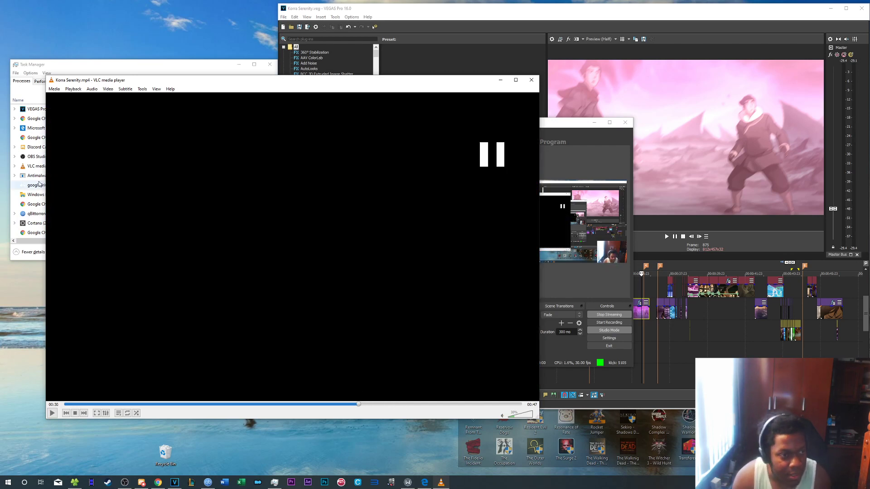
click(73, 89)
mouse_move(116, 147)
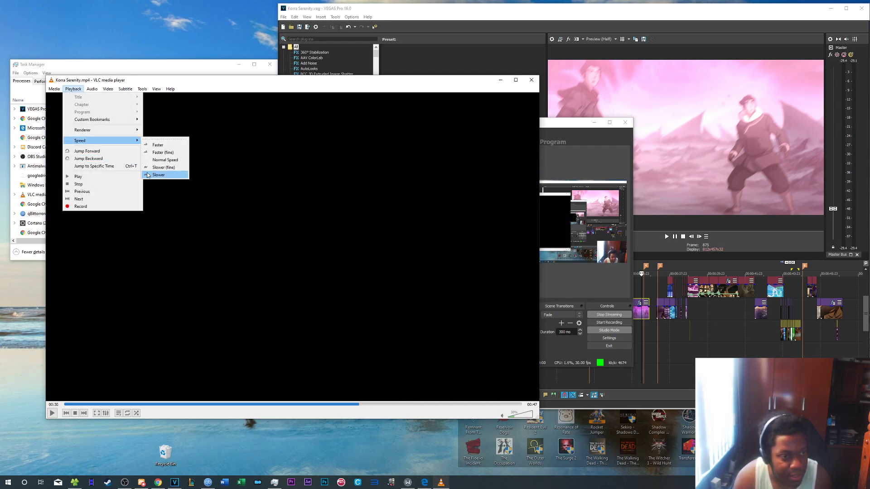
click(159, 174)
Play the slowed video in short bursts from 00:30 to 00:32 to examine the shot changes
click(52, 414)
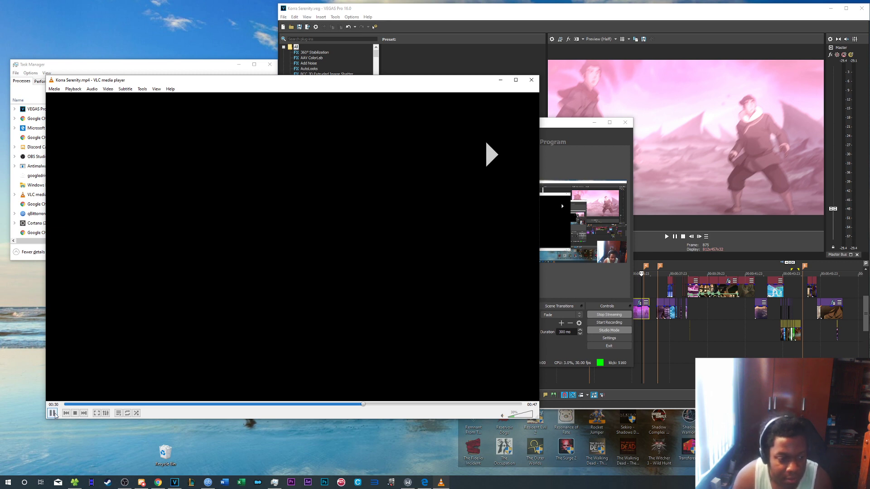
click(53, 414)
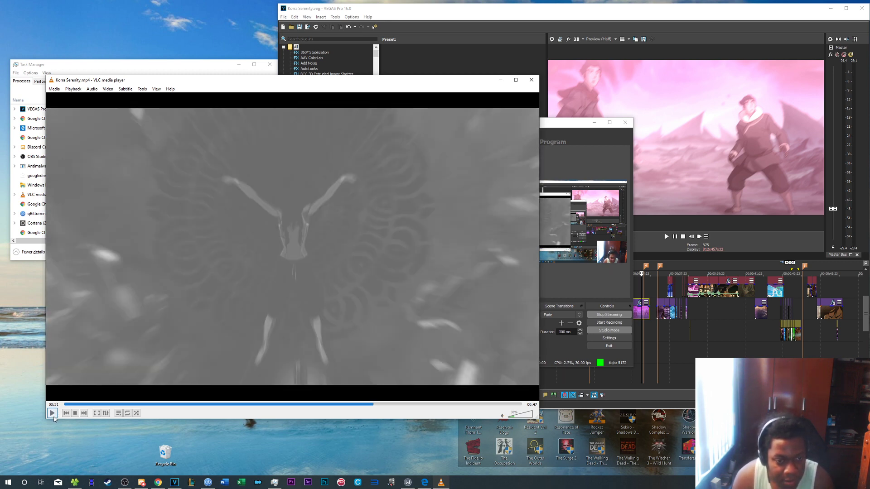
click(53, 417)
drag(53, 419, 53, 421)
click(52, 417)
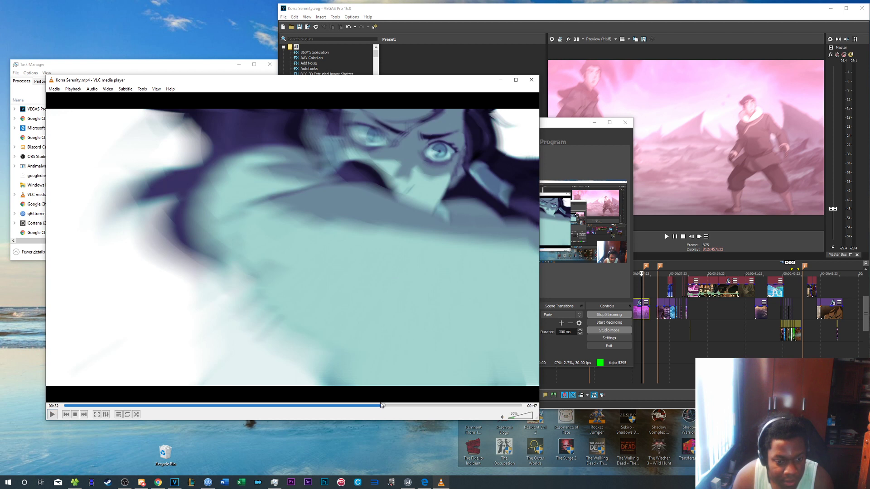
Replay the slowed transition at 00:32 several times to study how the shots change
click(380, 406)
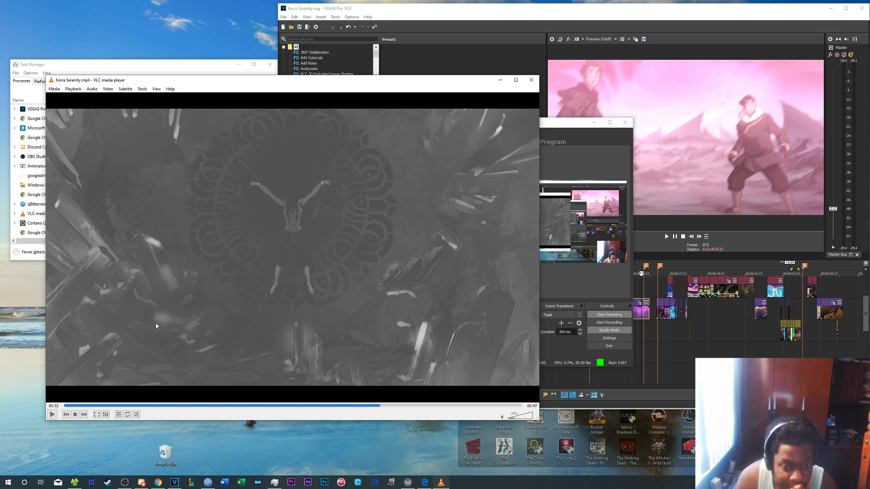
click(53, 415)
click(52, 415)
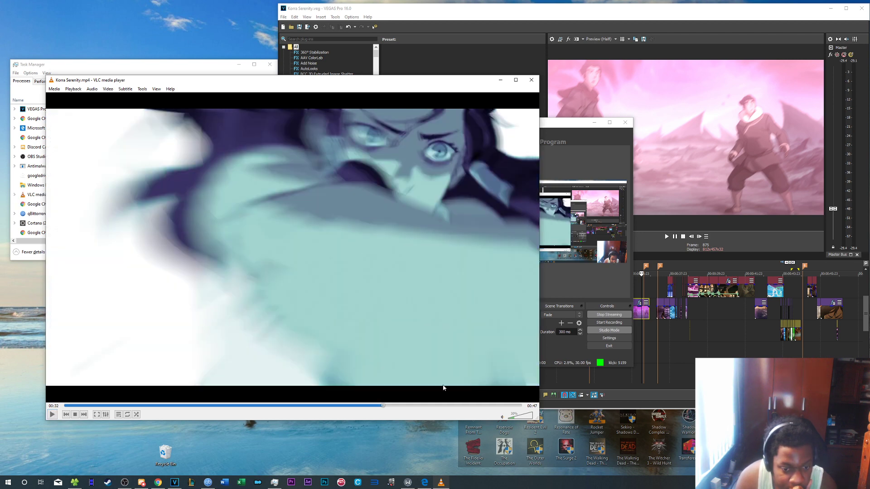
click(381, 406)
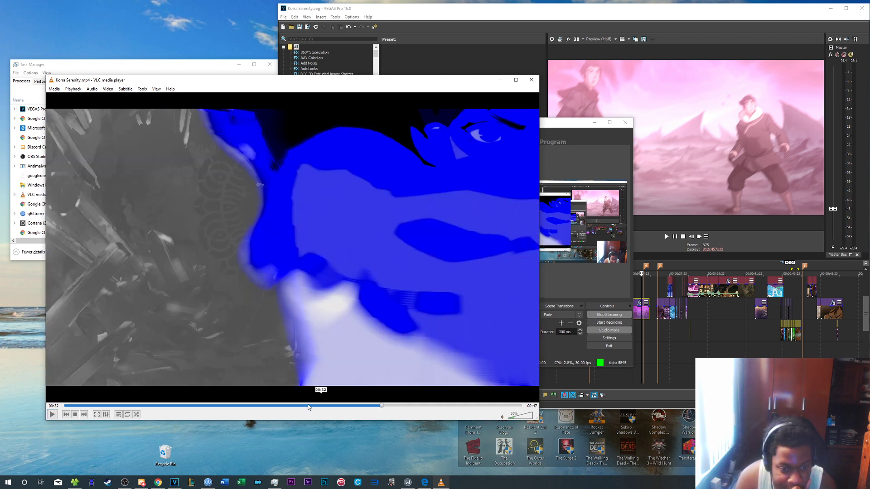
click(54, 417)
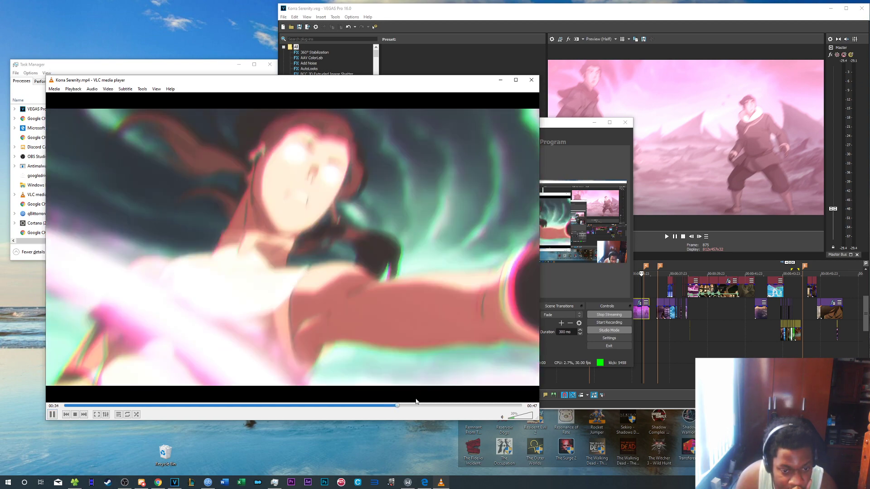
click(385, 406)
click(383, 407)
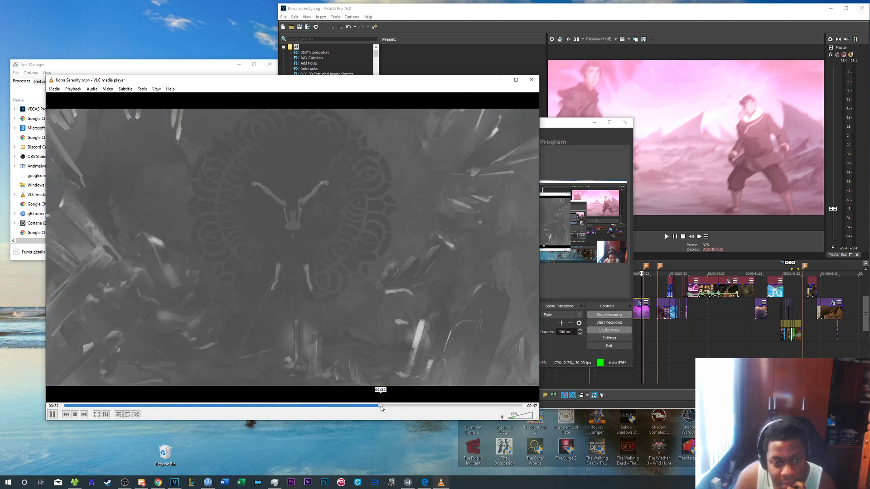
click(380, 406)
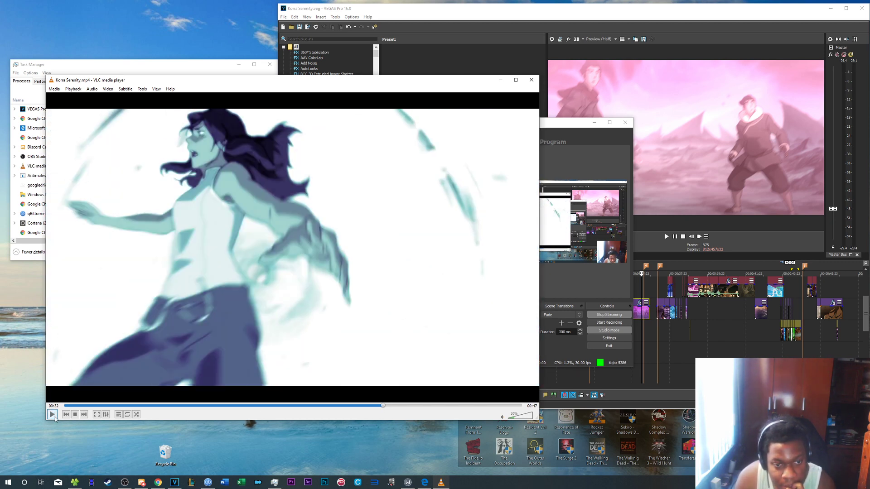
Play and pause in short bursts around 00:33, going back once, to examine the individual frames
click(55, 417)
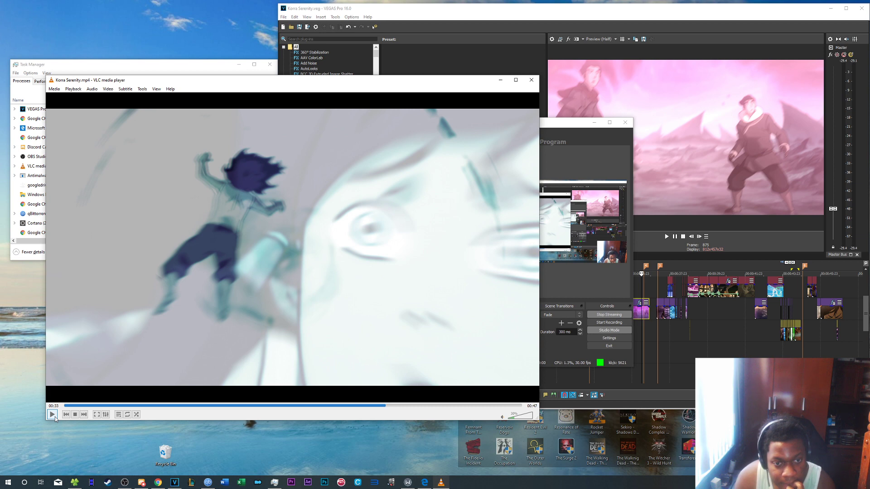
click(55, 417)
click(55, 417)
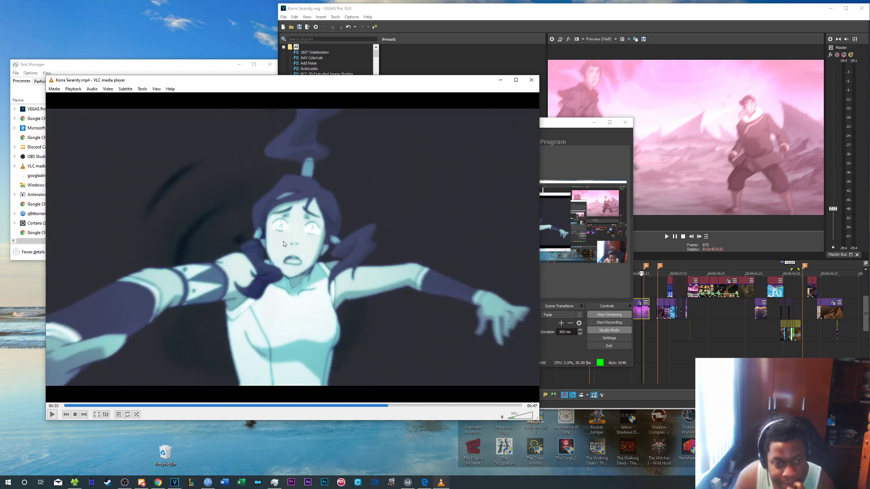
click(56, 415)
click(56, 415)
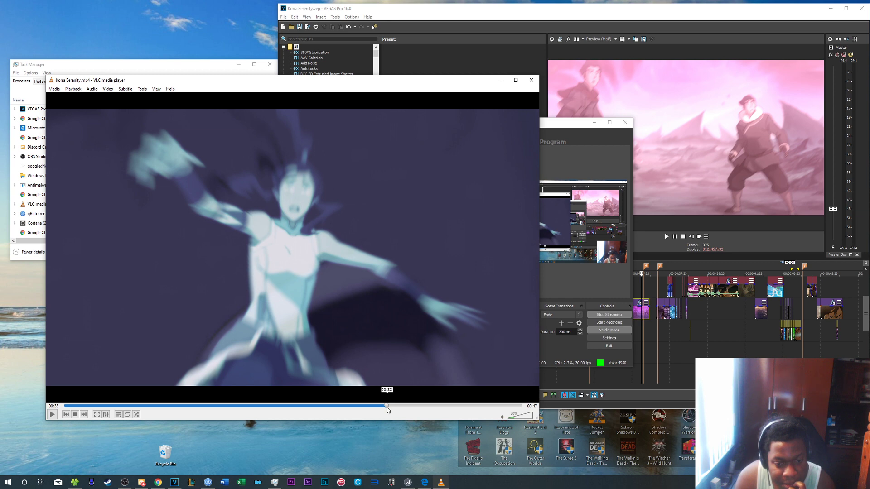
click(386, 407)
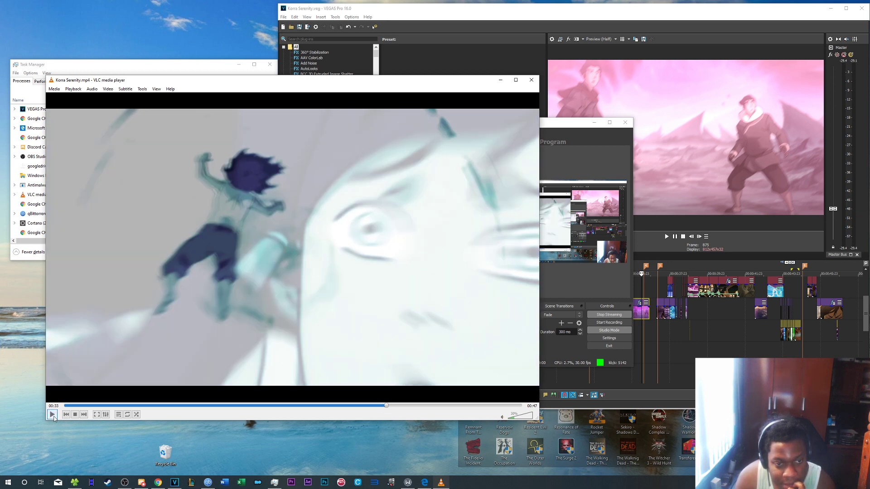
click(52, 415)
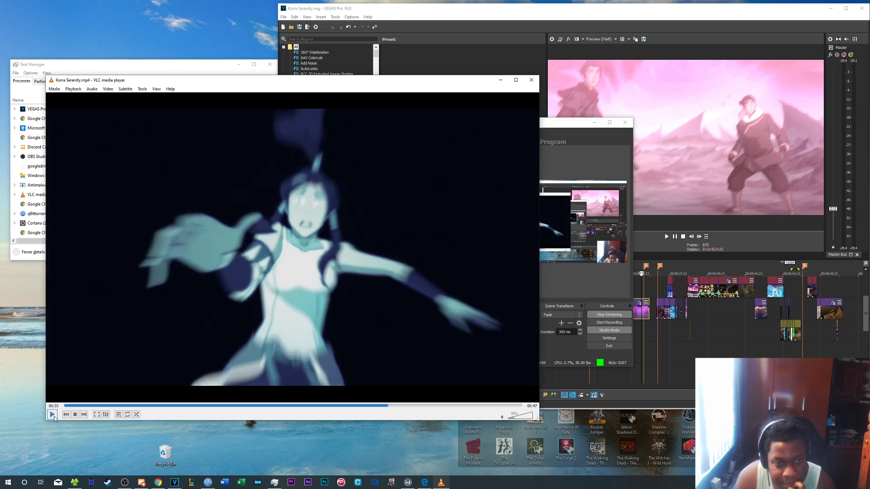
Play the slowed video in short bursts from 00:33 to 00:36, going back once to pause on the pink battlefield shot
click(53, 414)
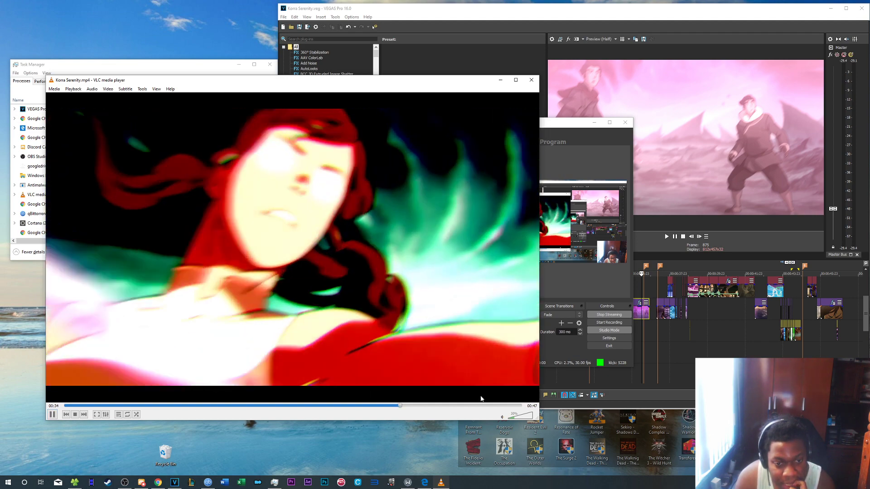
click(52, 415)
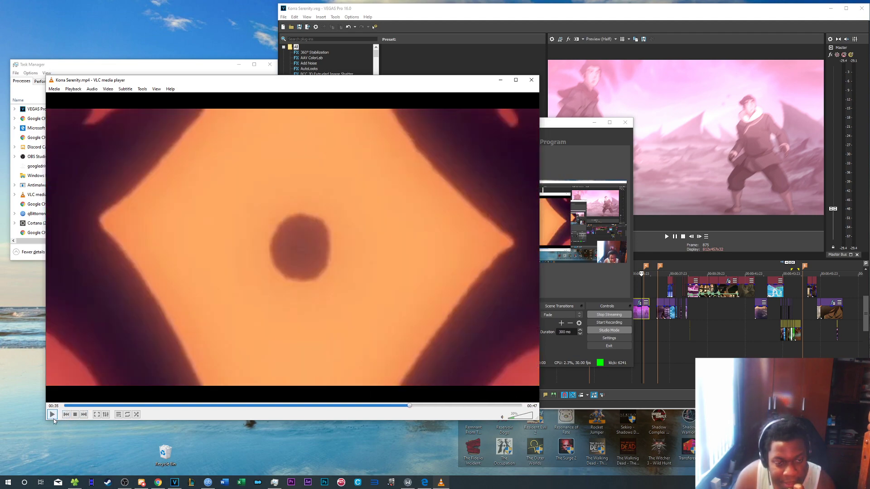
click(54, 418)
click(55, 418)
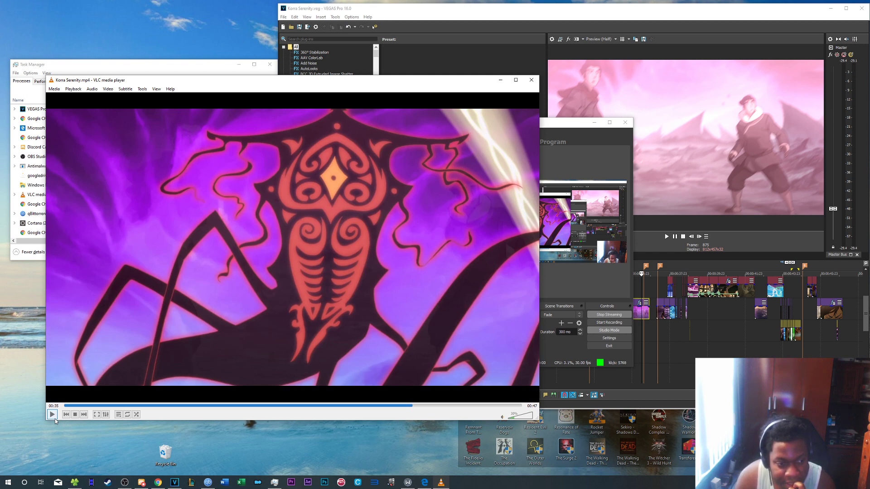
click(54, 418)
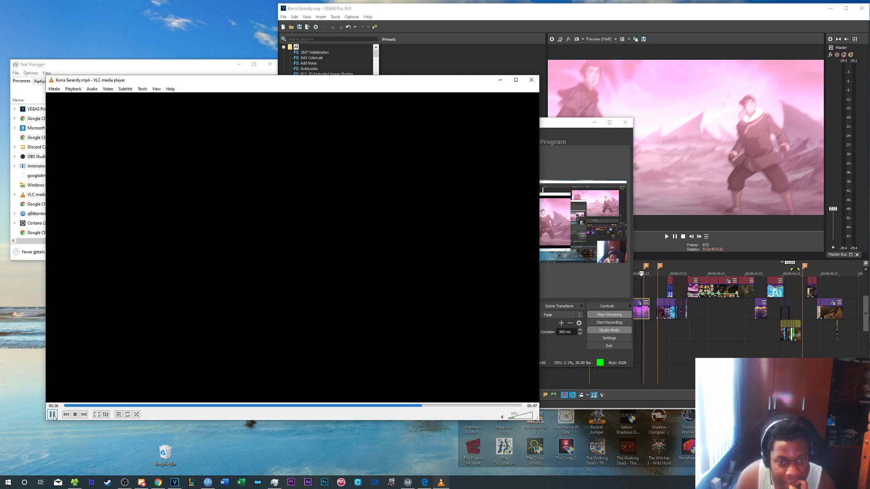
click(418, 406)
click(54, 419)
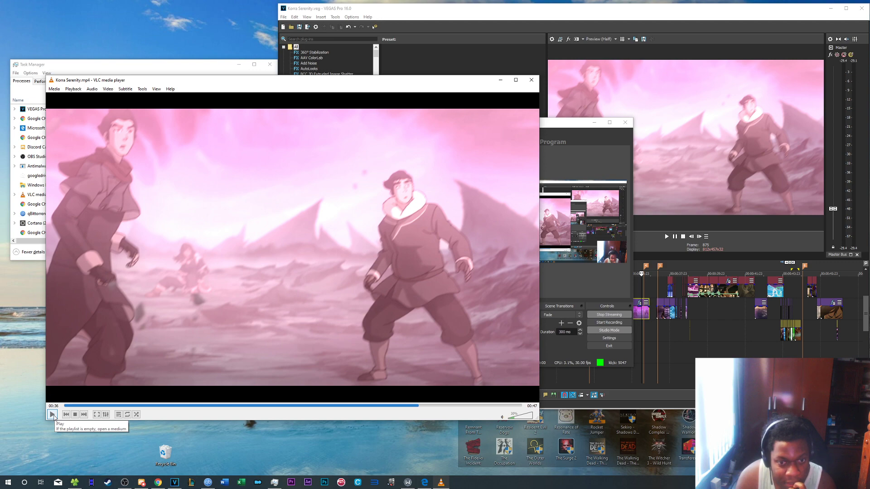
Play the slowed video to 00:38, pause, and go back to 00:37 to examine the lightning shots
click(53, 416)
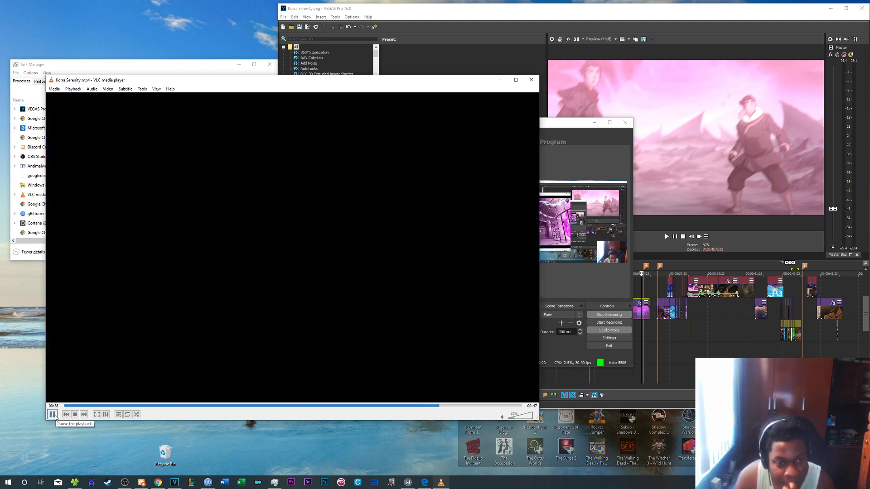
click(54, 415)
click(437, 407)
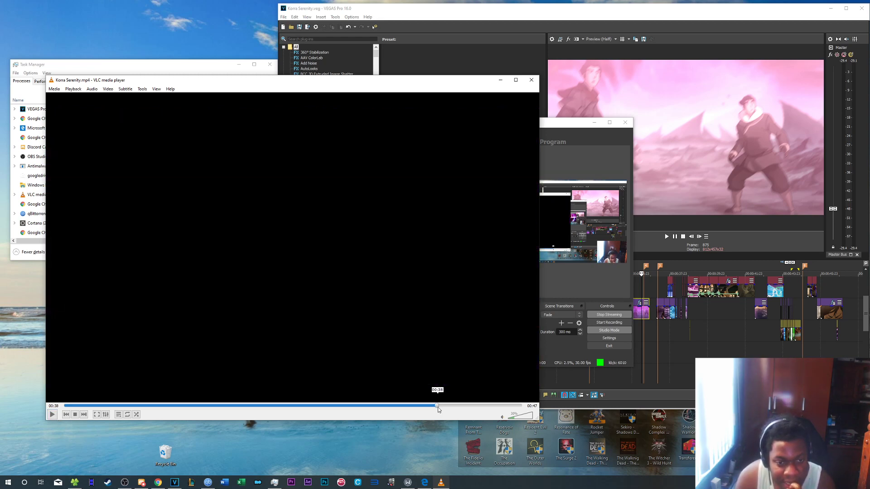
click(434, 407)
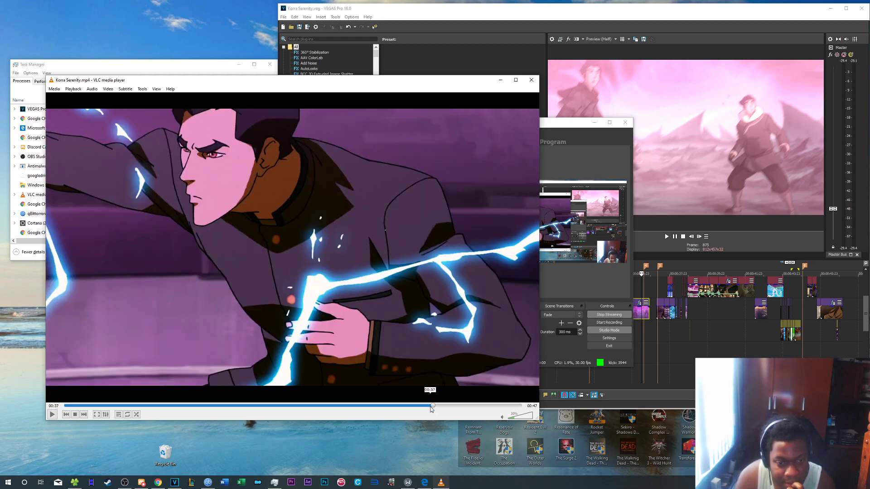
click(430, 407)
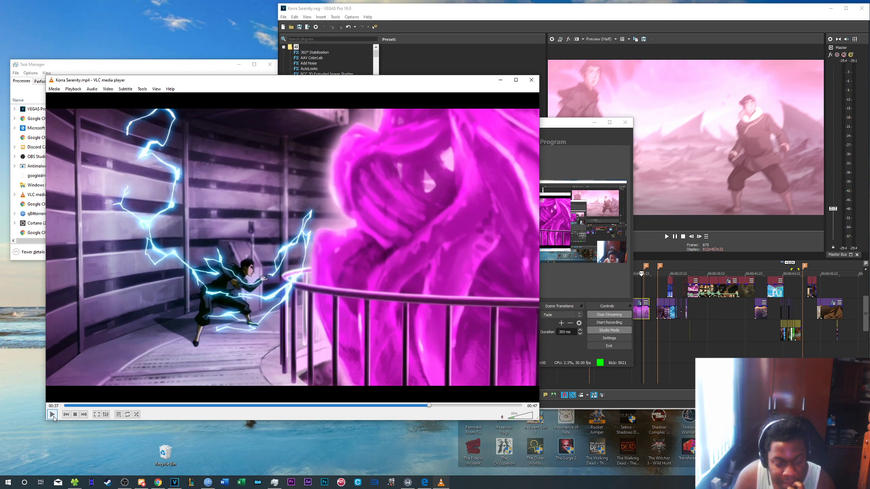
Play on from 00:37 to 00:43 and replay the lightning shot there to examine its overlay transition
click(52, 415)
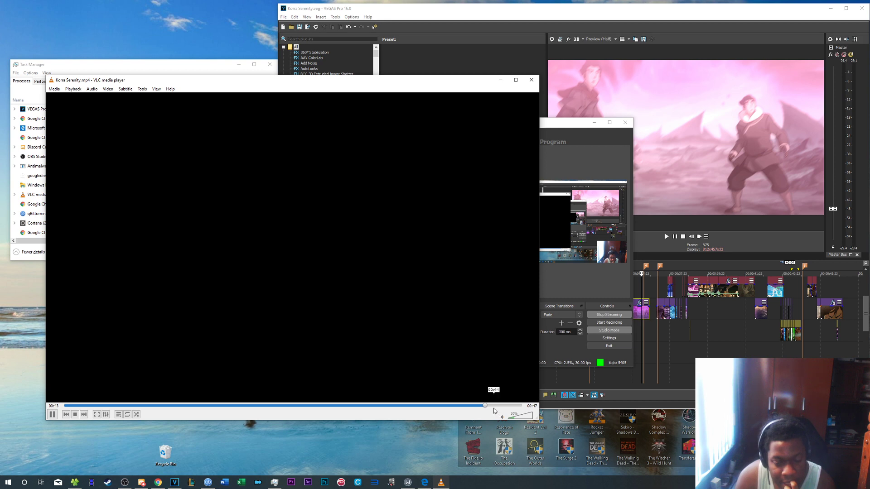
click(53, 414)
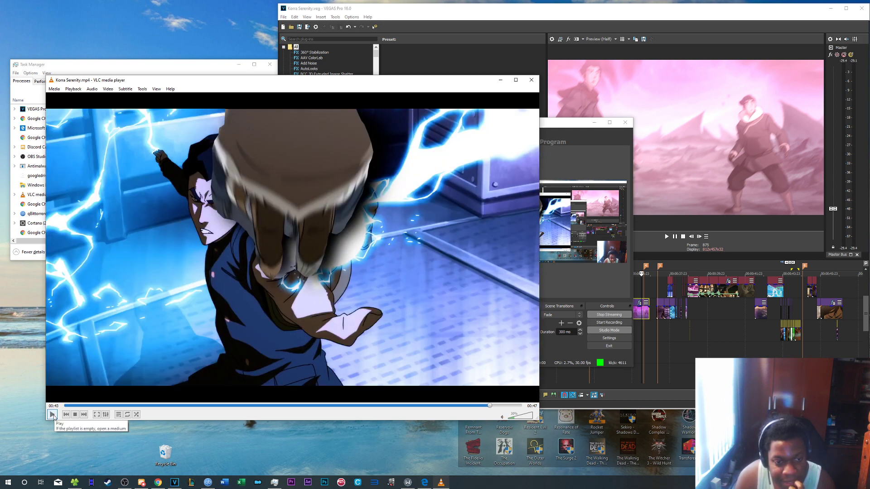
click(487, 406)
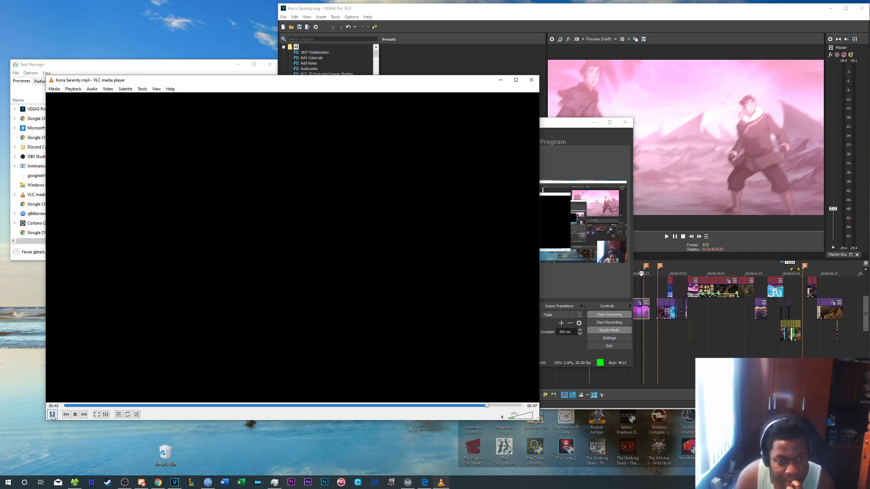
click(53, 415)
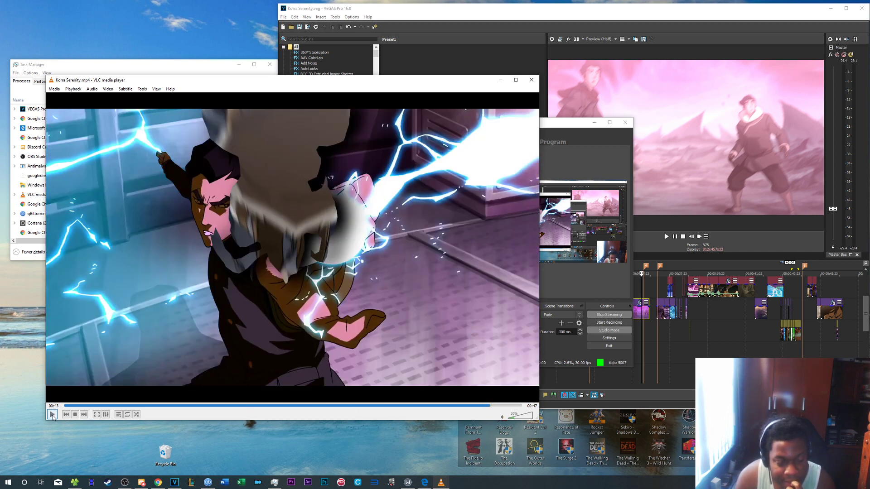
click(53, 415)
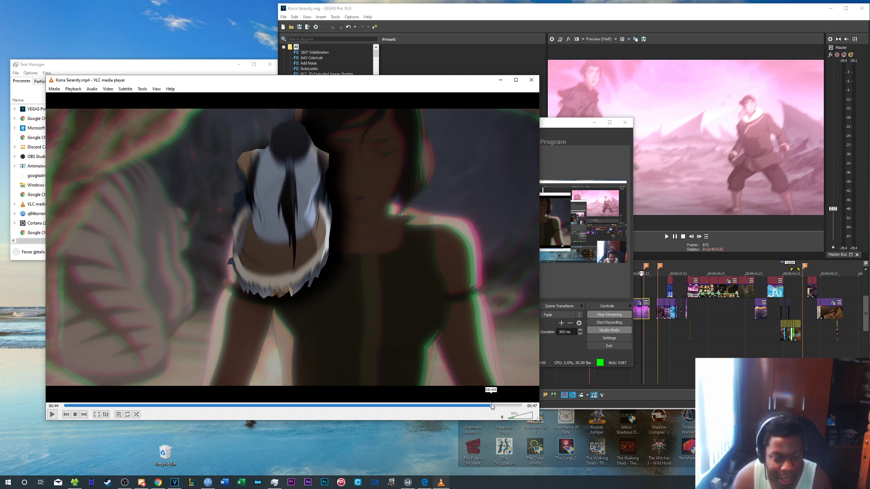
Replay the transition between 00:43 and 00:44 repeatedly in short bursts to study how the masked character leads into the next shot
click(52, 415)
click(52, 415)
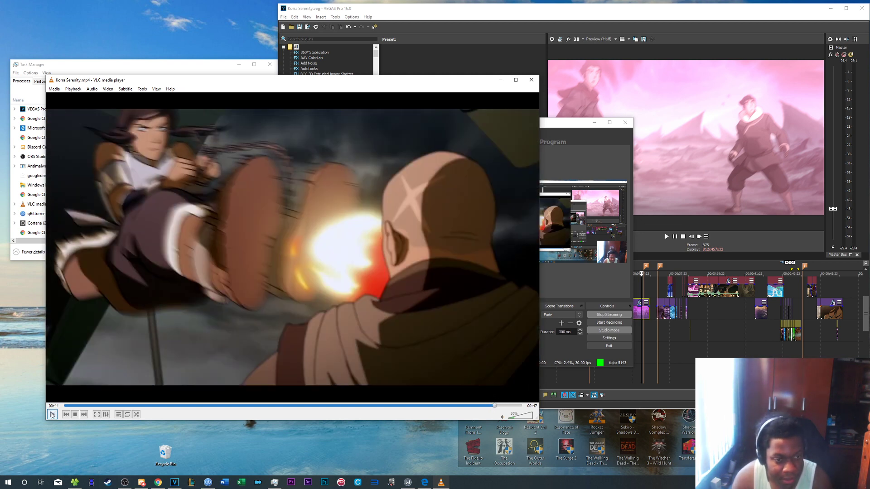
click(493, 407)
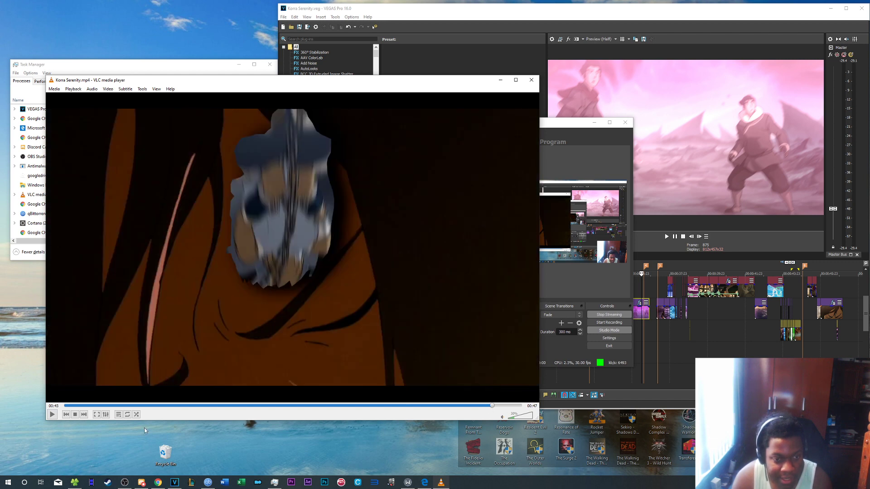
click(52, 415)
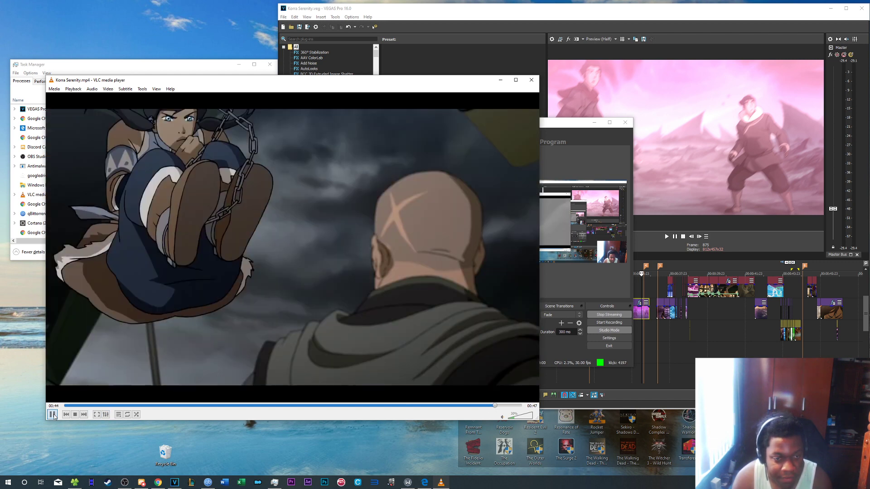
click(52, 415)
click(494, 406)
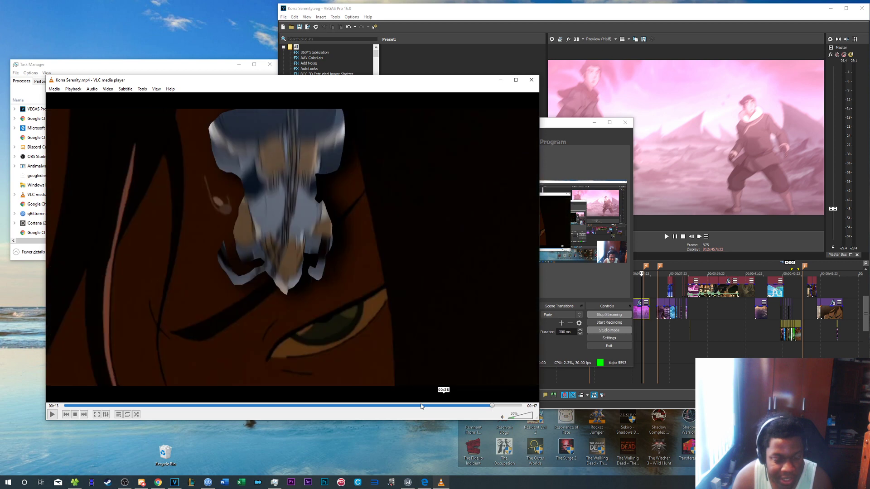
click(52, 414)
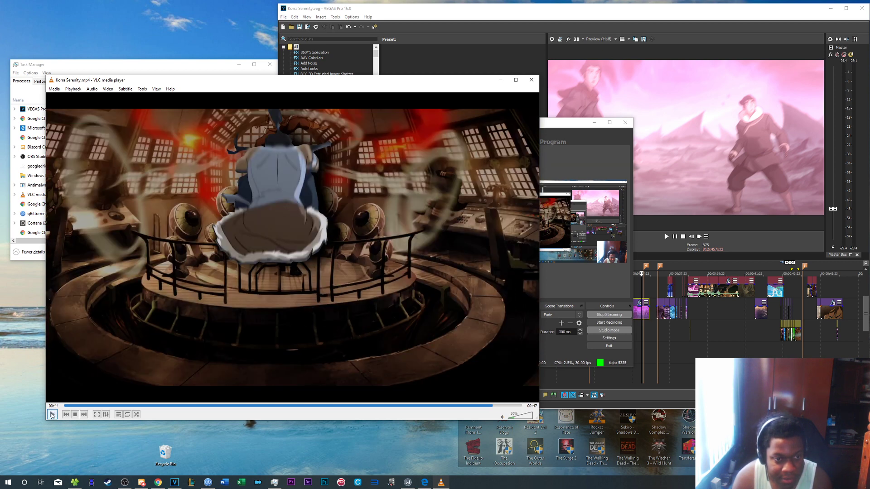
click(52, 415)
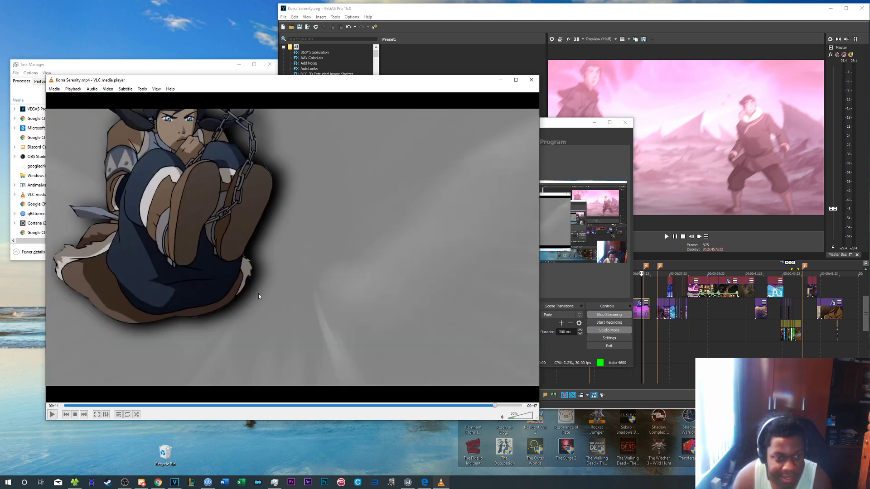
Close the video player, minimize OBS Studio, and place the VEGAS Pro timeline cursor at 00:00:31:10
click(533, 84)
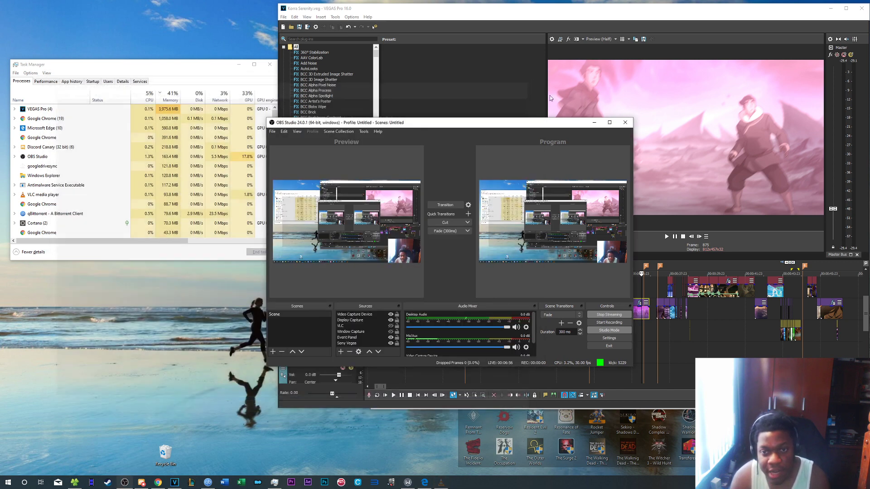
click(594, 123)
click(557, 289)
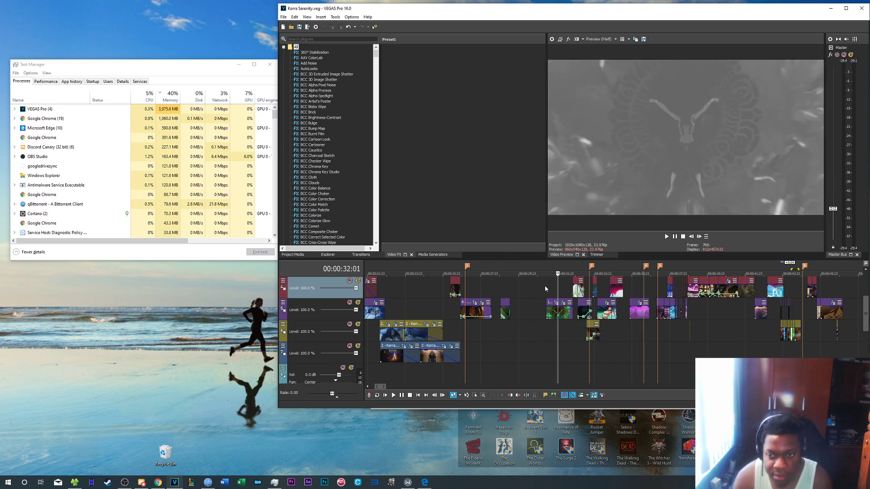
click(546, 286)
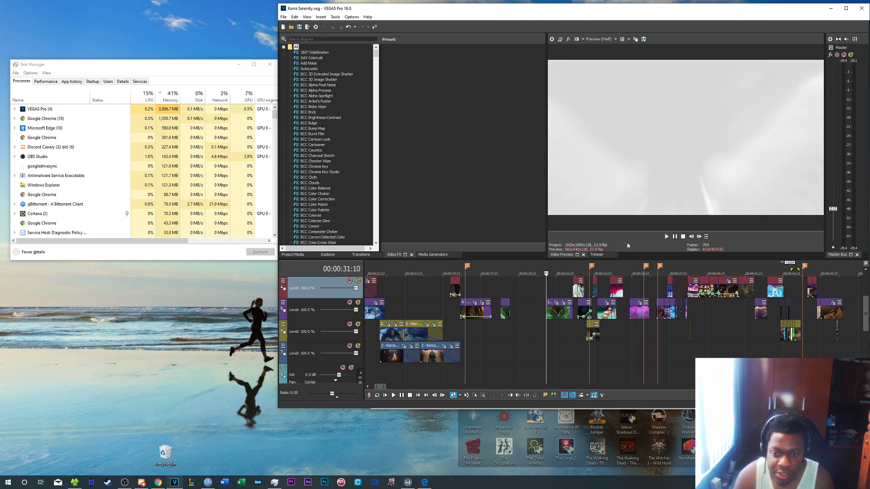
Select the timeline range from 00:00:31:02 through the last visible clips and play it
drag(540, 269, 843, 256)
key(space)
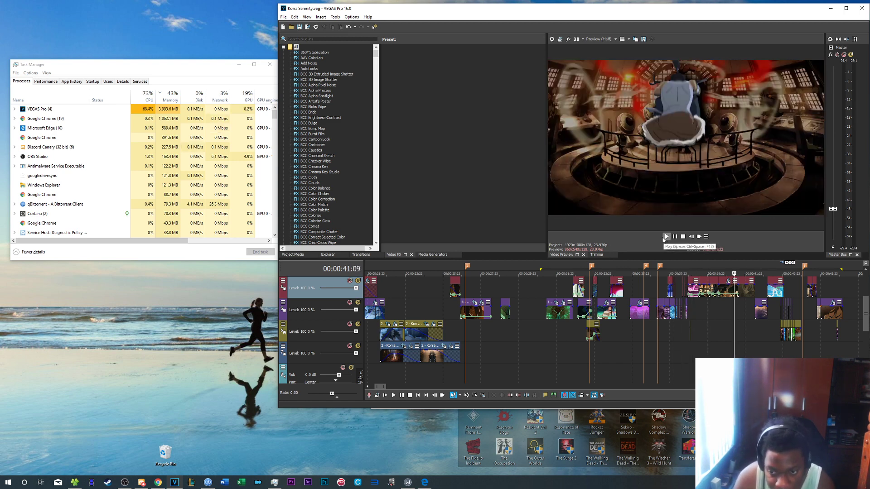
key(space)
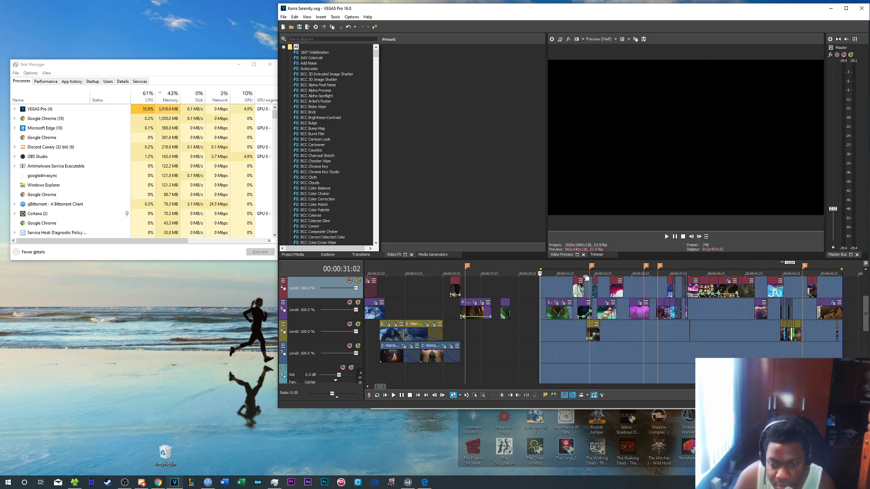
Preview the green clip after 00:00:31, and play the timeline from 00:00:29:19 to 00:00:34:10
click(553, 314)
key(space)
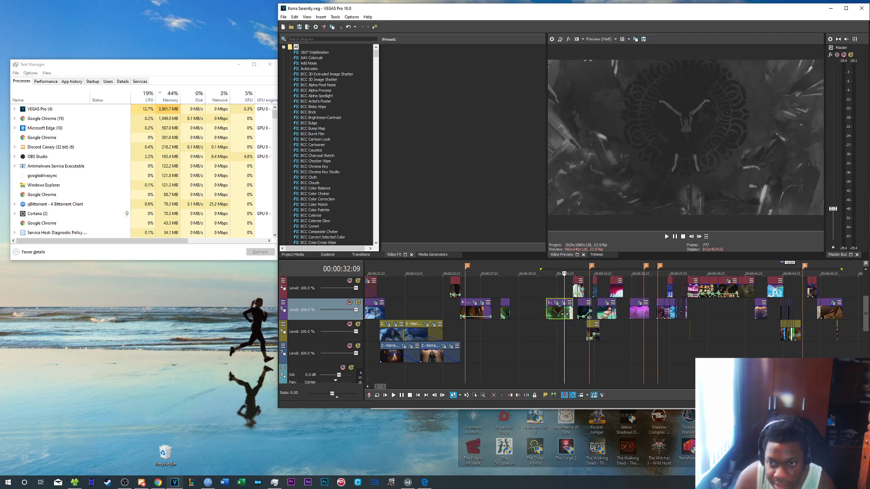
click(516, 293)
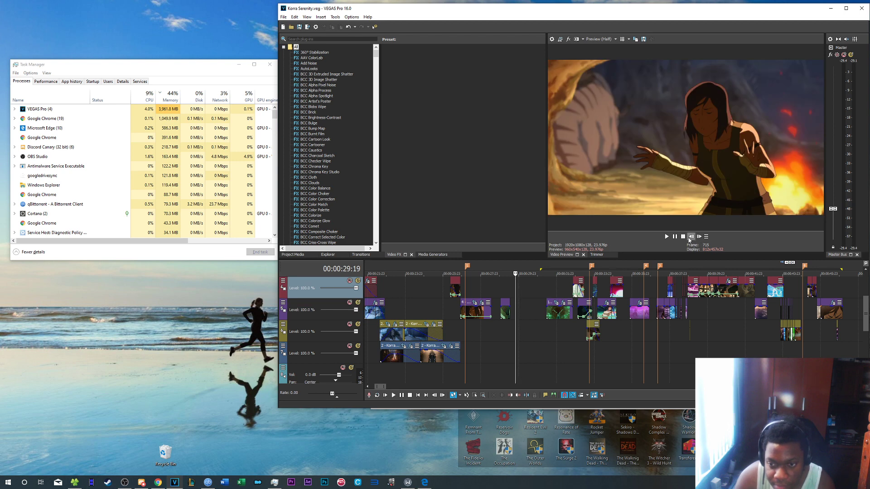
click(666, 237)
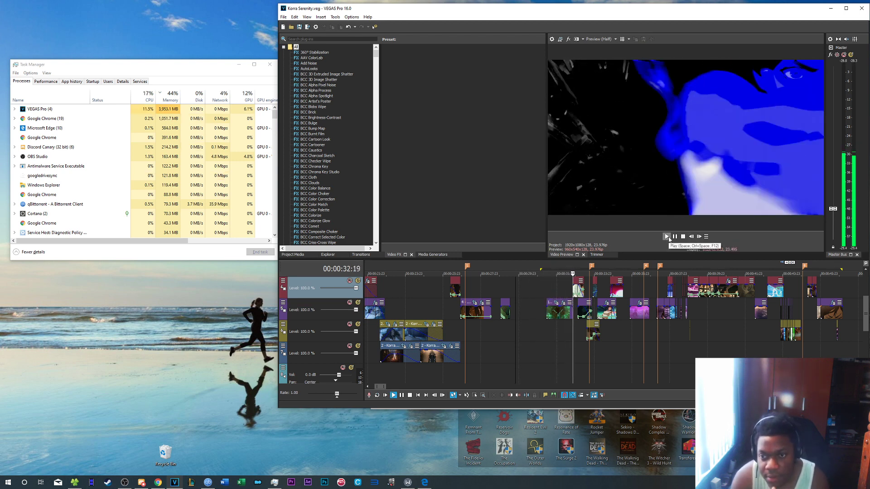
click(676, 237)
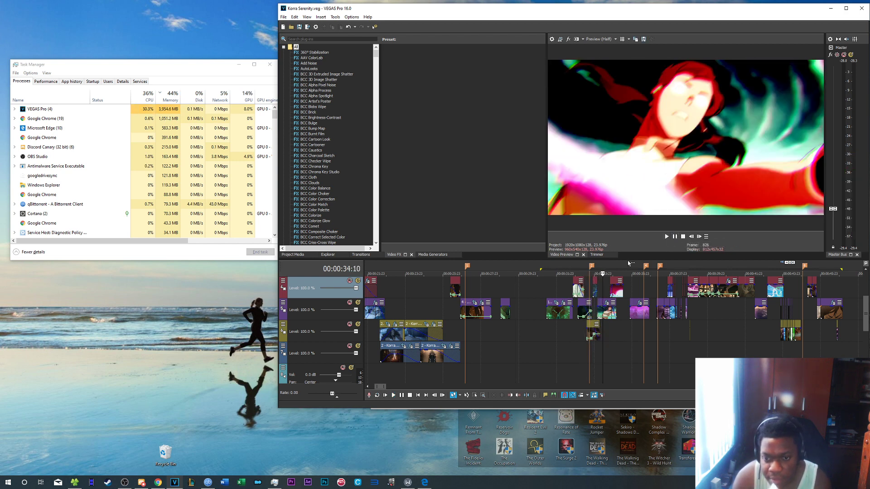
Play the sequence leading into the Beyond the Wilds clip several times and pause at 00:00:33:00
scroll(527, 304, up, 4)
click(430, 293)
click(667, 237)
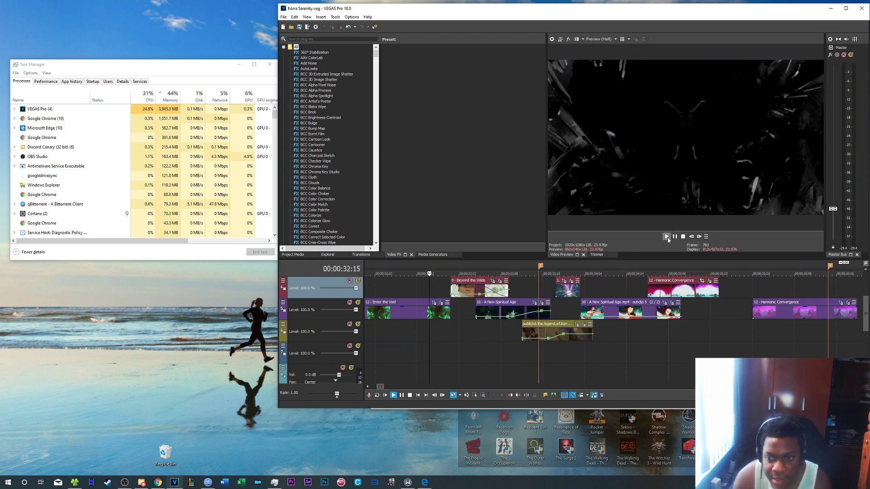
click(668, 239)
click(668, 238)
click(668, 239)
click(668, 239)
click(674, 237)
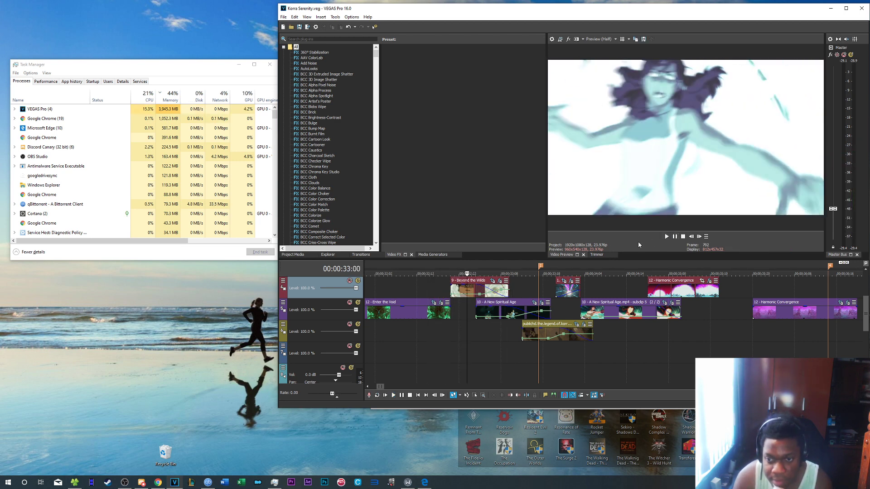
Open Pan/Crop for the 9 - Beyond the Wilds event and step through its keyframes up to 00:00:00:03
right_click(461, 290)
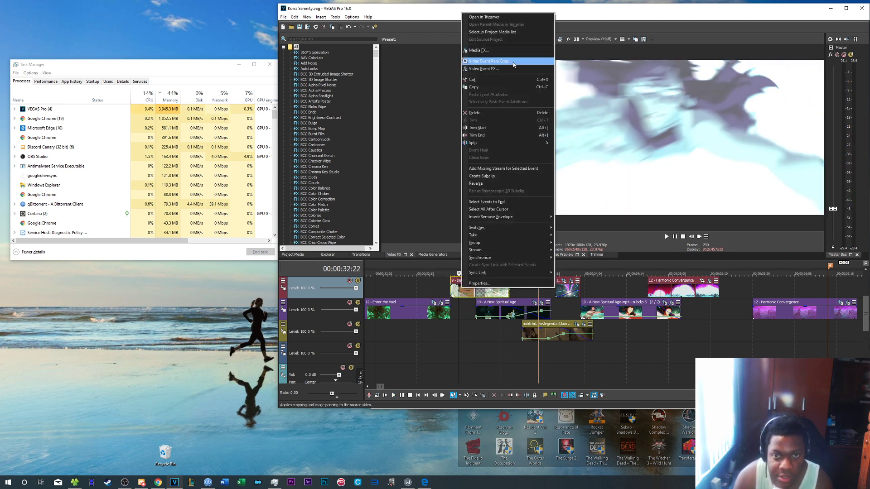
click(499, 63)
click(102, 431)
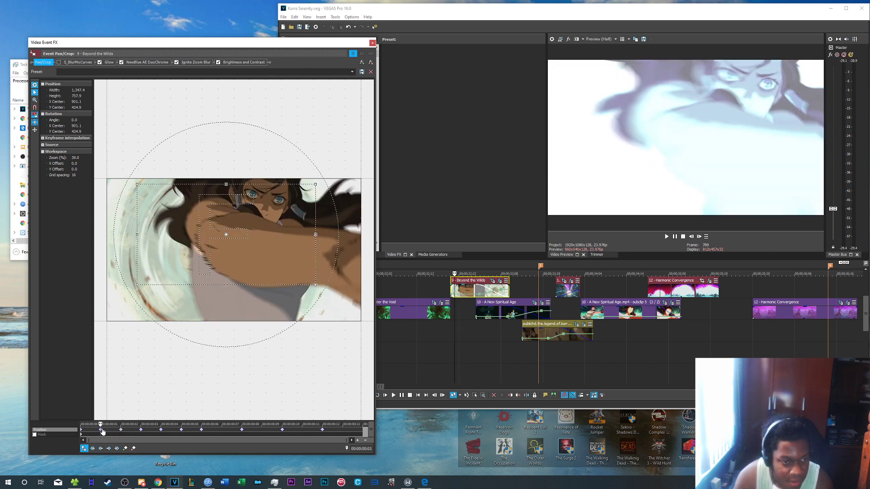
click(120, 430)
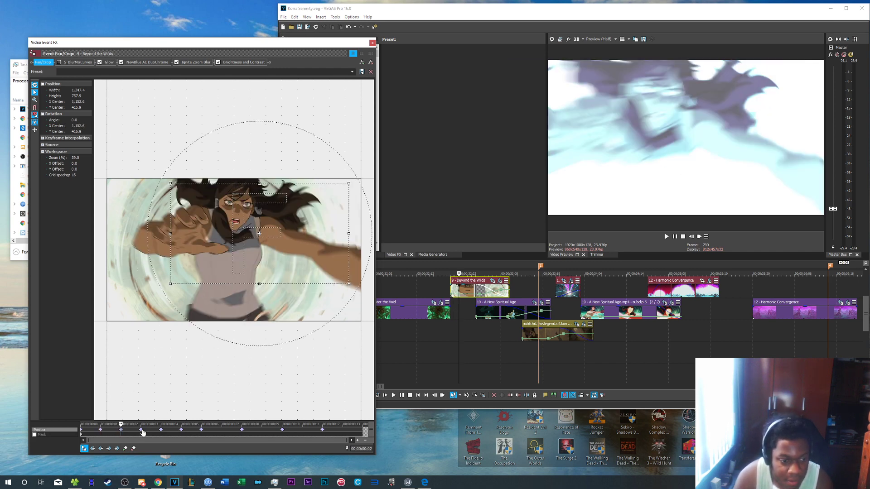
click(142, 431)
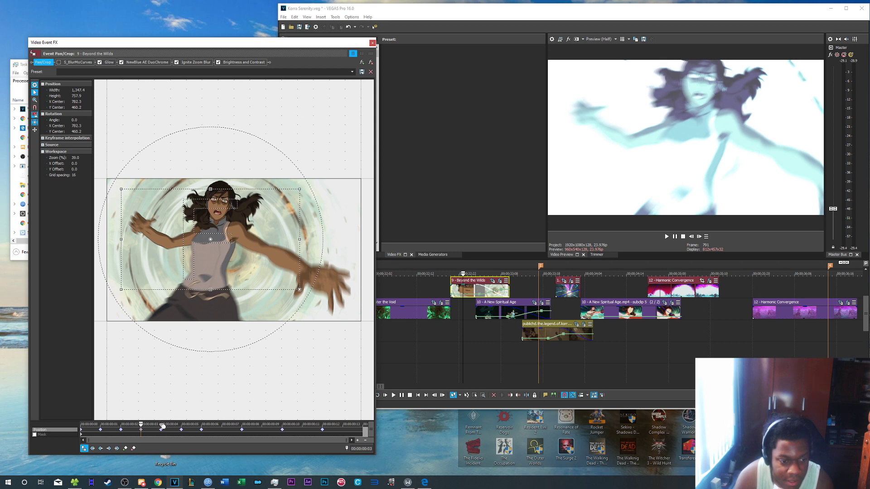
Reposition the crop frame at the fourth-frame keyframe, and step on to the keyframe at 00:00:00:06
click(161, 430)
drag(251, 279, 226, 284)
click(182, 431)
click(202, 426)
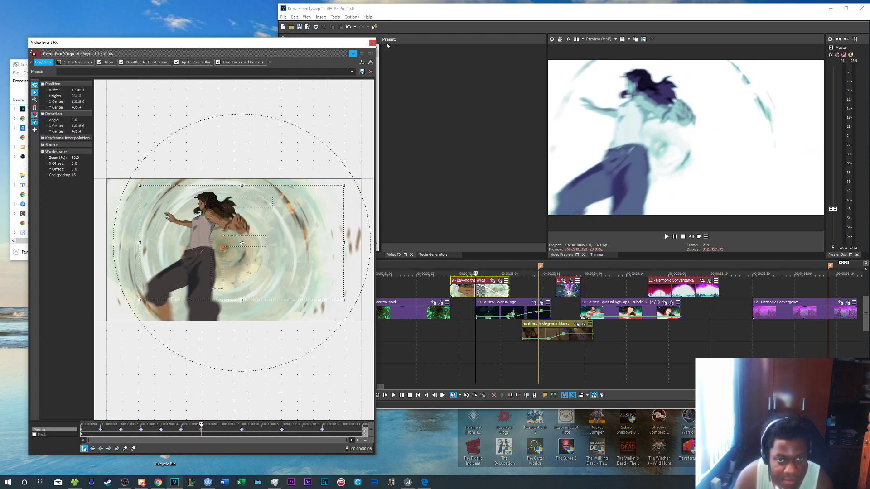
Reframe the crop at 00:00:00:07, shrinking it to about 1,155 wide by 650 high
click(222, 428)
drag(297, 253, 302, 251)
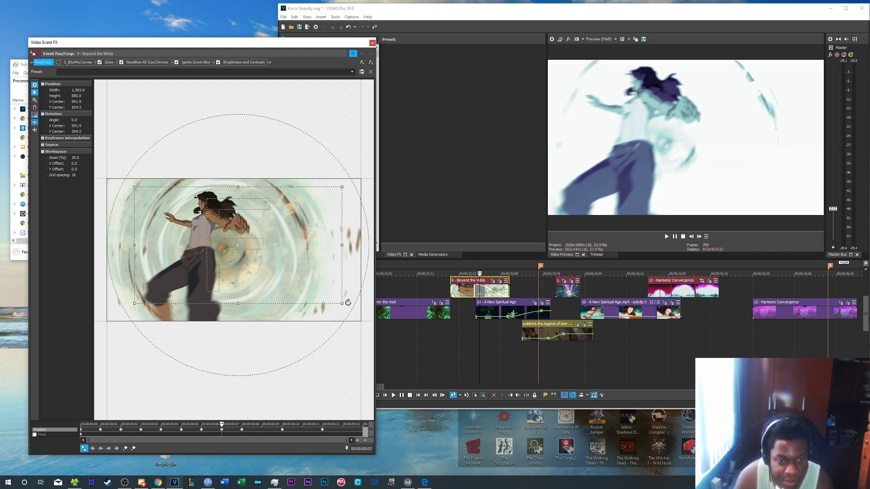
drag(343, 303, 334, 289)
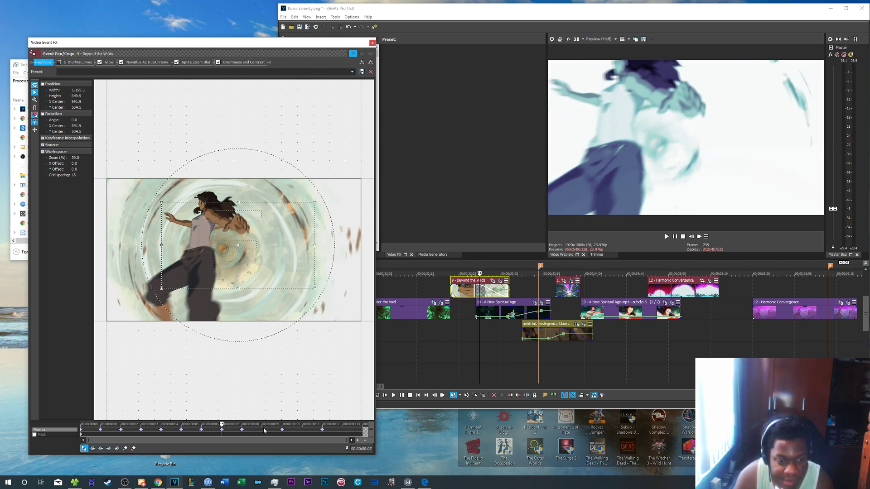
Adjust the crop frame two frames after 00:00:00:07, check the framing at 00:00:00:11, and close Pan/Crop
click(242, 430)
click(262, 429)
drag(330, 301, 320, 294)
click(303, 426)
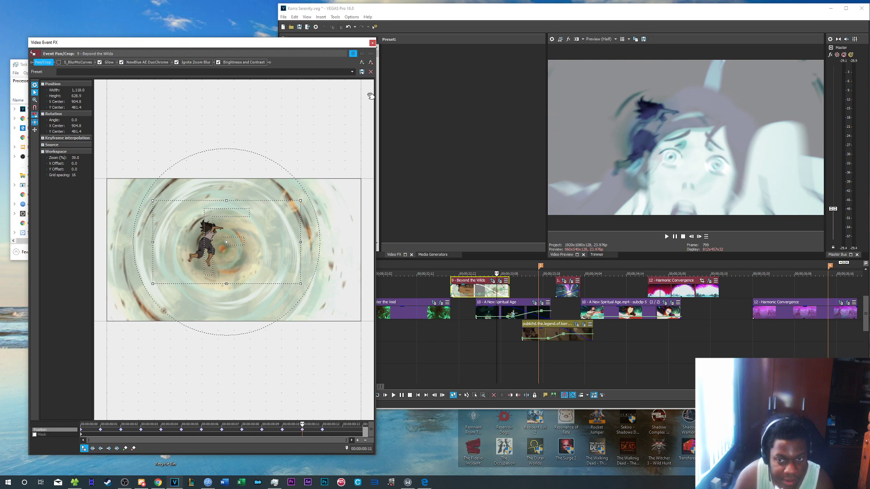
click(373, 43)
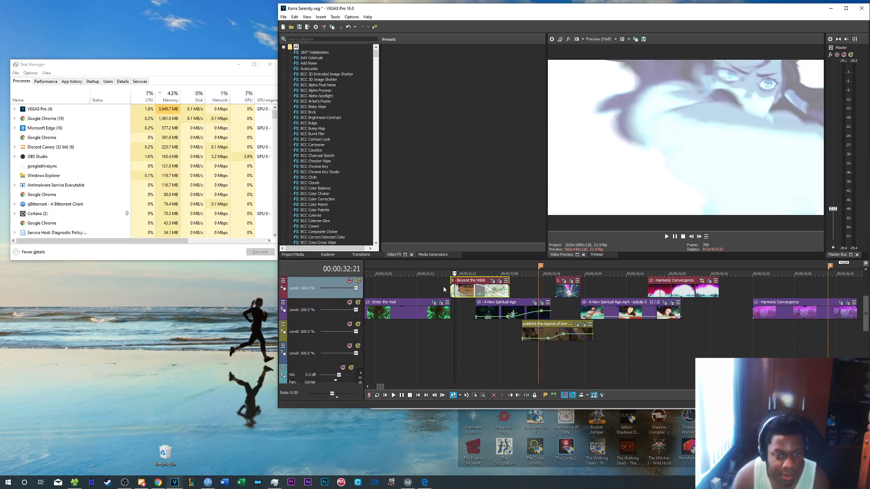
Play from 00:00:32:16 through the Beyond the Wilds and Harmonic Convergence clips, and stop at 00:00:35:18
click(444, 289)
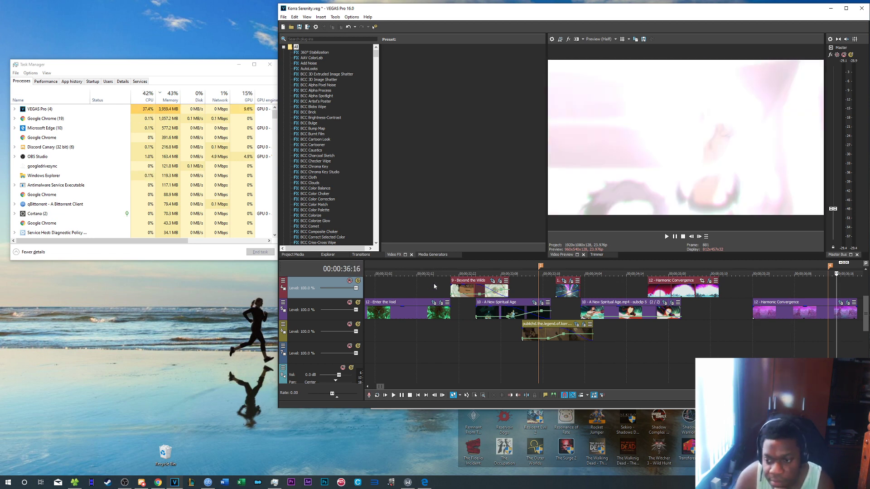
double_click(434, 287)
click(435, 287)
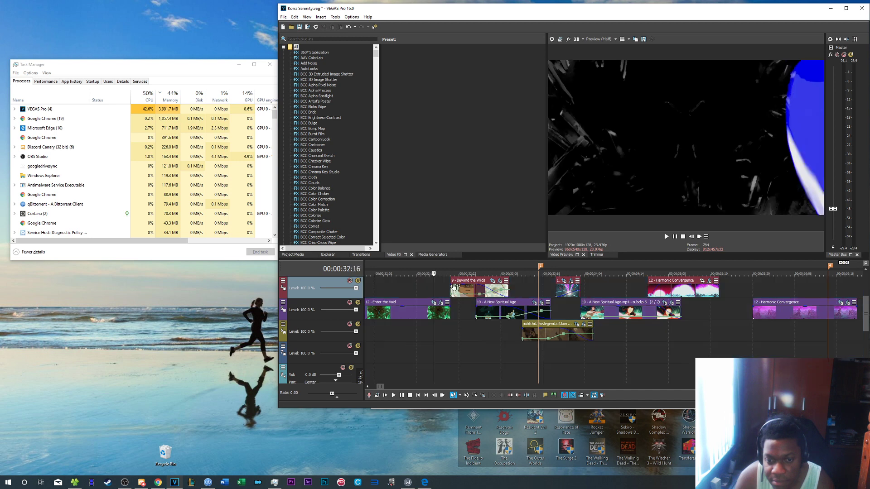
click(669, 237)
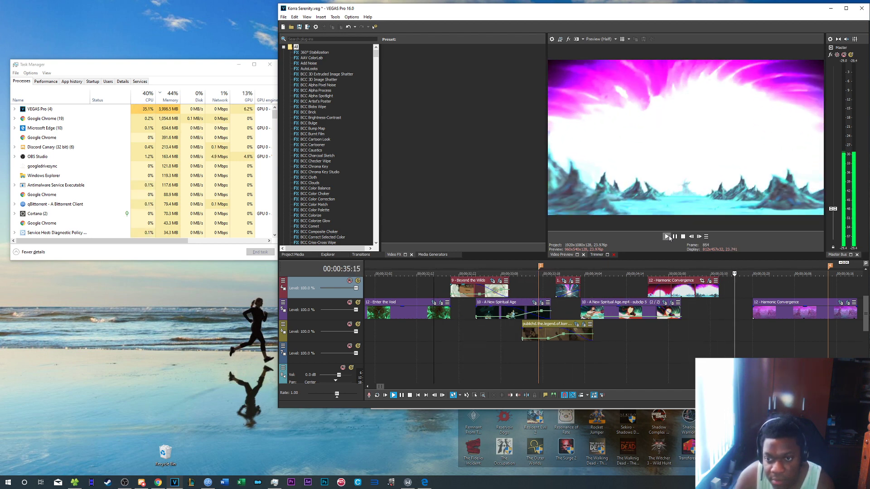
scroll(725, 290, down, 1)
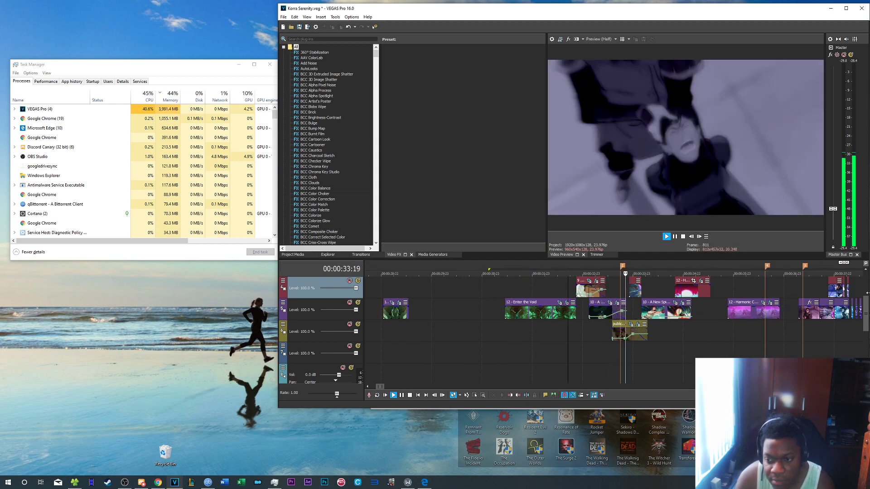
drag(866, 313, 867, 283)
click(684, 238)
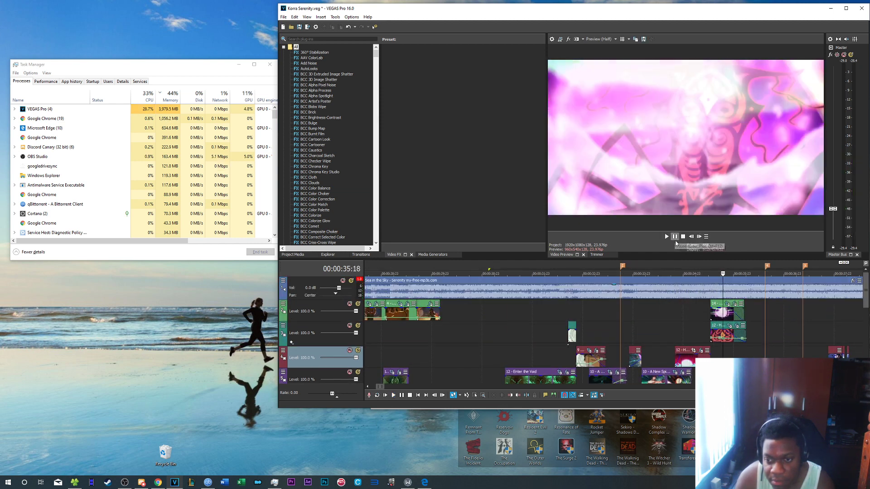
Shift the teal-track Harmonic Convergence event past the end of the Light in the Dark clip, and play the transition
scroll(576, 339, up, 5)
drag(577, 339, 769, 339)
click(464, 319)
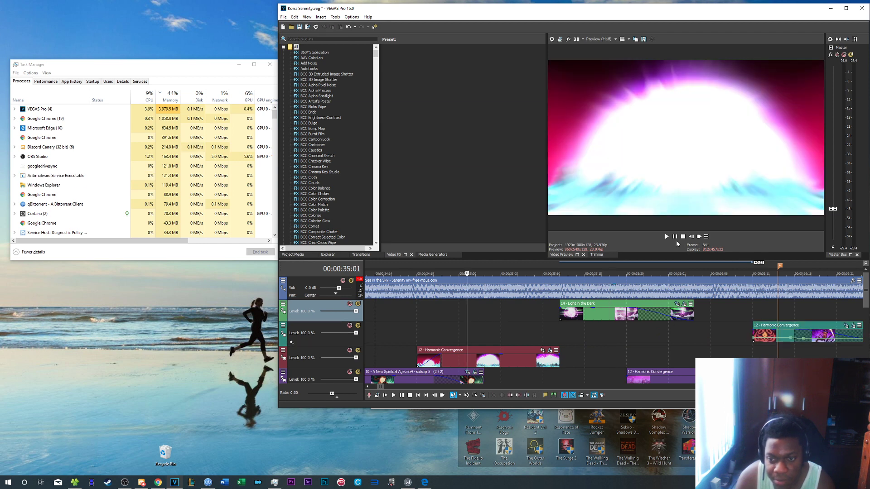
click(667, 237)
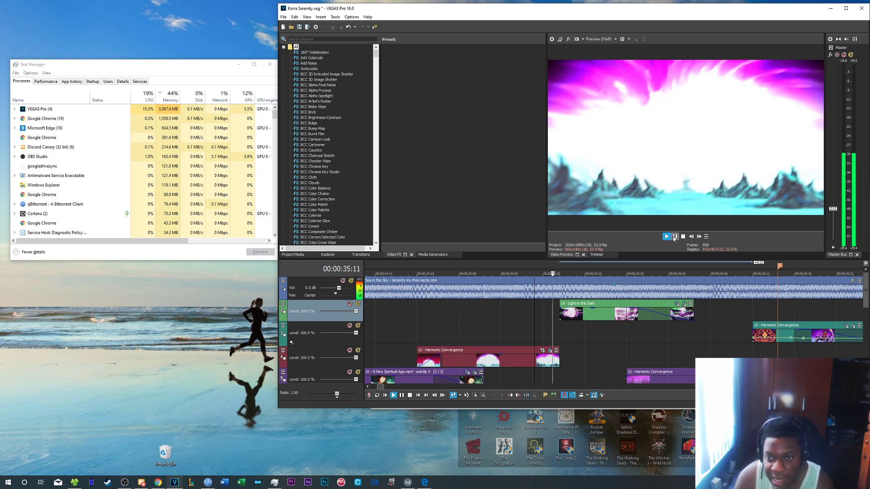
click(674, 236)
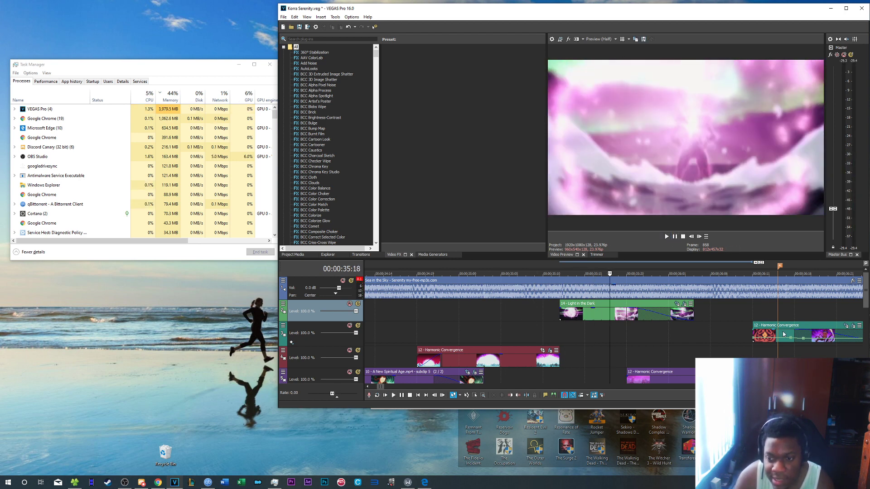
Move the shifted Harmonic Convergence event down to the blue track holding 9 - Beyond the Wilds, and play the Light in the Dark section
scroll(784, 334, down, 5)
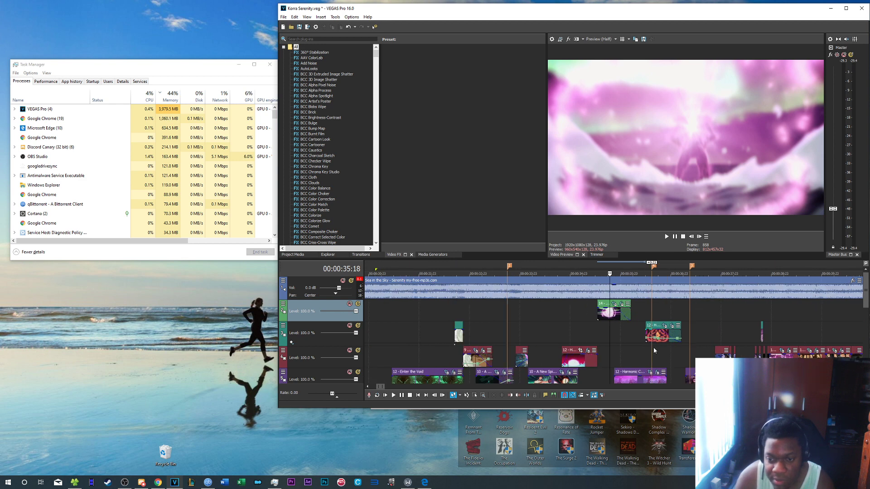
scroll(653, 349, down, 5)
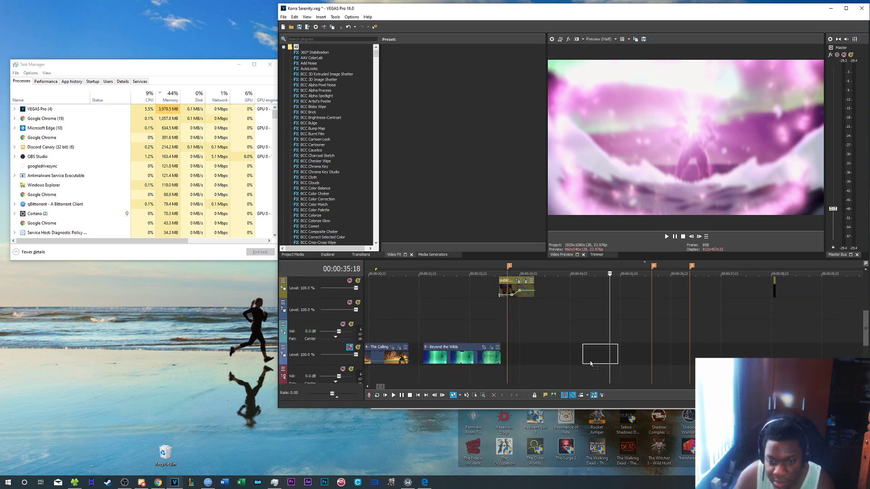
drag(590, 364, 590, 363)
scroll(865, 344, up, 5)
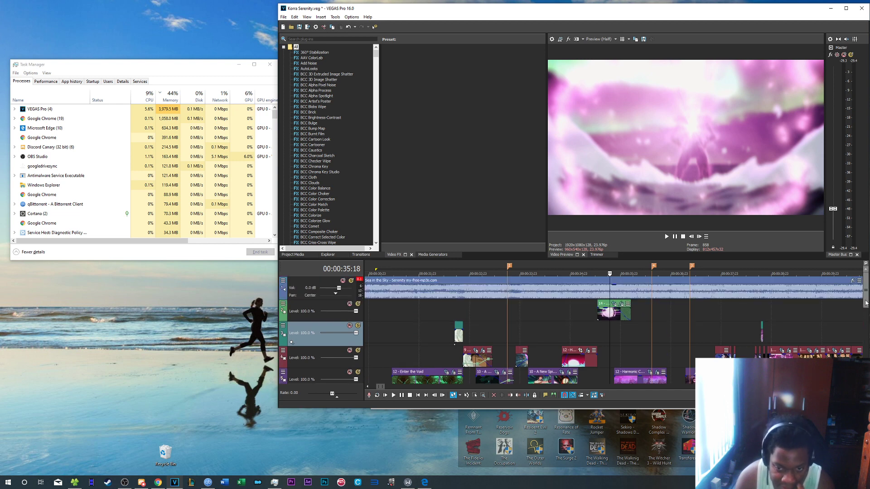
click(559, 311)
click(666, 236)
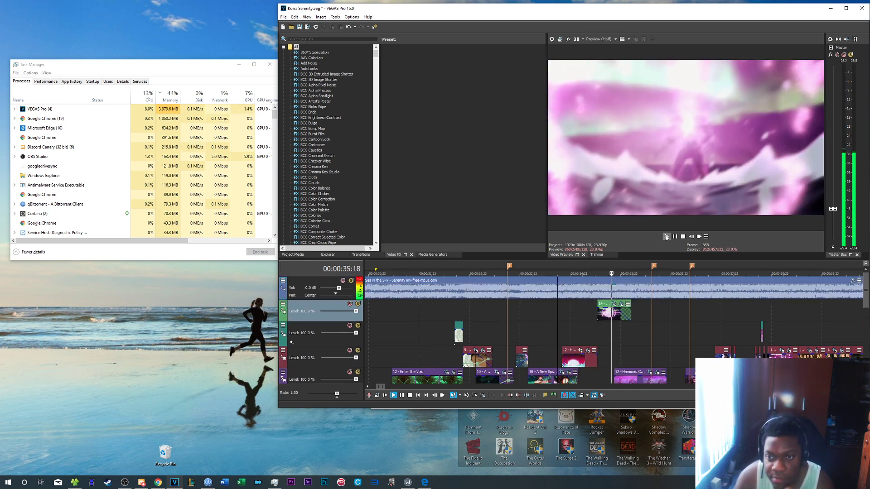
click(676, 237)
Move the 14 - Light in the Dark event down one track to the teal track, and play it
scroll(612, 333, up, 3)
drag(547, 316, 544, 334)
click(498, 336)
scroll(499, 336, down, 2)
click(665, 237)
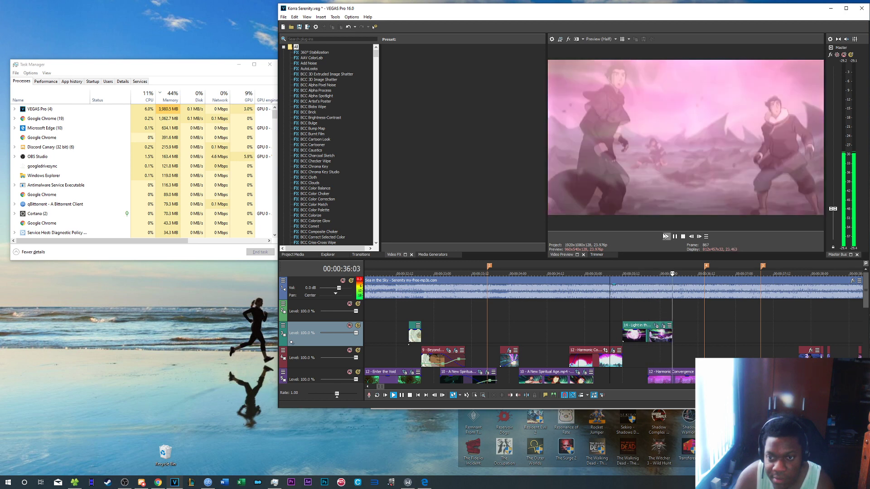
click(665, 237)
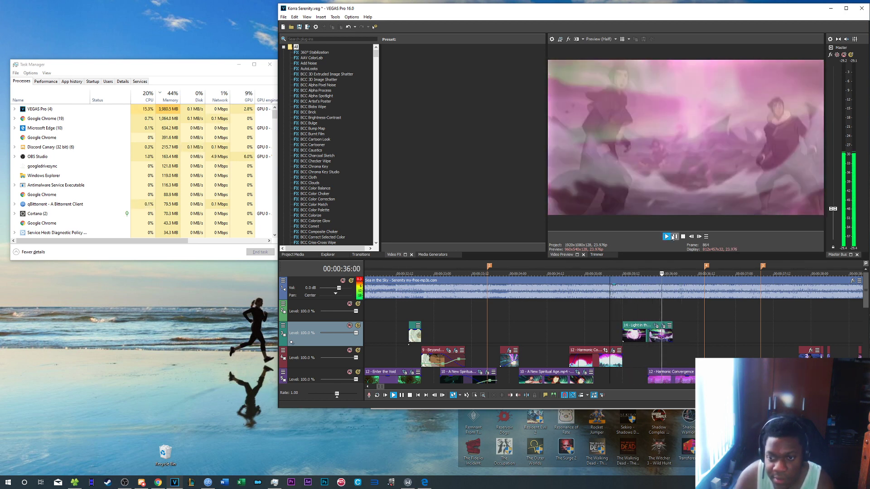
click(675, 237)
Play from 00:00:35:05 through the Light in the Dark clip several times, and pause at 00:00:37:21
click(623, 335)
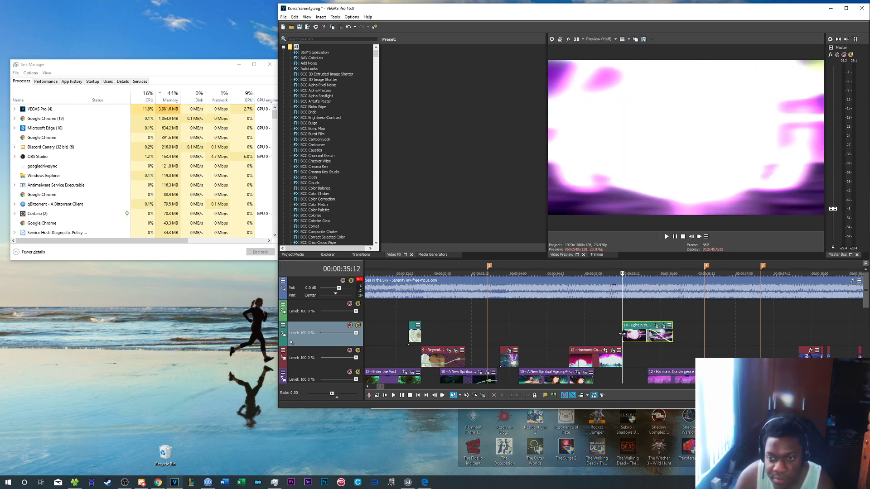
click(601, 332)
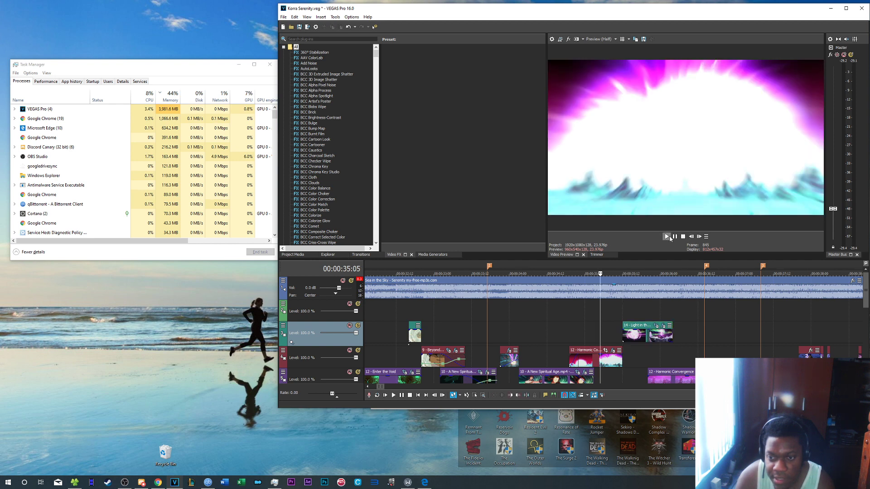
click(667, 237)
click(667, 238)
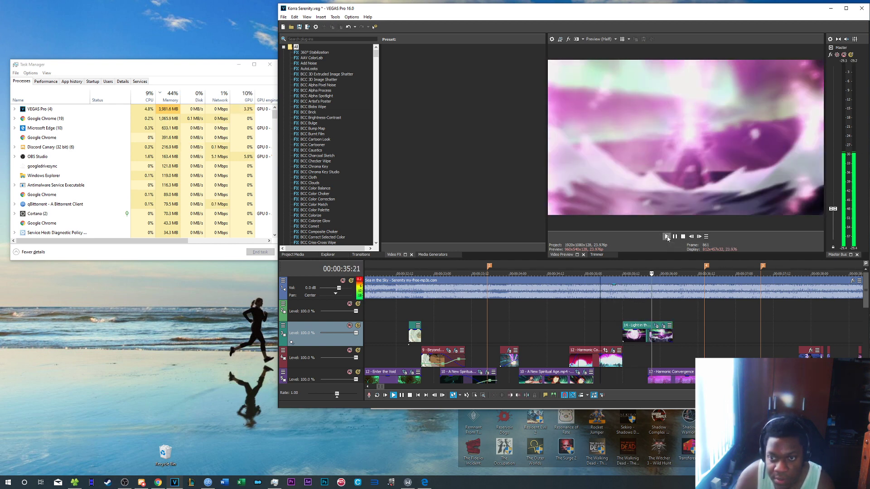
click(675, 236)
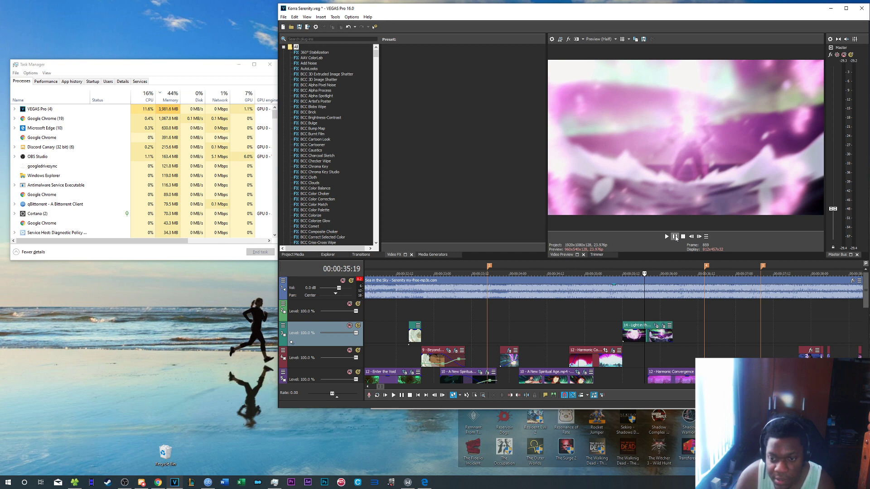
click(675, 237)
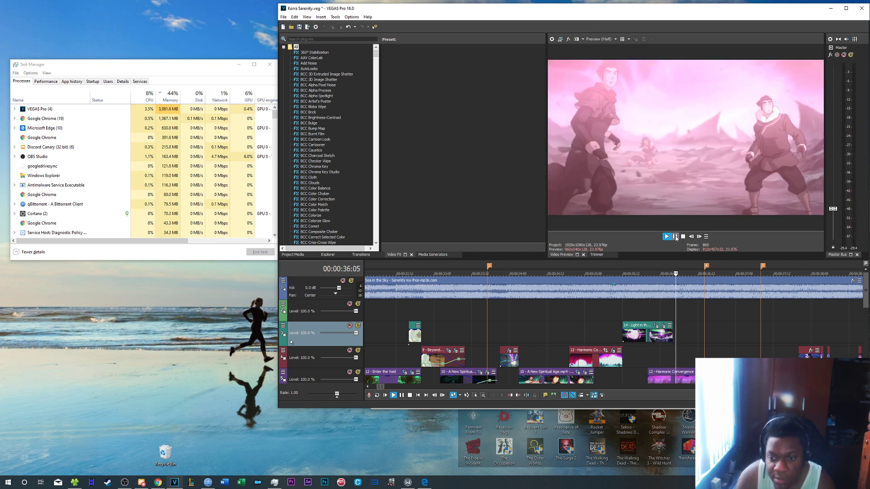
click(675, 237)
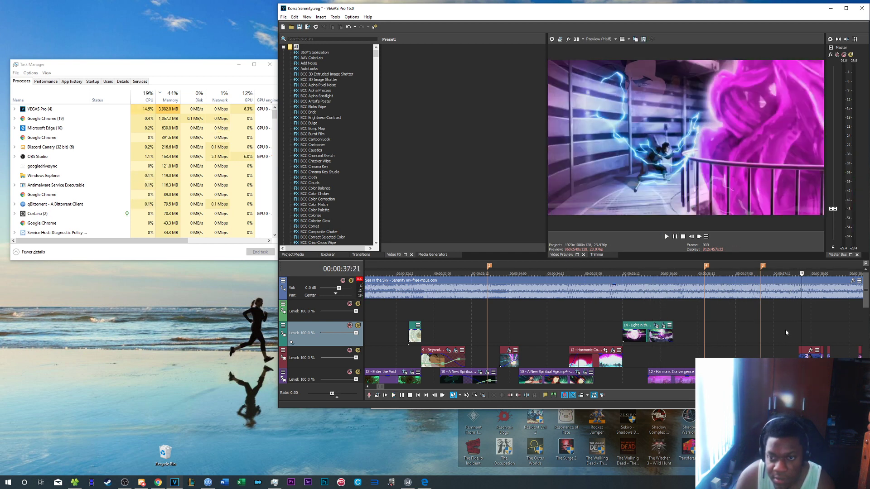
Play the first 13 - The Last Stand clips and pause at 00:00:38:02
scroll(508, 344, down, 2)
scroll(866, 295, down, 2)
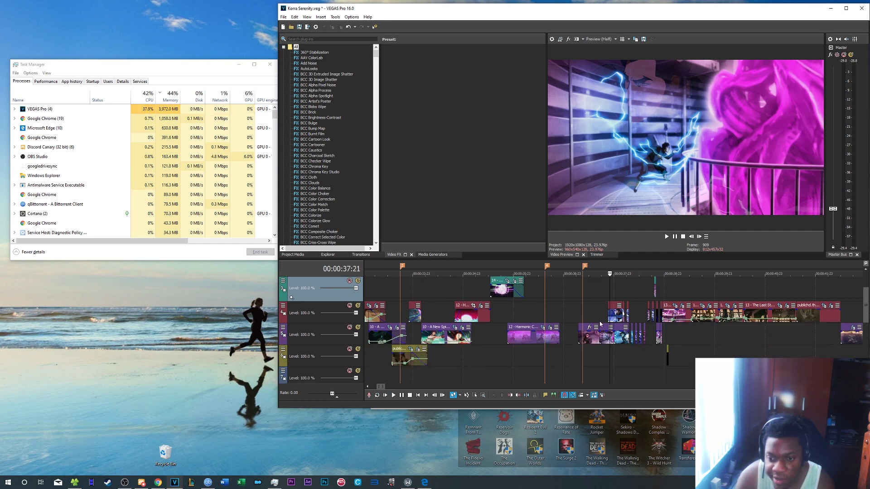
scroll(594, 320, up, 5)
click(458, 313)
click(667, 237)
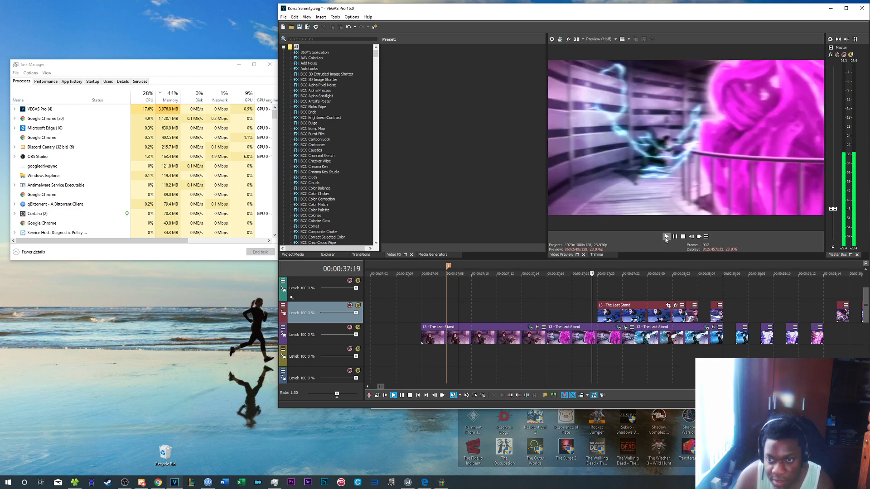
click(674, 237)
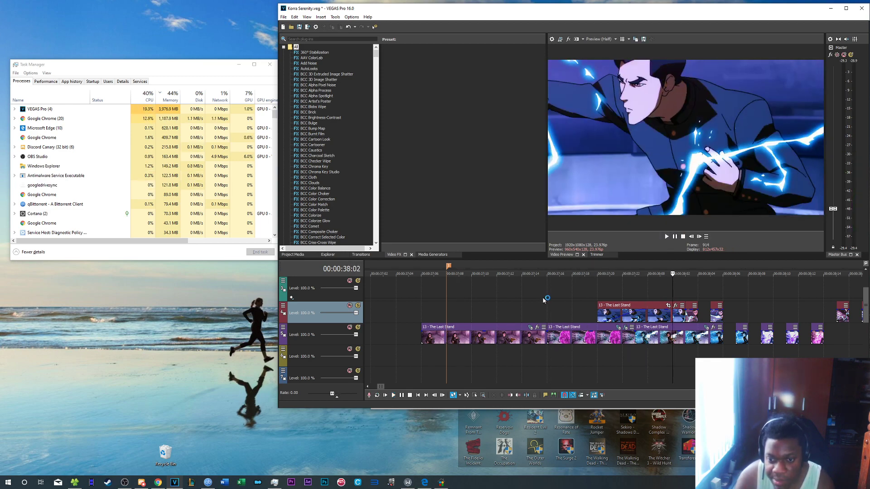
Play the timeline from 00:00:37:16 through the Last Stand clips and on past 00:00:42
click(546, 297)
click(667, 237)
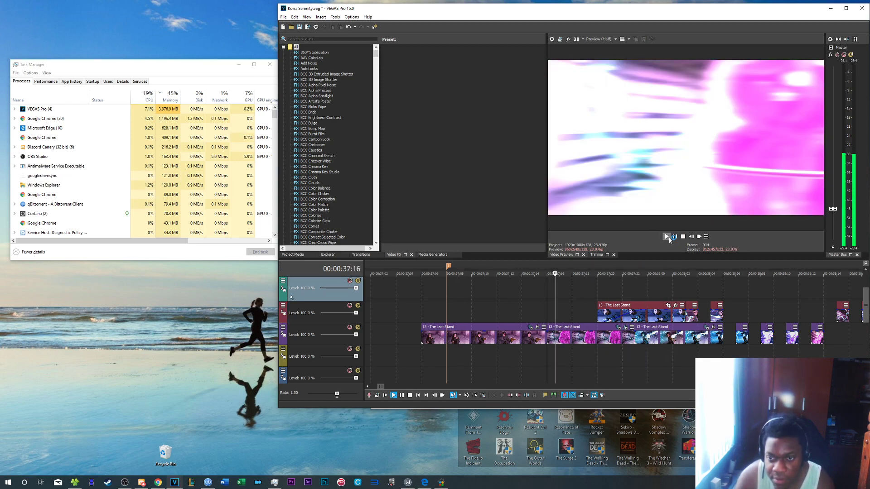
click(670, 239)
click(684, 238)
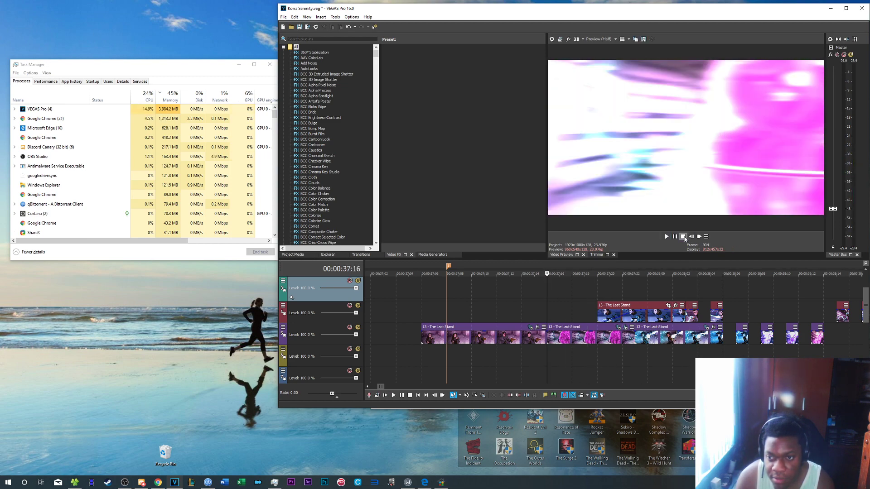
click(667, 239)
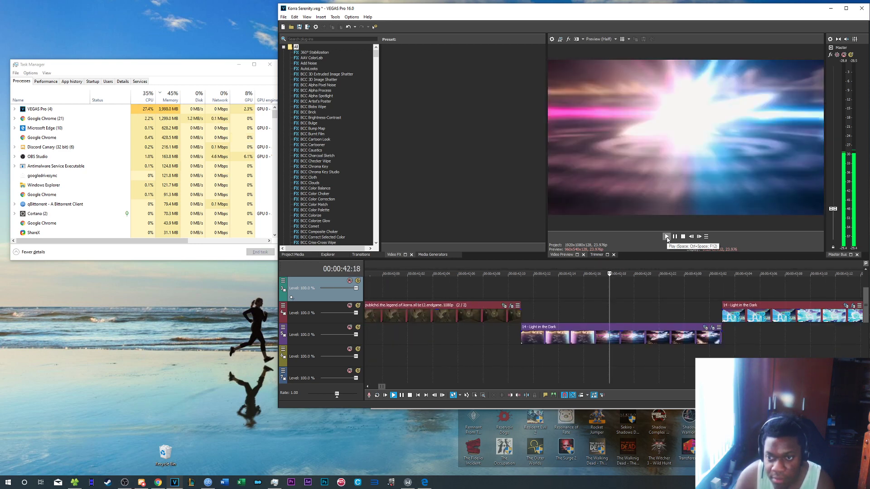
Play the timeline from 00:00:41:02 through the last 13 - The Last Stand clip and the endgame clip
click(667, 239)
click(675, 237)
scroll(677, 304, down, 5)
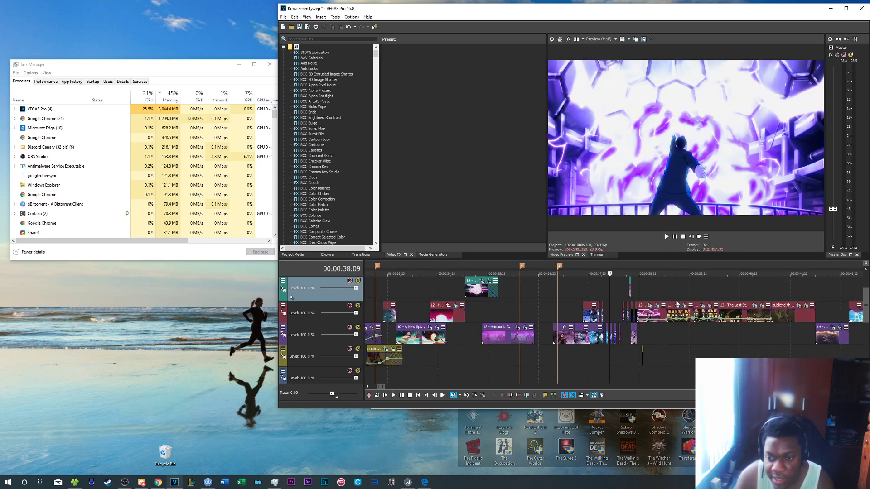
scroll(677, 304, down, 3)
scroll(692, 284, up, 8)
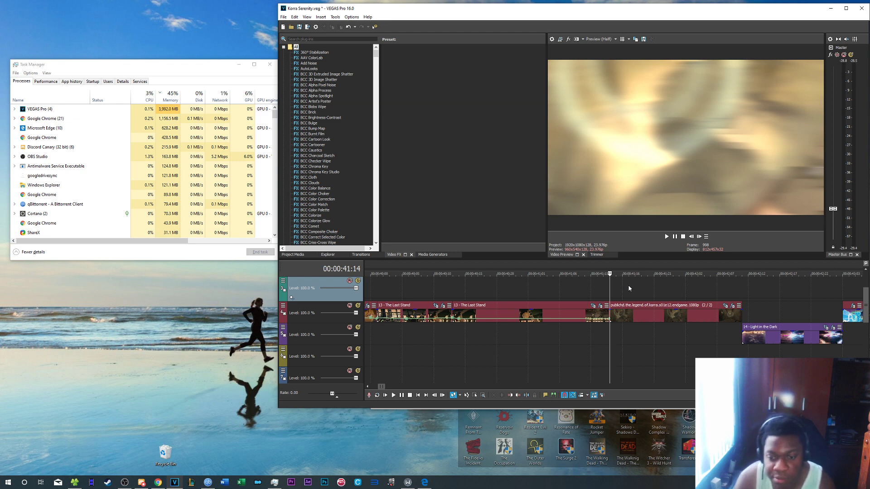
scroll(583, 290, down, 3)
click(583, 287)
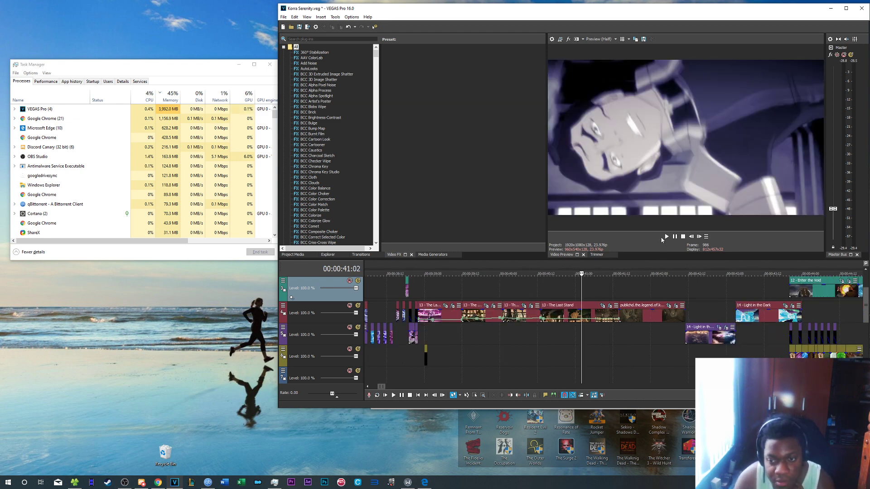
click(666, 236)
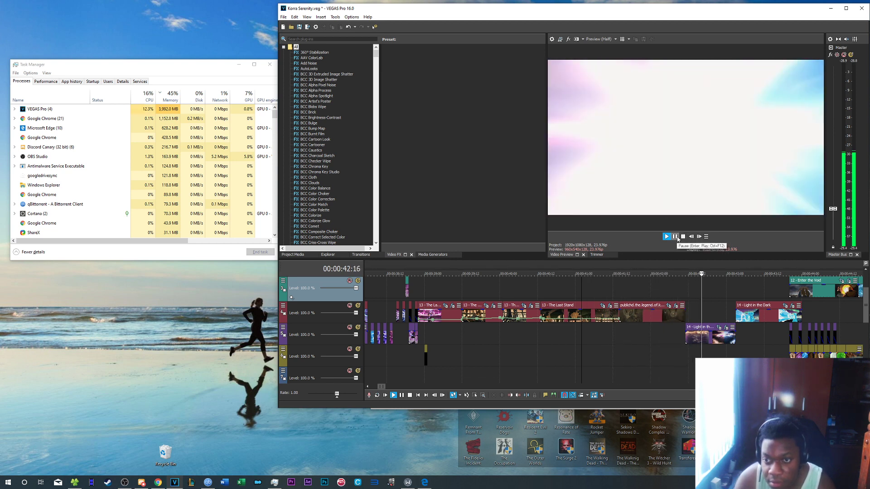
Replay from 00:00:42:08 through both 14 - Light in the Dark clips and pause near 00:00:43:23
click(676, 286)
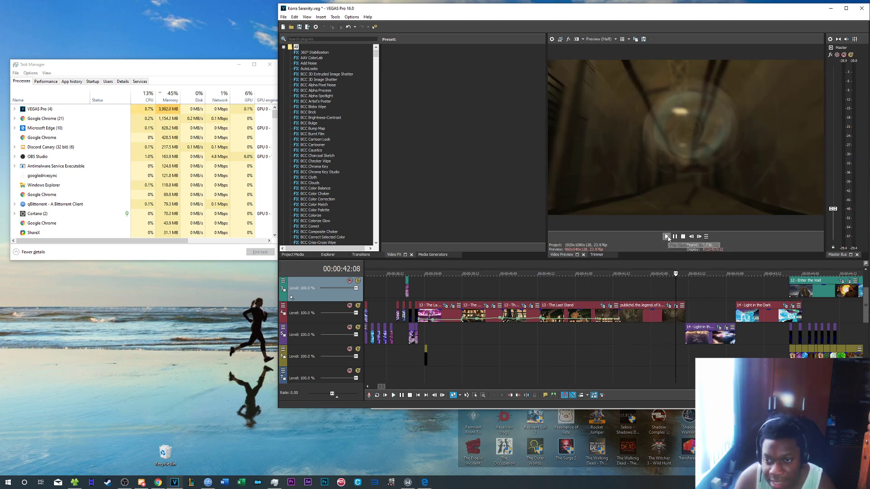
click(667, 237)
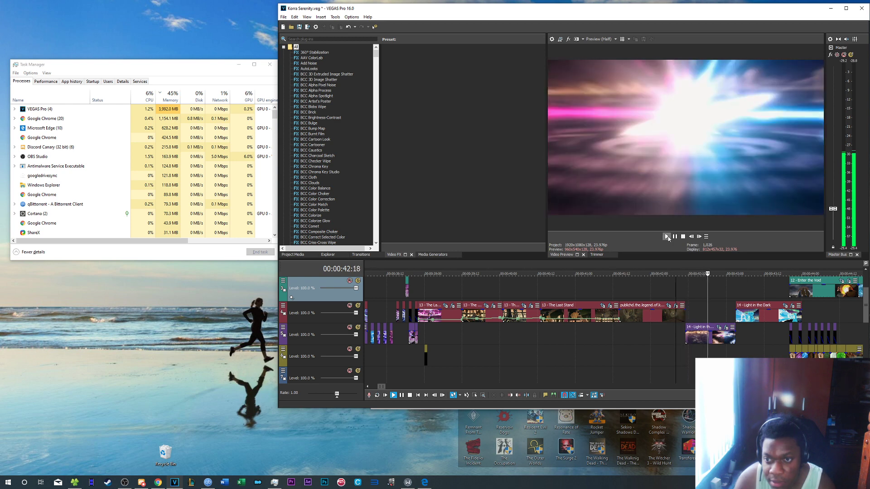
click(675, 236)
click(668, 237)
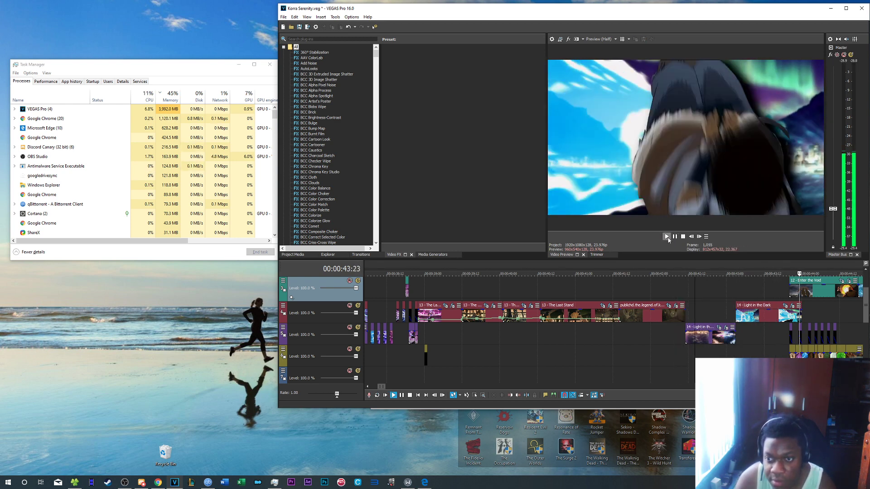
click(675, 237)
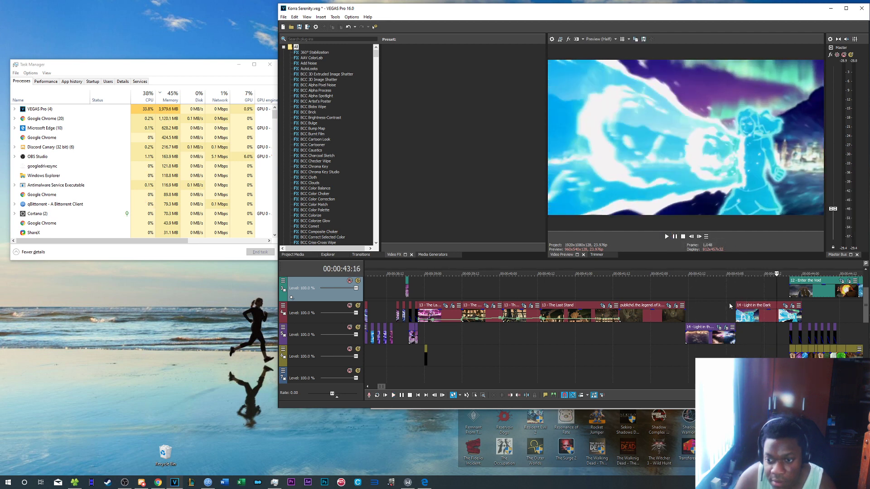
Replay the second 14 - Light in the Dark clip from just before its start, and pause at 00:00:43:12
click(729, 306)
click(667, 237)
click(675, 236)
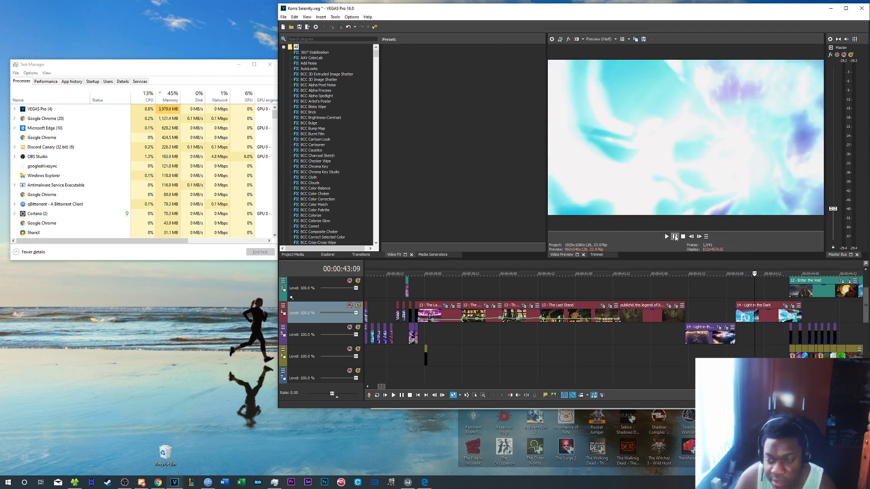
click(723, 291)
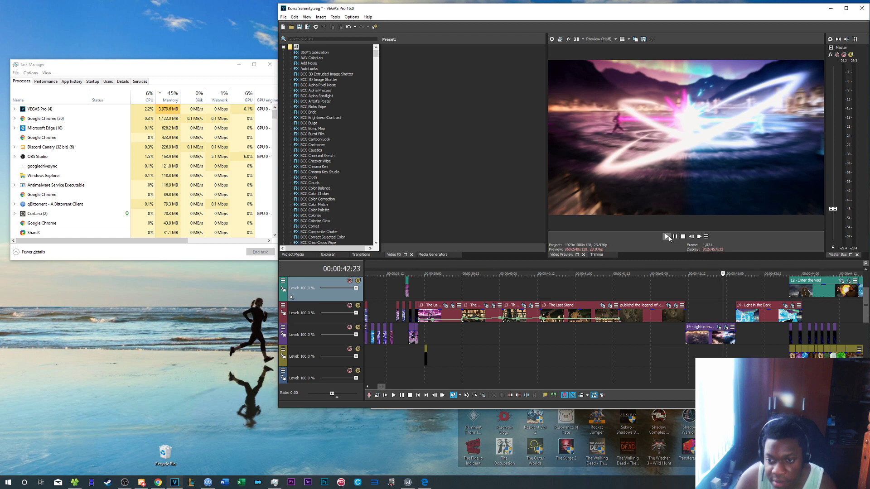
click(667, 237)
click(675, 237)
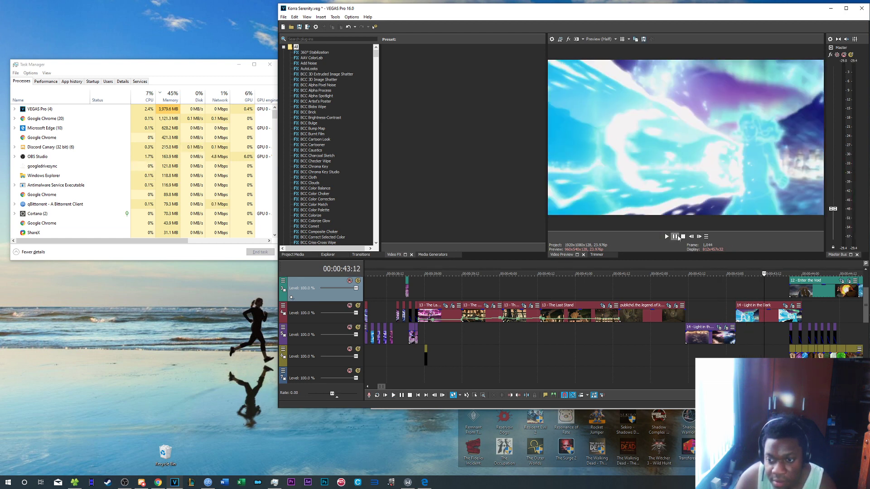
Open the source of the red track's 14 - Light in the Dark event in the Trimmer
click(763, 320)
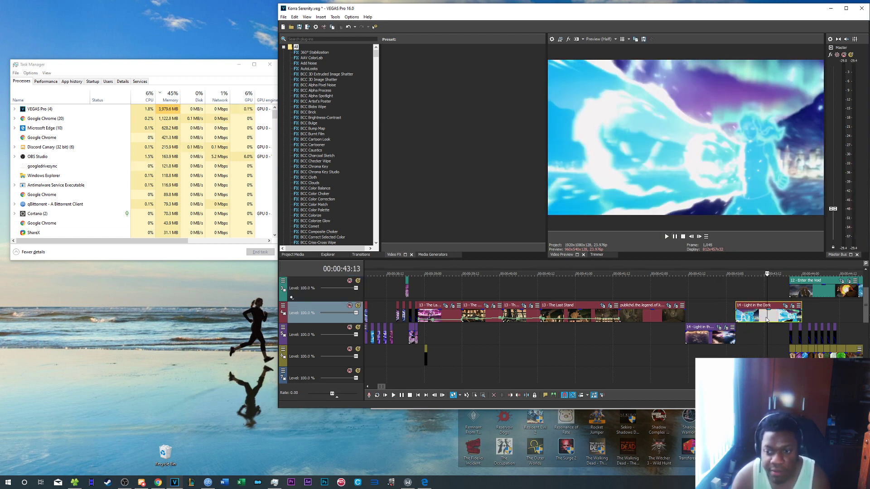
scroll(643, 322, down, 3)
scroll(642, 319, down, 3)
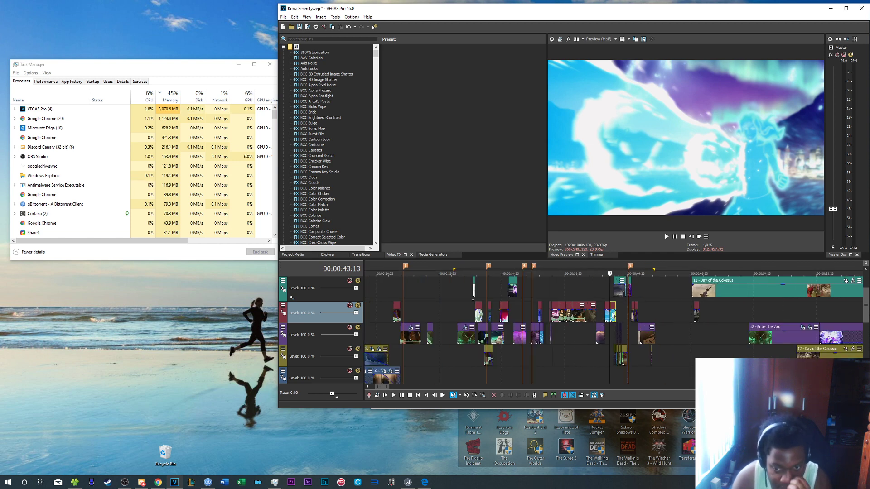
right_click(612, 315)
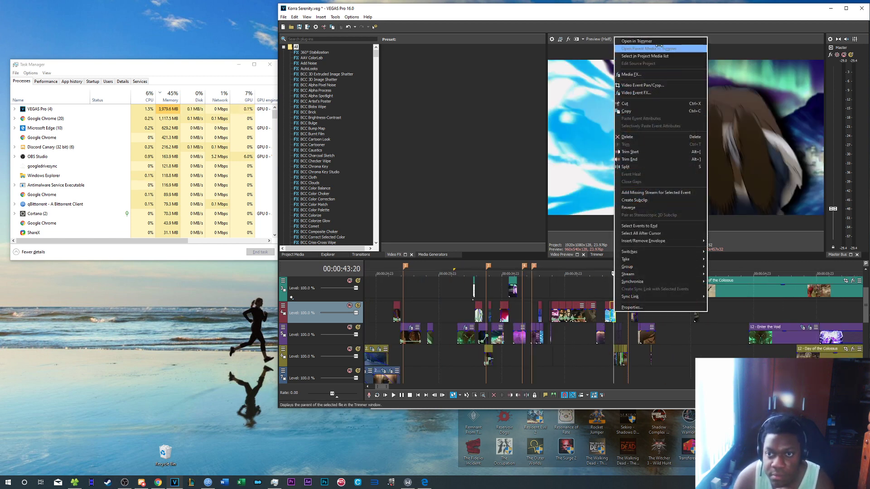
click(660, 47)
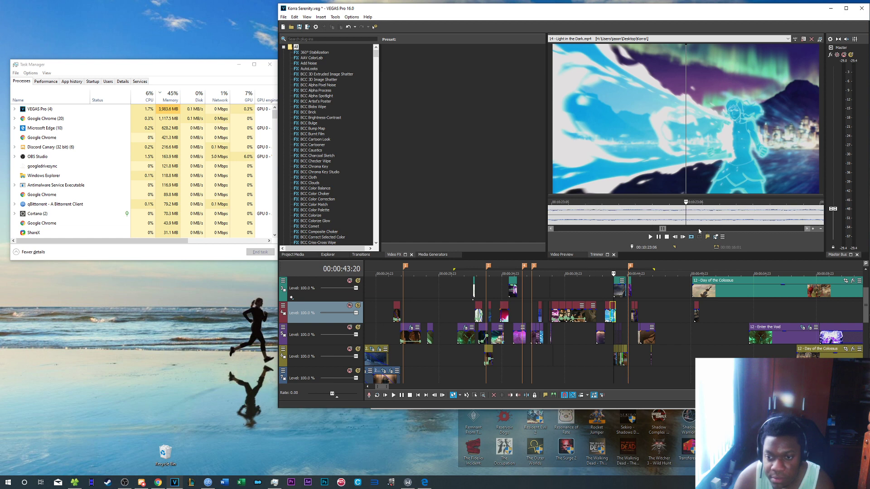
Skim the 14 - Light in the Dark source forward from 00:10:23 to about 00:10:46 for a new shot
scroll(748, 216, down, 5)
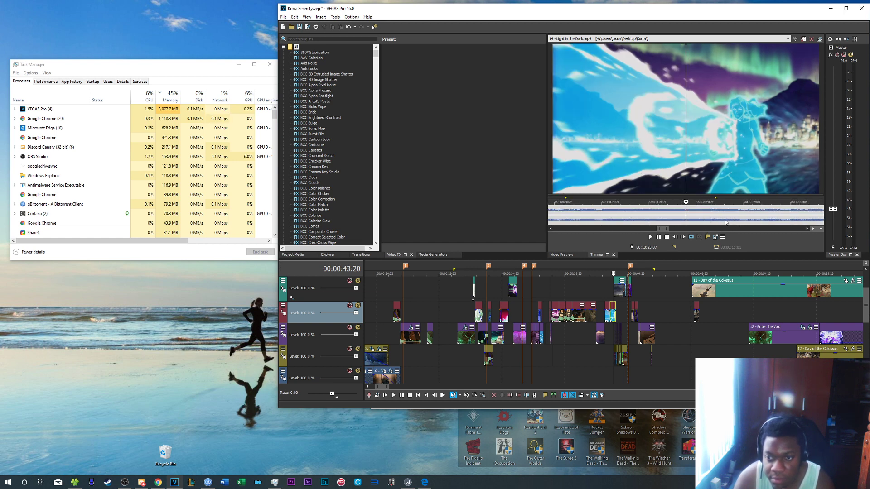
click(719, 217)
click(732, 217)
click(784, 217)
scroll(769, 218, down, 1)
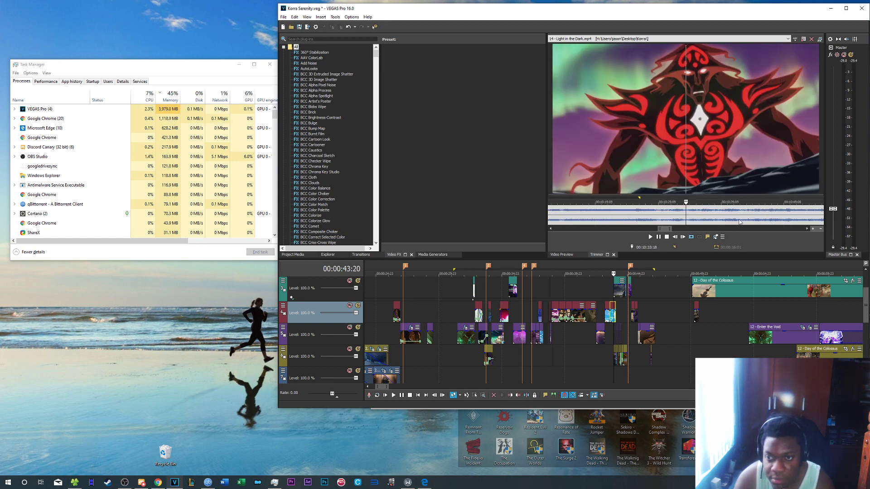
click(736, 213)
click(768, 214)
scroll(766, 215, down, 1)
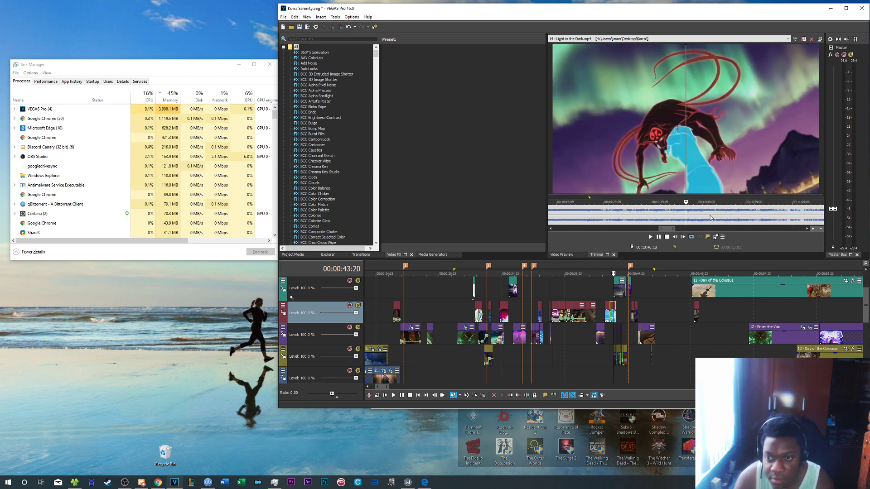
Play the source from 00:10:51:11 and locate the shot of the glowing blue figure leaping
click(708, 215)
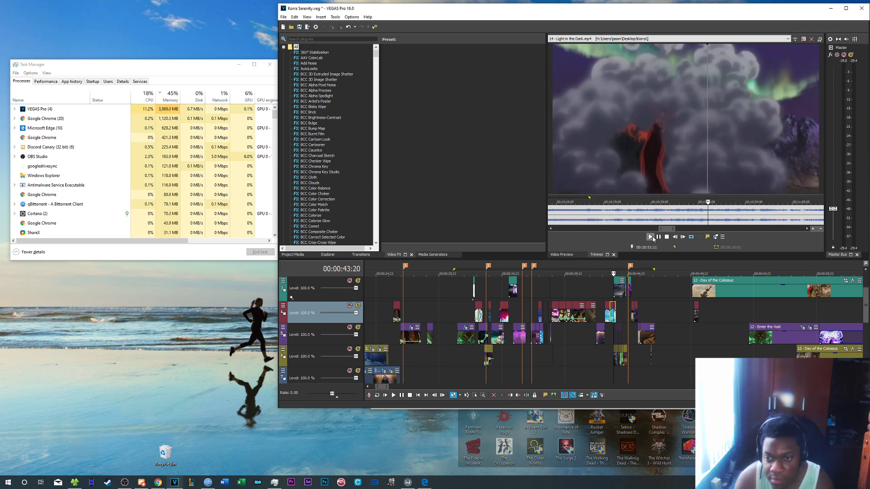
click(651, 237)
click(659, 237)
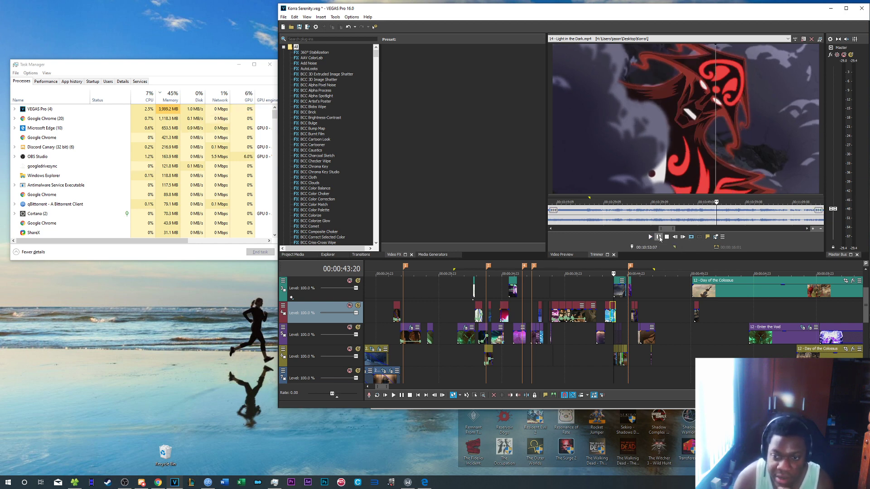
click(719, 217)
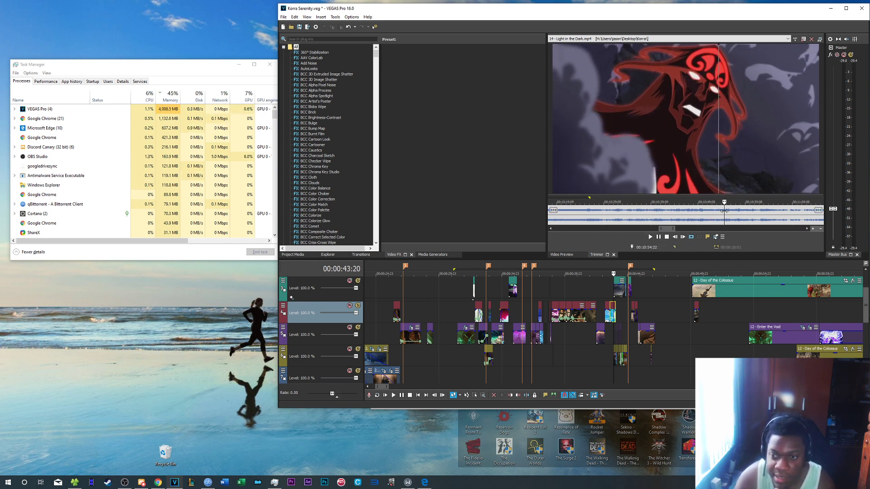
click(659, 237)
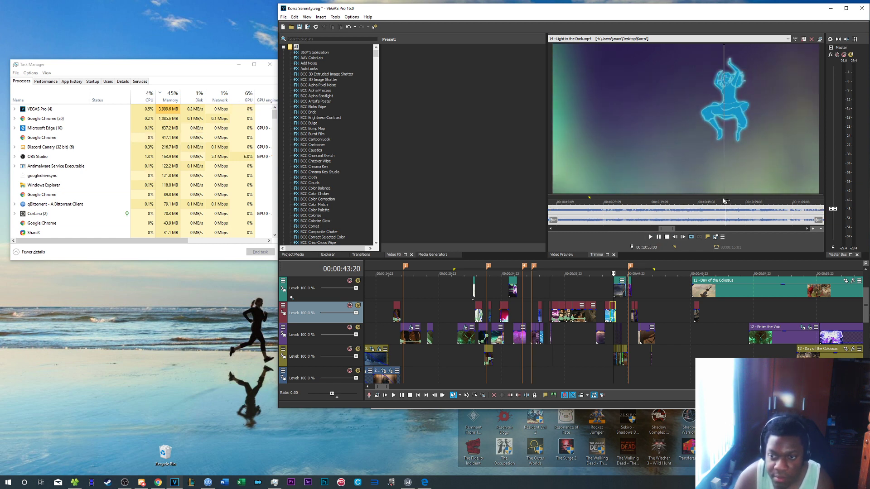
Mark the source range from 00:10:54:12 to 00:10:57:04 and add it to the timeline
drag(724, 199, 735, 198)
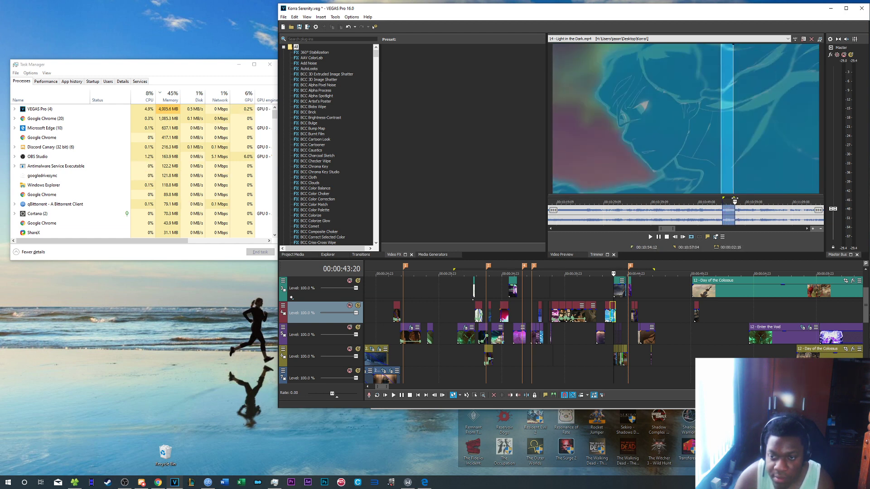
scroll(730, 212, up, 1)
right_click(675, 215)
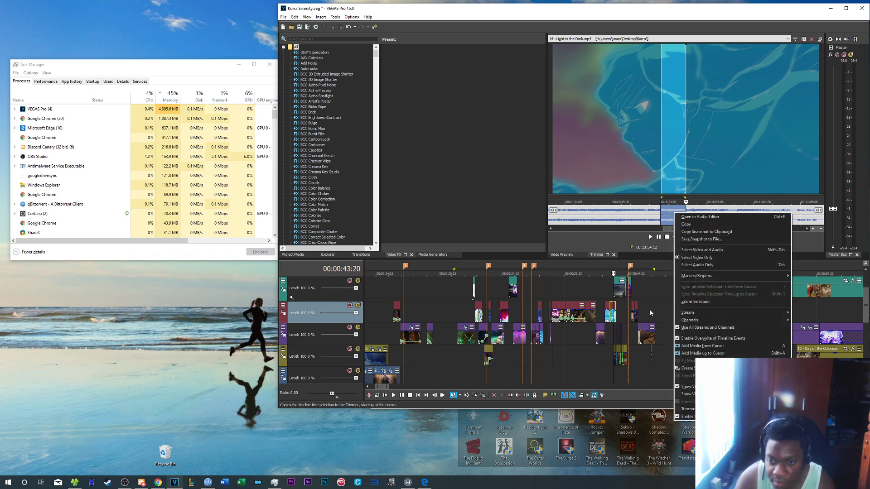
click(701, 251)
scroll(672, 319, down, 3)
key(a)
Move the new 14 - Light in the Dark event earlier on the red track, to start shortly before 00:00:46:21
click(587, 312)
scroll(580, 317, up, 3)
drag(712, 316, 581, 316)
scroll(584, 316, up, 1)
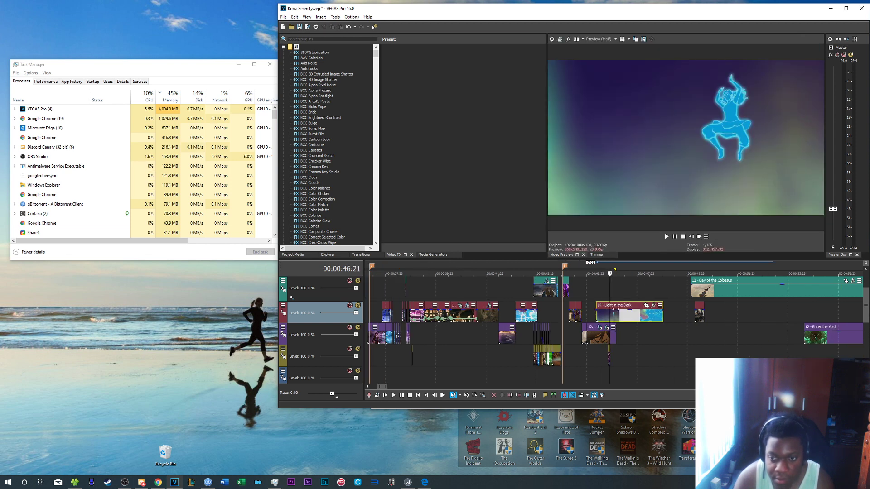
Split the new 14 - Light in the Dark event at 00:00:47:03 and remove the part before it
click(601, 318)
click(616, 315)
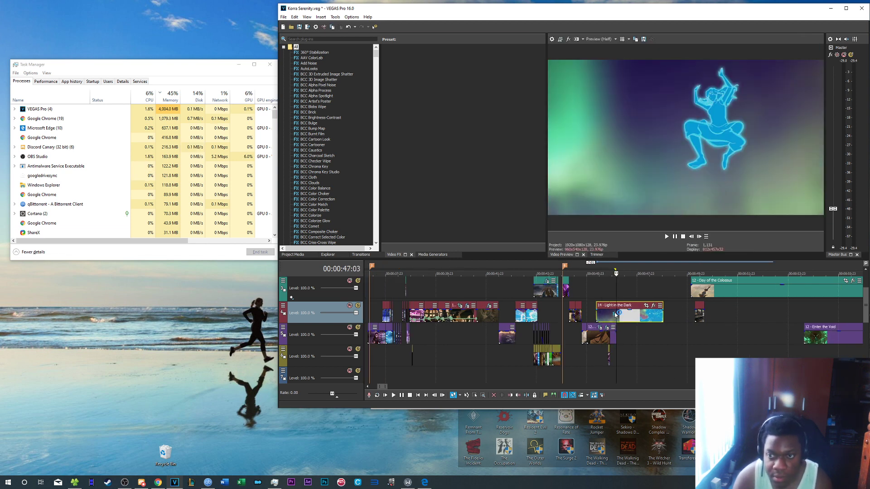
key(s)
Insert a velocity envelope on the trimmed 14 - Light in the Dark event
click(624, 313)
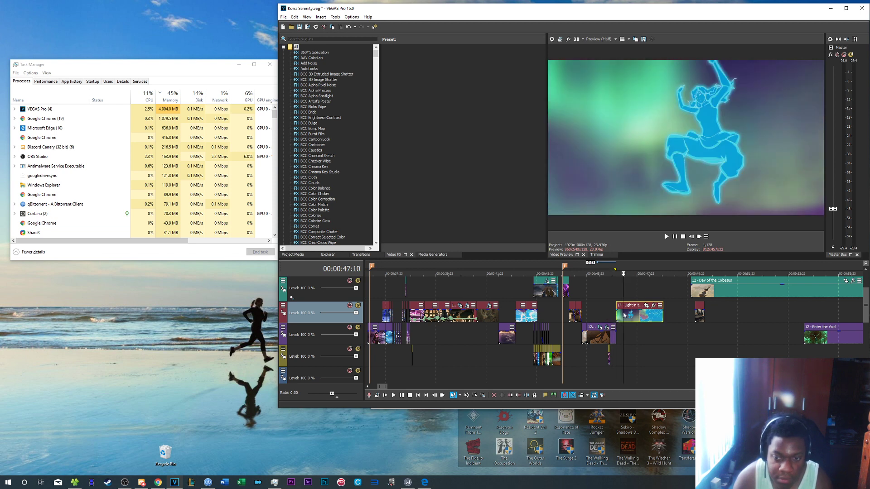
right_click(624, 313)
mouse_move(663, 241)
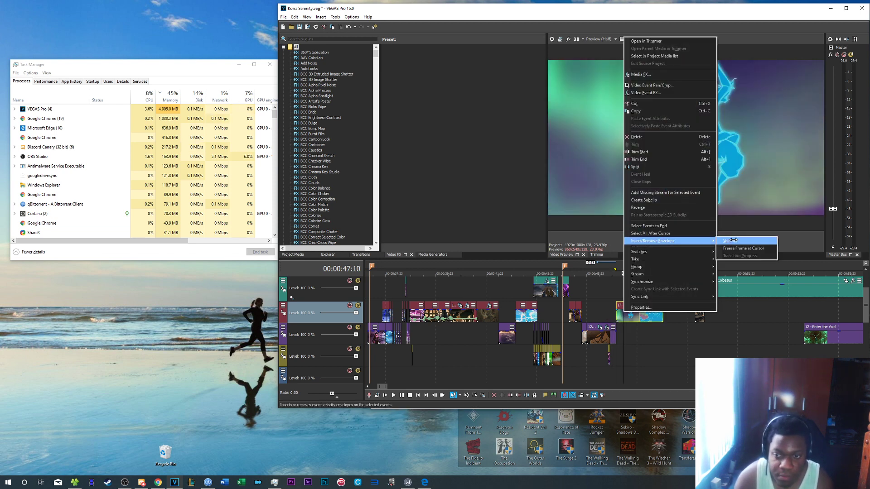
click(728, 241)
scroll(621, 321, up, 3)
Add velocity envelope points near 00:00:47:07 and 00:00:47:16 on the event and adjust the curve
click(601, 315)
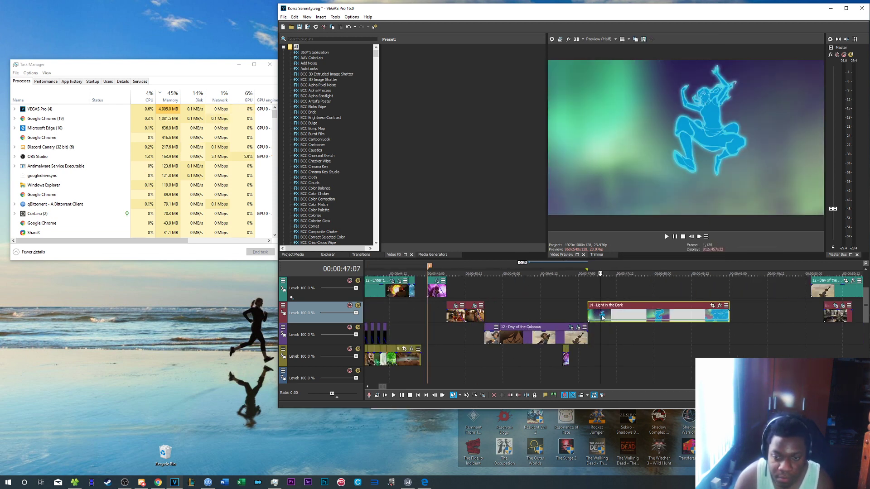
right_click(600, 320)
click(607, 325)
click(629, 322)
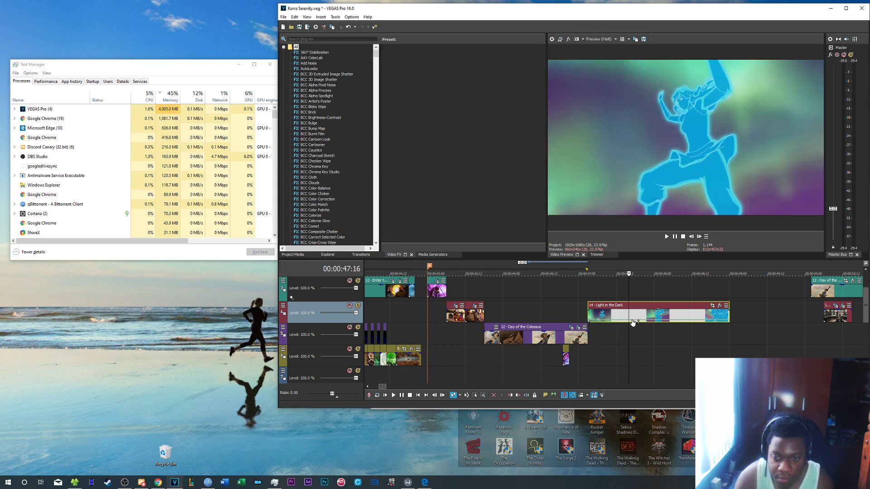
right_click(635, 322)
click(641, 325)
drag(634, 323, 686, 316)
Split the retimed 14 - Light in the Dark event and delete the leftover clip pieces
click(632, 312)
key(s)
click(641, 315)
key(Delete)
click(701, 313)
key(Delete)
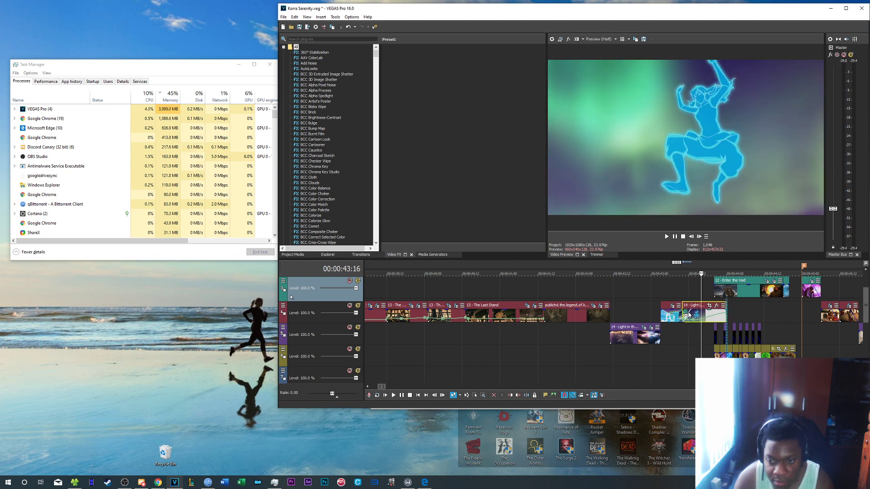
Play the edit from the end of the last 13 - The Last Stand clip, pause, and select the new Light in the Dark event
click(649, 301)
click(607, 300)
click(530, 290)
click(666, 237)
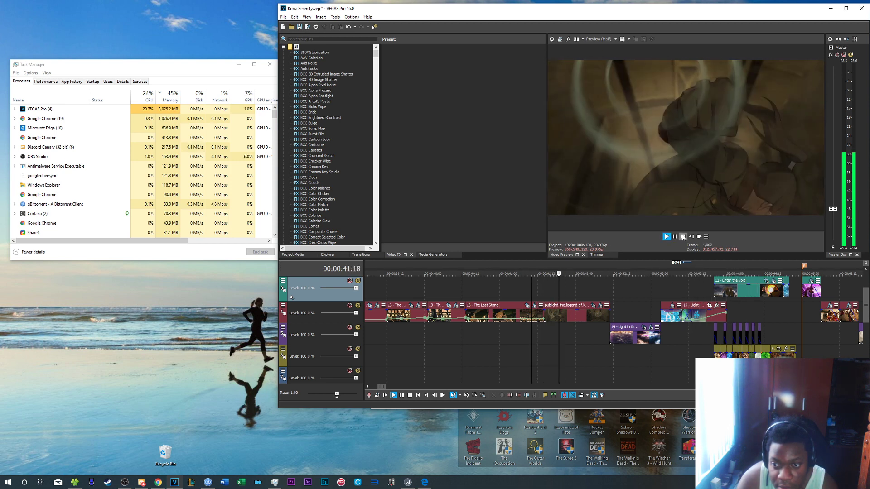
click(675, 237)
click(698, 314)
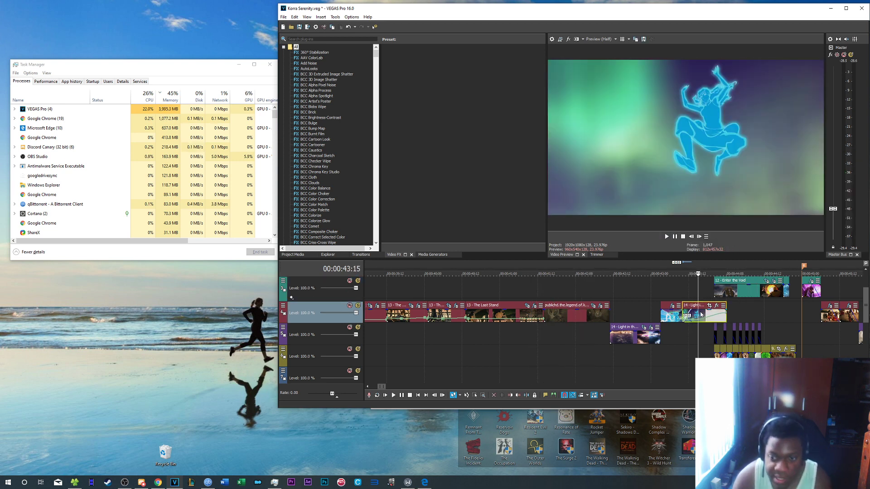
Cut away the part of the second Light in the Dark clip before 00:00:43:15 and slide the rest to end at 00:00:43:20
click(701, 314)
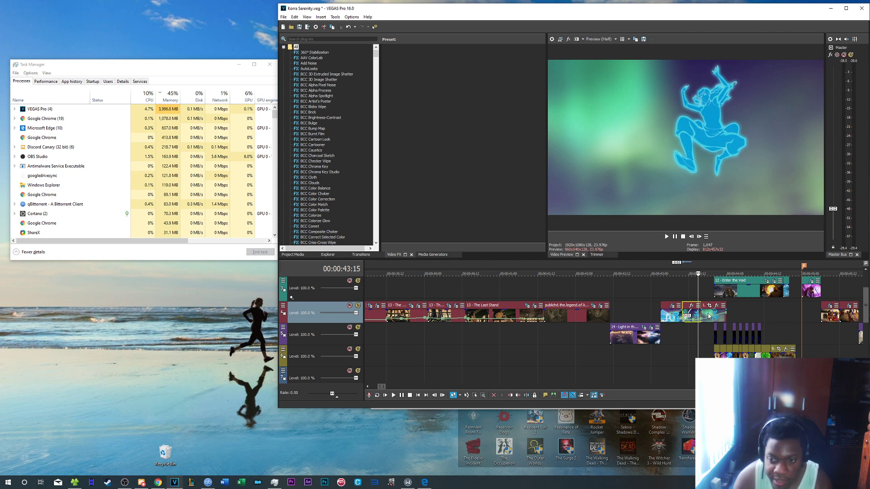
key(Delete)
mouse_move(711, 315)
mouse_down()
mouse_move(695, 315)
mouse_move(722, 317)
mouse_move(714, 317)
mouse_up()
click(714, 318)
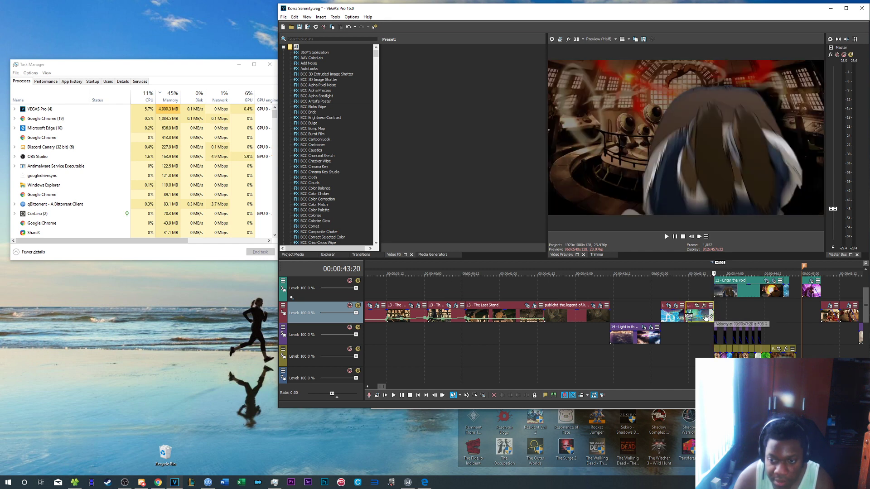
Check the shortened clip frame by frame and move it to the top video track above the first Light in the Dark clip
click(698, 315)
click(701, 237)
click(701, 236)
click(700, 236)
click(701, 237)
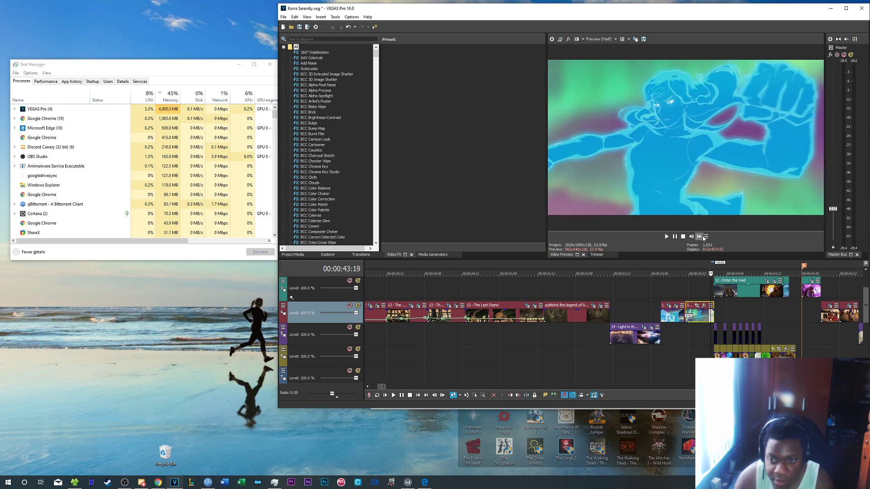
click(700, 237)
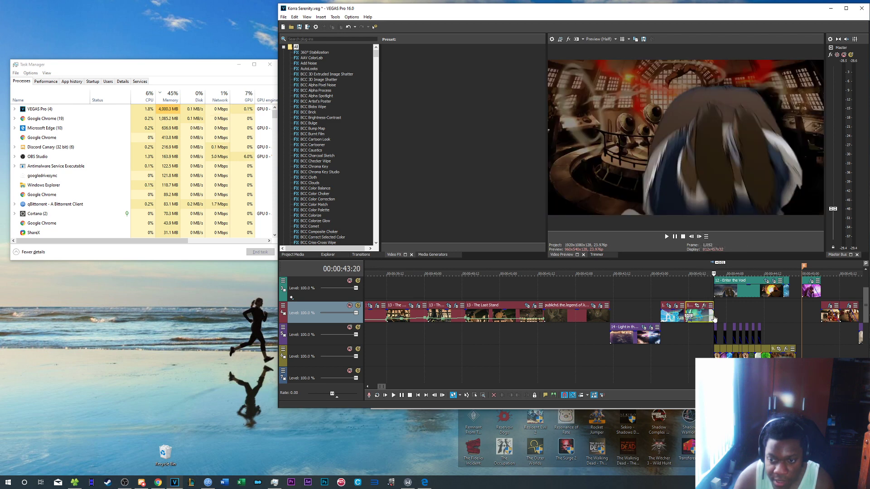
drag(714, 318, 664, 293)
click(664, 294)
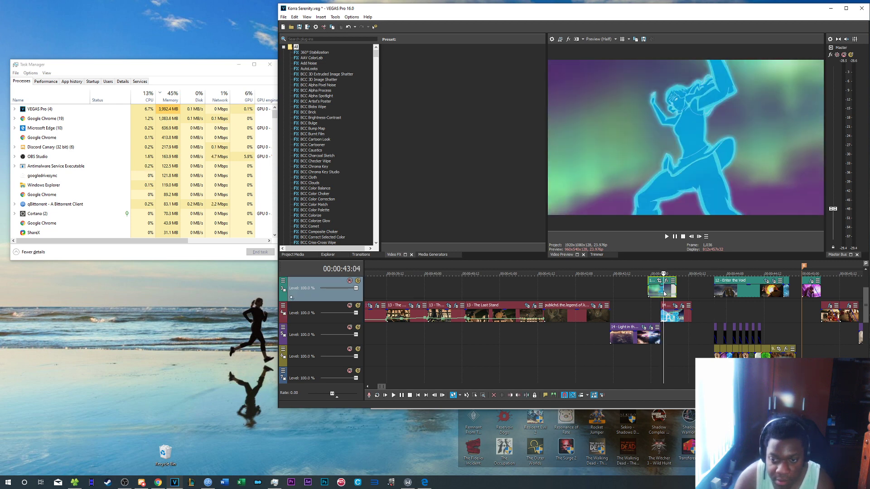
Remove the moved clip's velocity envelope and insert a fresh one
right_click(664, 294)
mouse_move(728, 218)
click(769, 216)
right_click(663, 285)
right_click(663, 291)
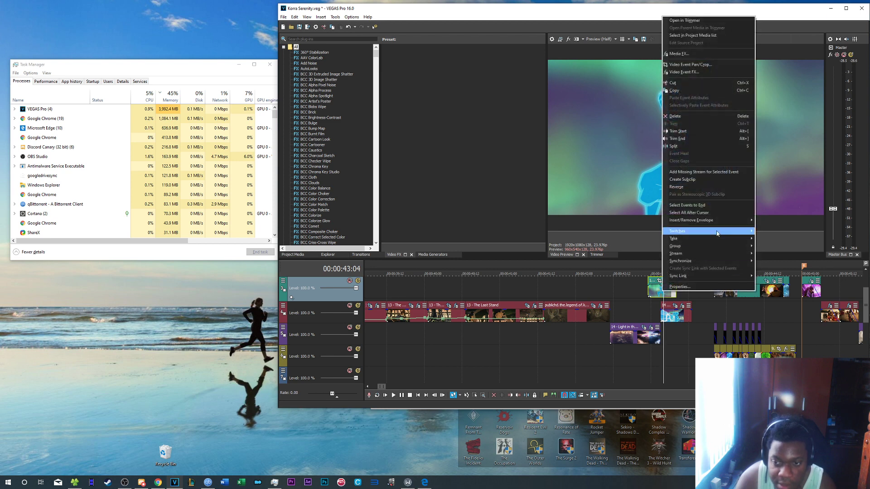
mouse_move(725, 221)
click(768, 221)
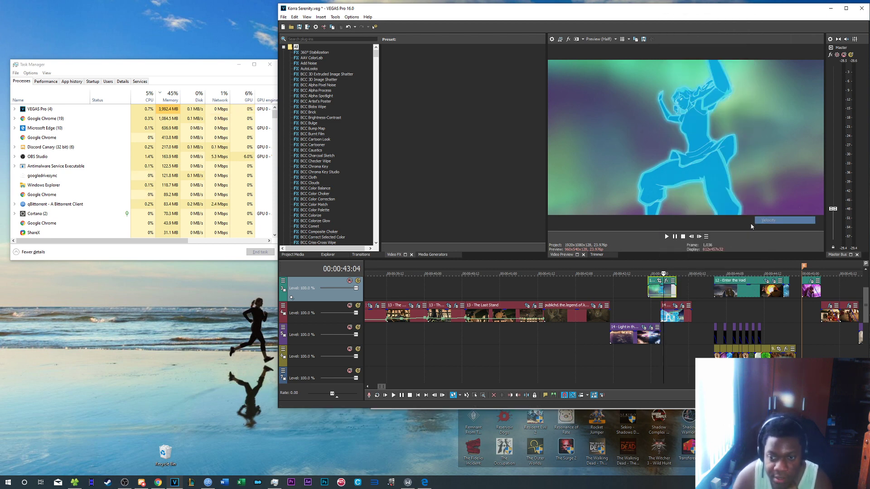
Adjust the clip's velocity envelope and move the clip back to the main track, overlapping the preceding clip's end
scroll(689, 313, up, 3)
right_click(610, 297)
click(618, 299)
drag(570, 296, 699, 315)
Examine the overlapping Light in the Dark clips frame by frame up to 00:00:43:19
click(652, 313)
click(700, 237)
click(700, 237)
click(701, 237)
click(700, 237)
click(700, 237)
click(701, 237)
click(701, 237)
click(700, 237)
click(700, 237)
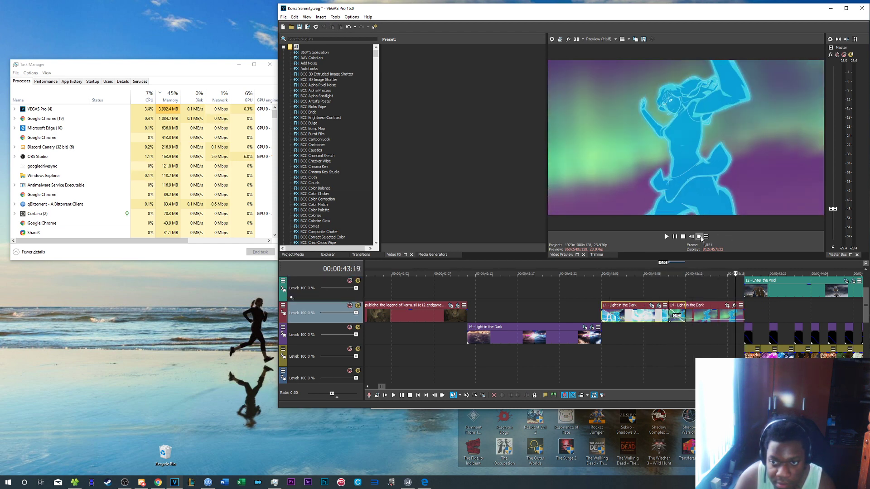
Return the clip to the top track with its edges retrimmed and pull its velocity envelope down at a point in its first third
drag(715, 314, 621, 290)
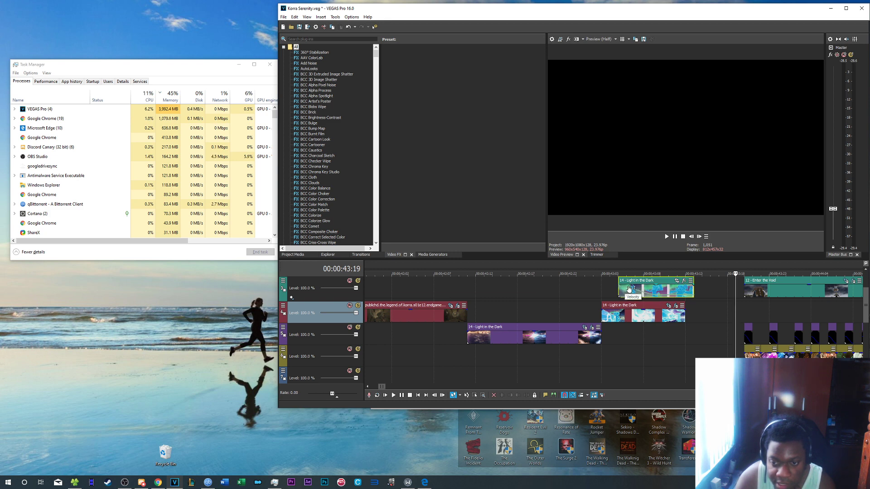
mouse_move(694, 289)
mouse_down()
mouse_move(725, 287)
mouse_move(654, 293)
mouse_move(685, 290)
mouse_up()
drag(567, 295, 578, 297)
Split the top-track clip at 00:00:43:08, delete the unwanted ending, and move its velocity point to 00:00:43:02
click(594, 294)
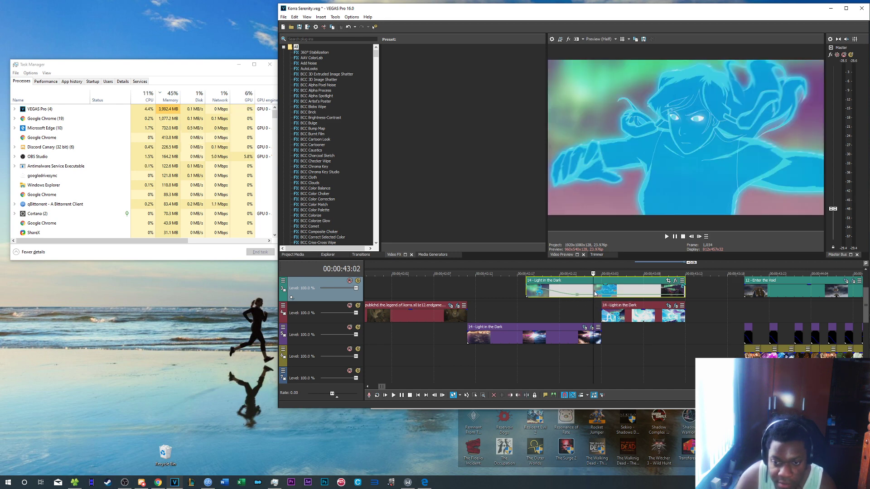
click(619, 290)
click(627, 289)
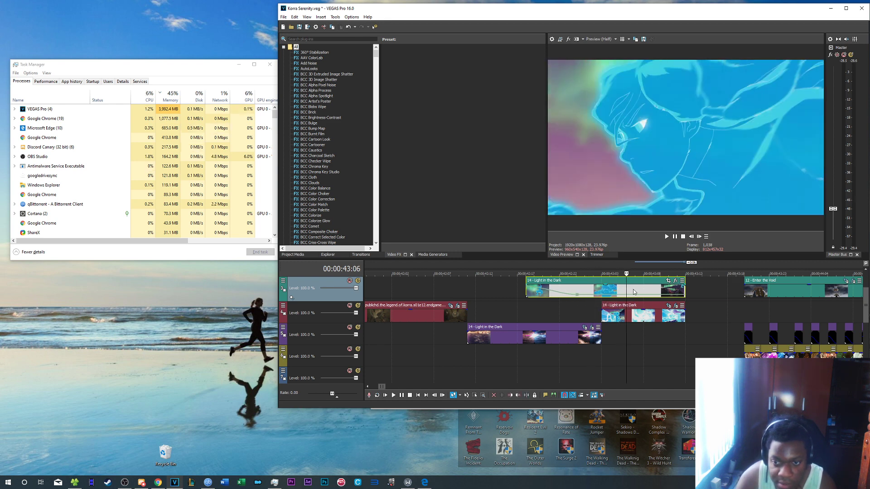
click(635, 289)
click(644, 289)
click(657, 289)
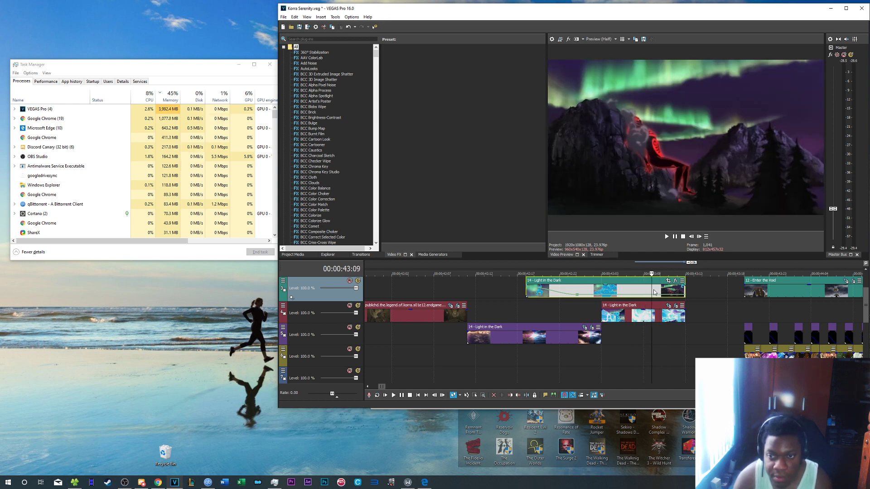
click(646, 292)
key(s)
click(660, 291)
key(Delete)
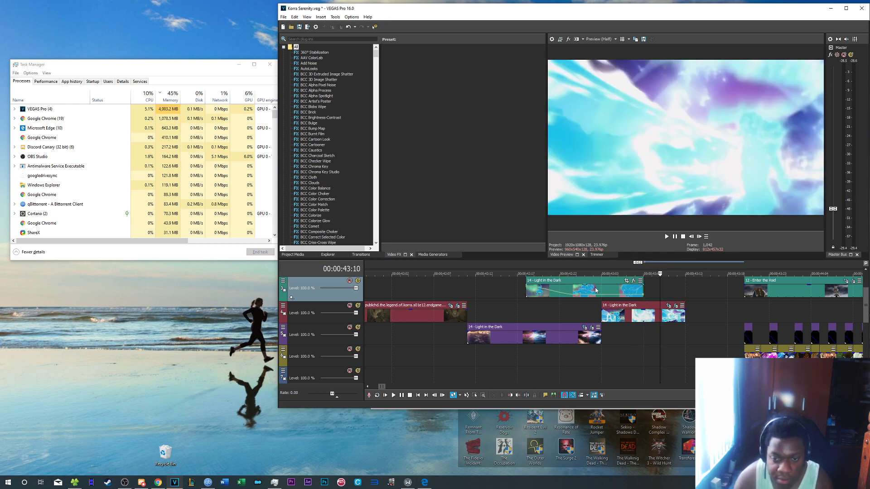
drag(579, 297, 597, 298)
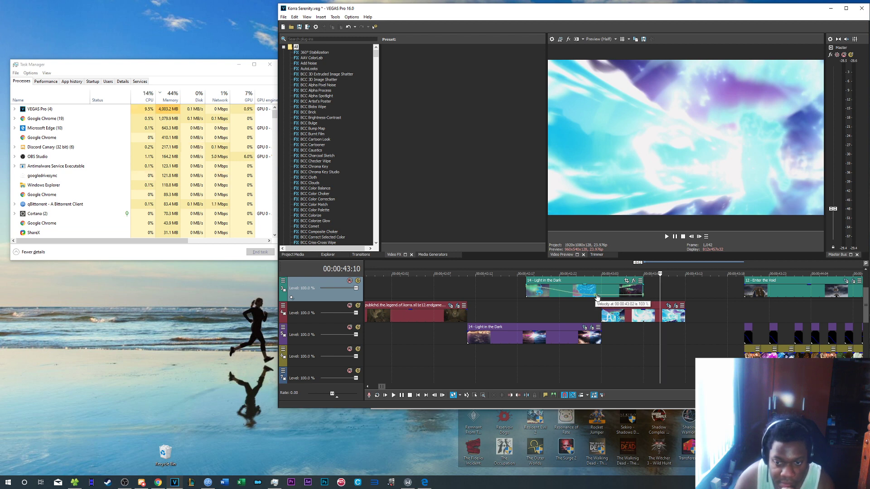
Try to split the top-track clip at 00:00:43:03 and undo the cut
click(609, 295)
key(Left)
key(s)
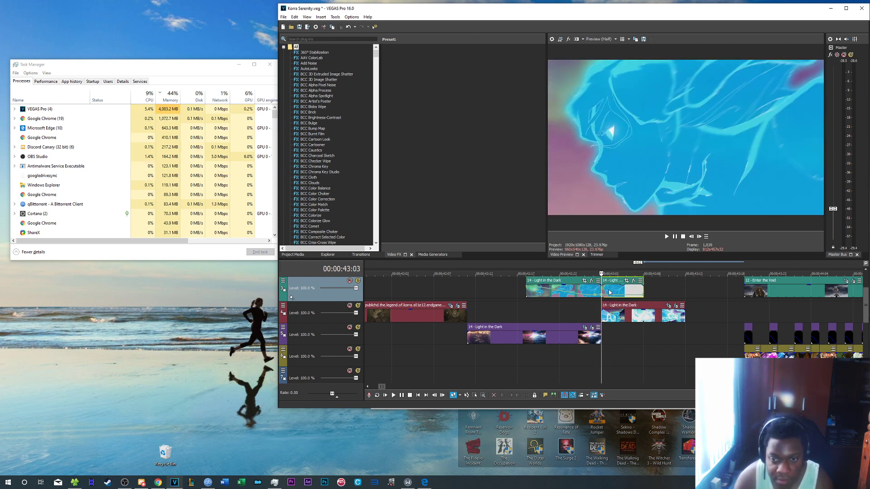
key(ctrl+z)
key(Right)
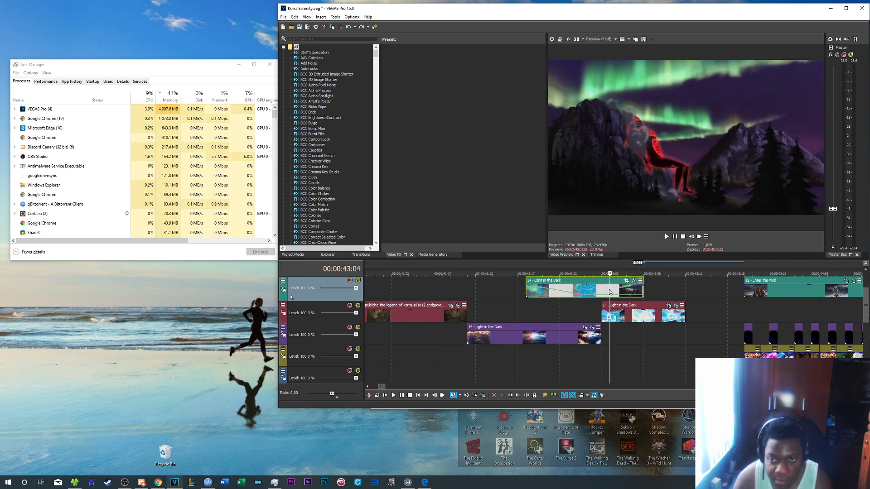
click(691, 237)
key(s)
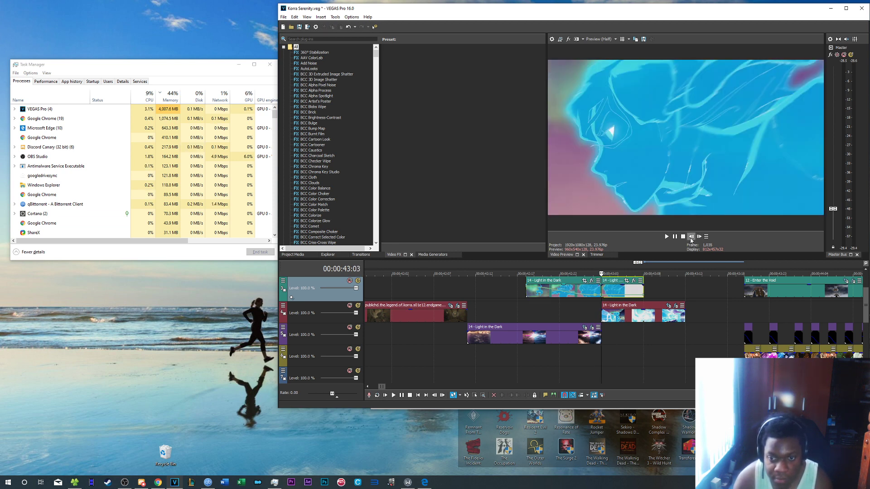
key(ctrl+z)
Cut the clip off after 00:00:43:04 and move it to the main track, overlapping the preceding clip and ending at Enter the Void
click(700, 237)
key(s)
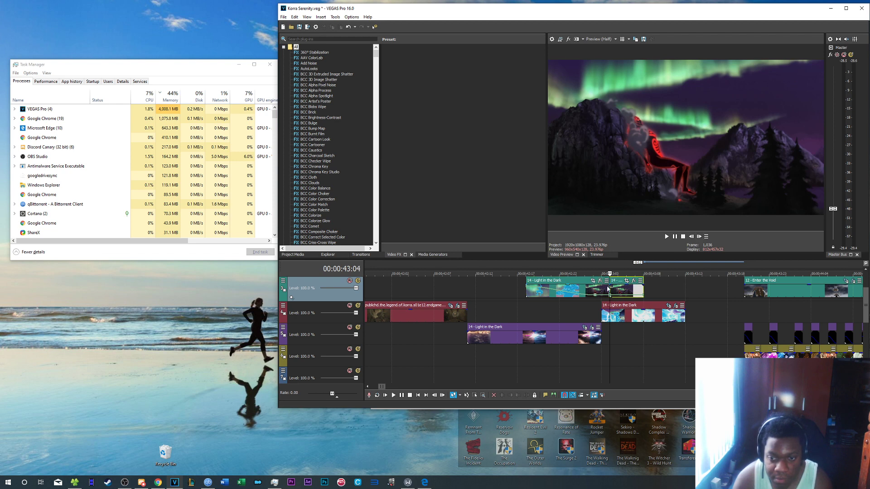
click(628, 288)
key(Delete)
drag(570, 291, 707, 312)
Crop the clip's opening frame in Event Pan/Crop to 879.8 × 494.9, centred on the figure at X 1,134.5, Y 291.1
right_click(720, 313)
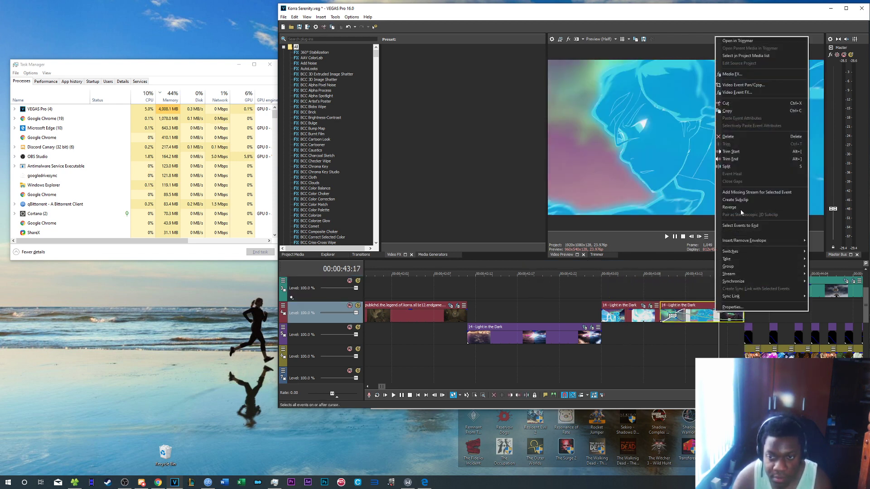
click(744, 84)
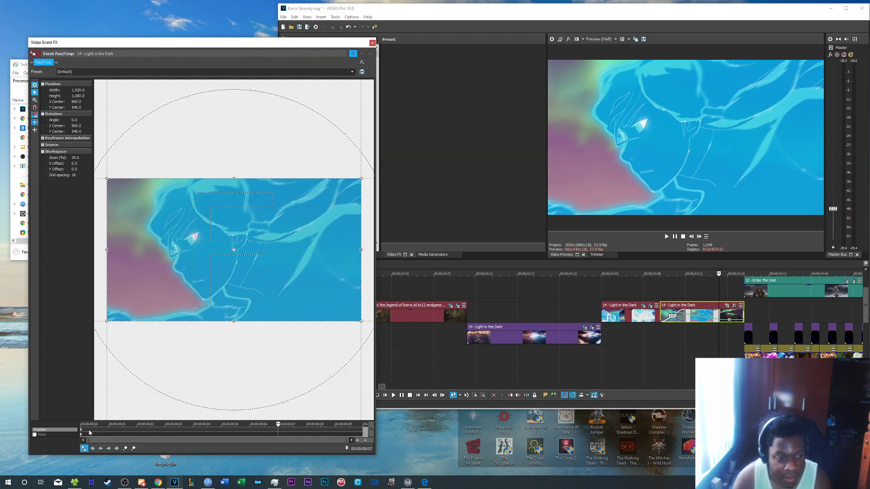
click(82, 432)
drag(361, 324, 292, 282)
drag(263, 254, 286, 221)
Play back the transition between the two Light in the Dark clips from several starting points
click(617, 319)
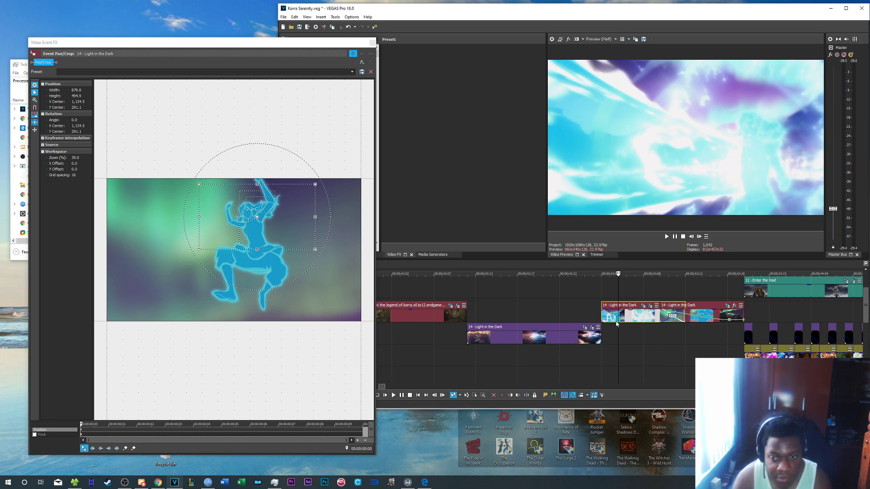
key(space)
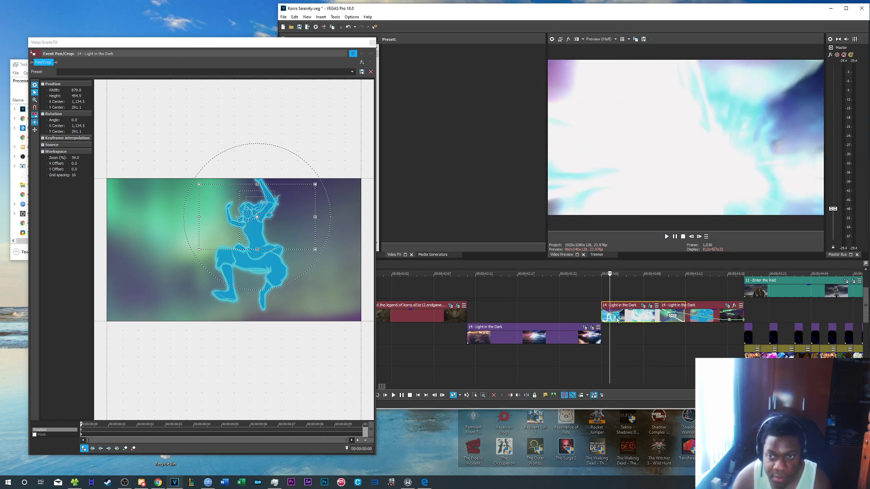
key(space)
key(space)
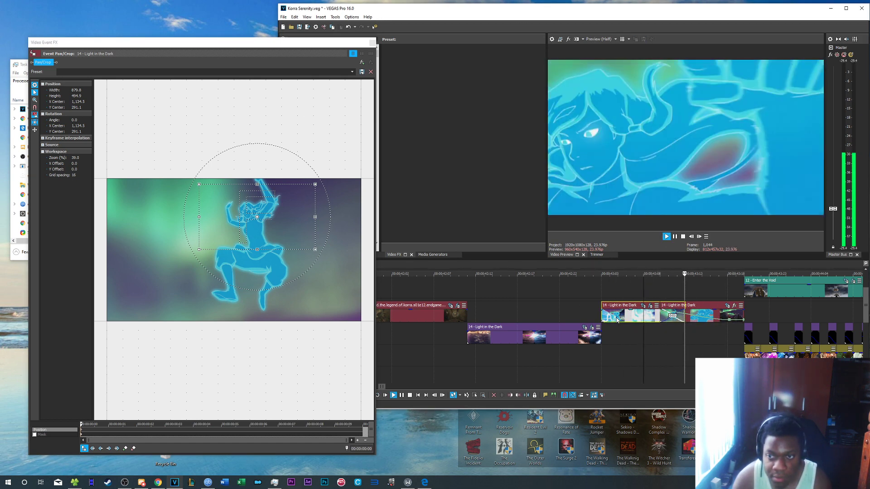
key(space)
key(space)
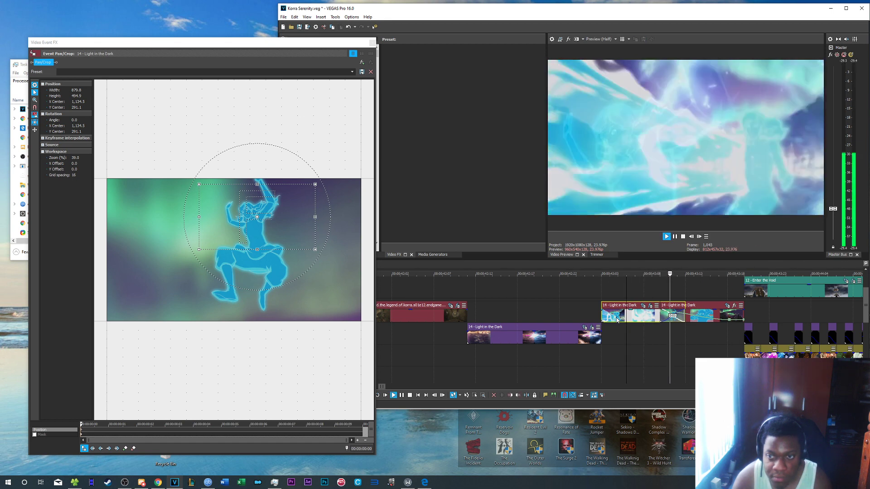
key(space)
key(j)
key(k)
key(space)
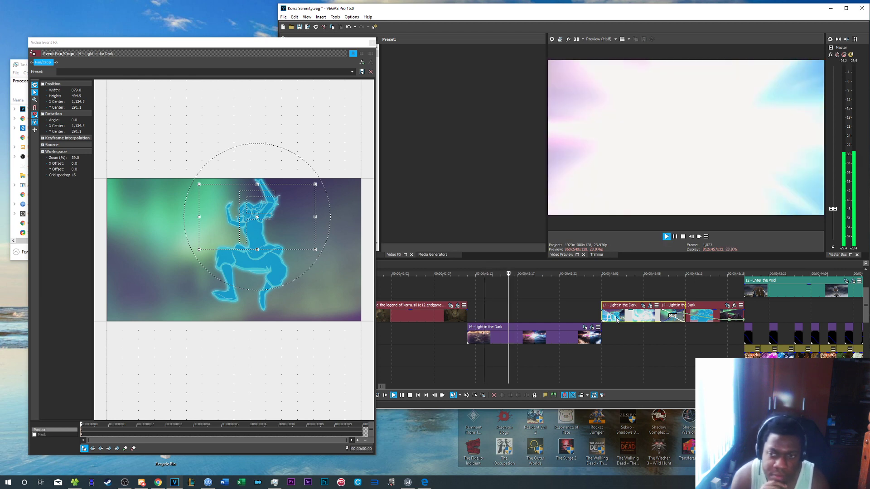
click(617, 320)
key(space)
key(space)
key(space)
Open Event Pan/Crop for the first Light in the Dark clip, keyframe frame 6, and zoom in on the figure at frame 9
right_click(648, 316)
click(651, 88)
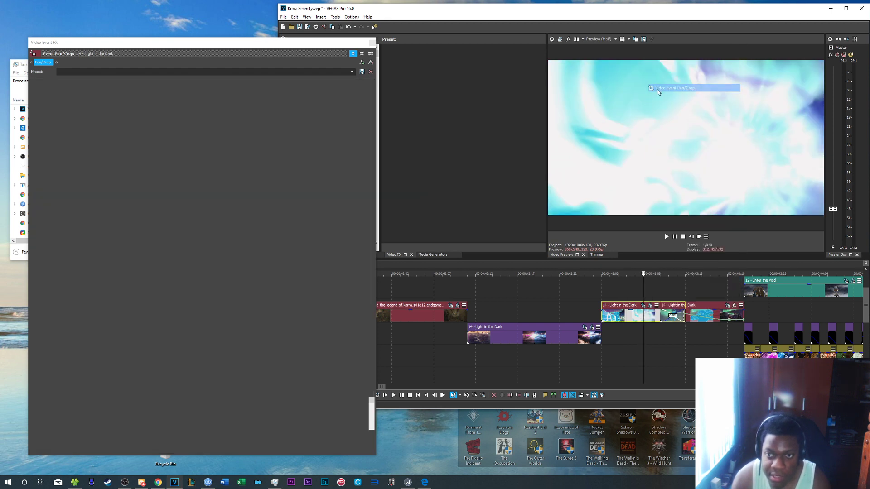
click(236, 434)
click(252, 430)
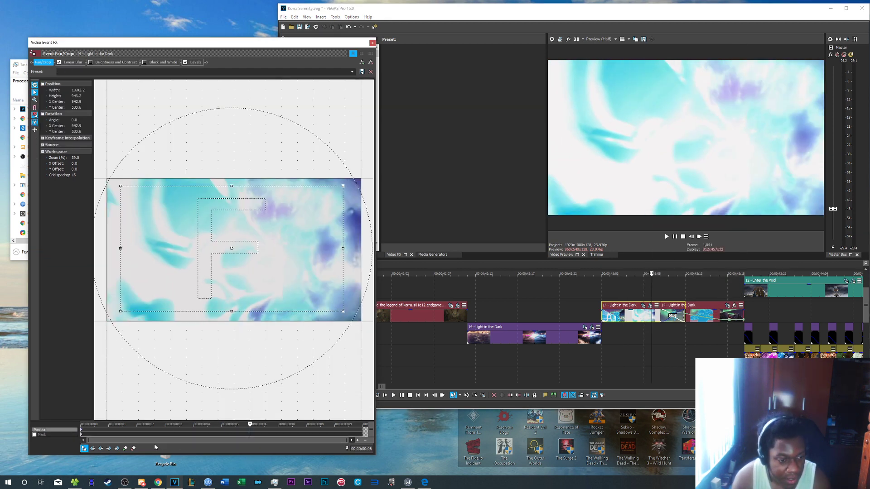
click(335, 431)
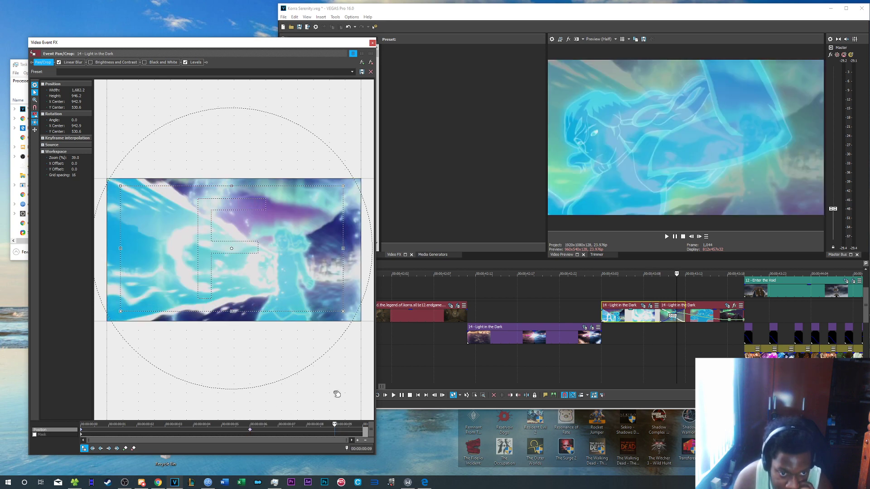
drag(340, 311, 345, 262)
Shift the crop at frame 7 to X 1,130.7, Y 501.3 and adjust the crop at frame 8 around the figure
click(278, 428)
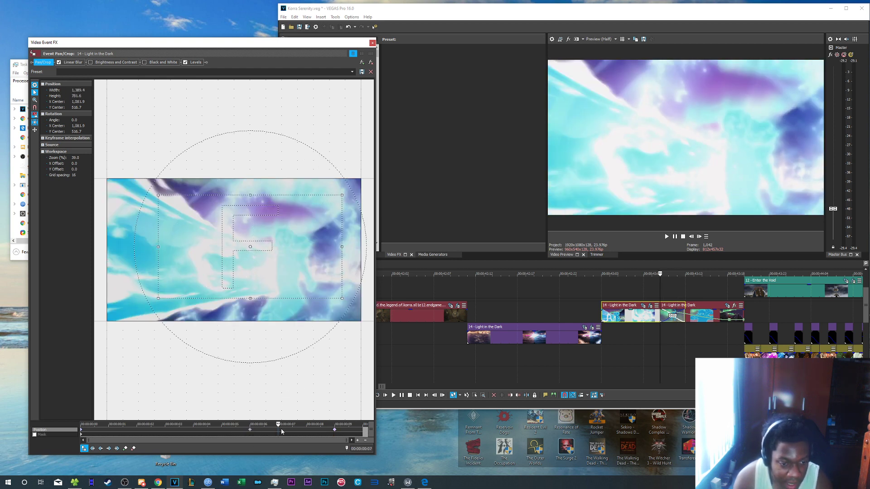
drag(276, 265, 282, 263)
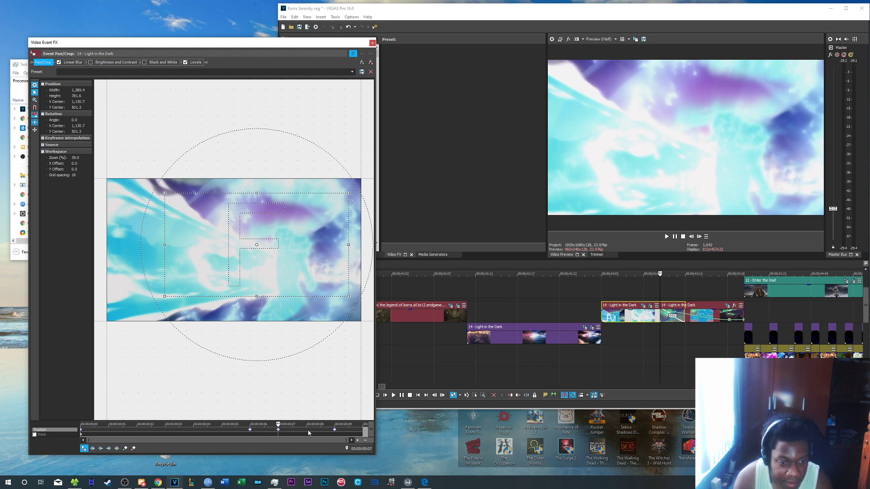
click(308, 433)
drag(342, 281, 329, 272)
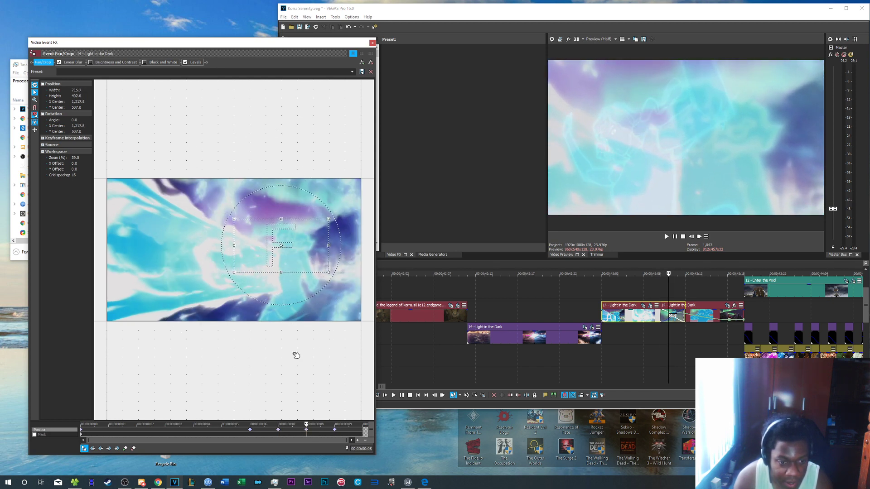
Tighten the frame 7 crop to 1,189.3 × 669.0, shift it towards the figure, and close the Pan/Crop window
click(278, 435)
click(279, 430)
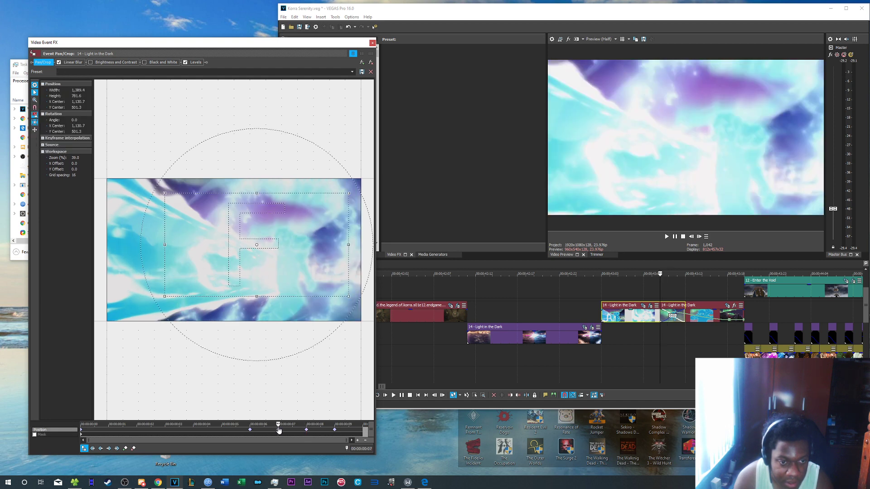
drag(349, 297, 335, 289)
drag(301, 257, 318, 262)
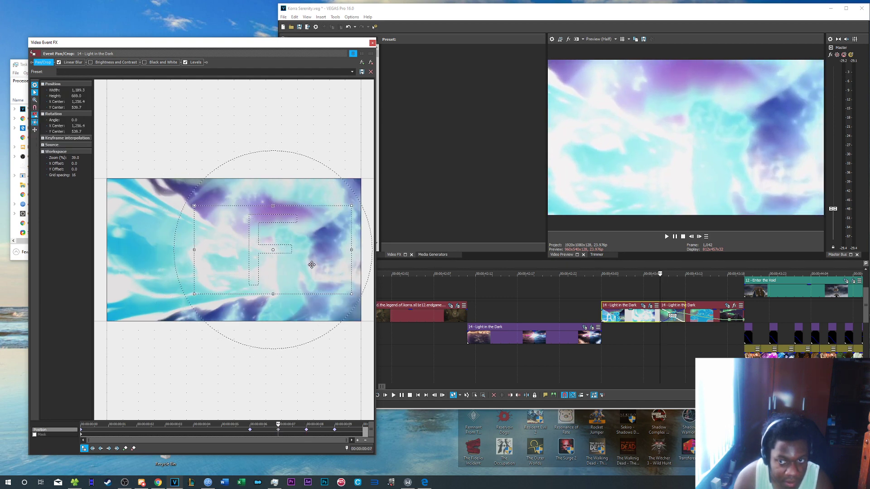
click(372, 43)
Play back the Light in the Dark transition repeatedly, starting from 00:00:42:20
click(542, 295)
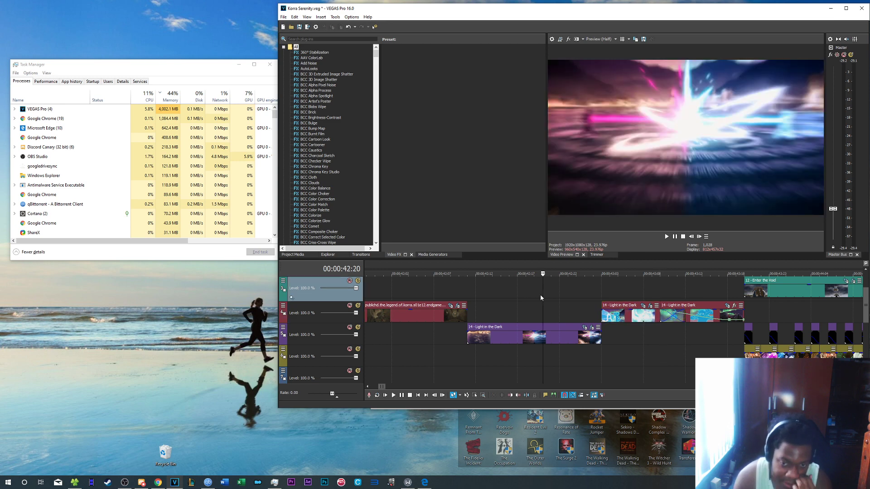
click(665, 236)
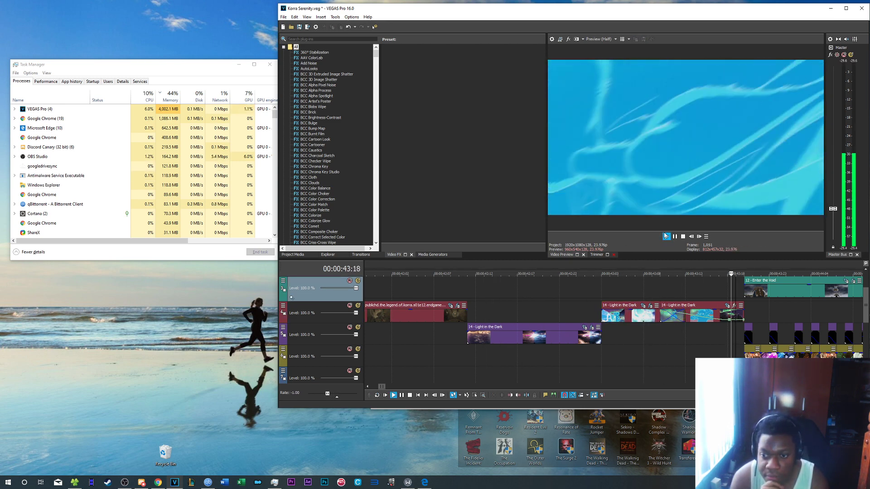
key(space)
click(665, 236)
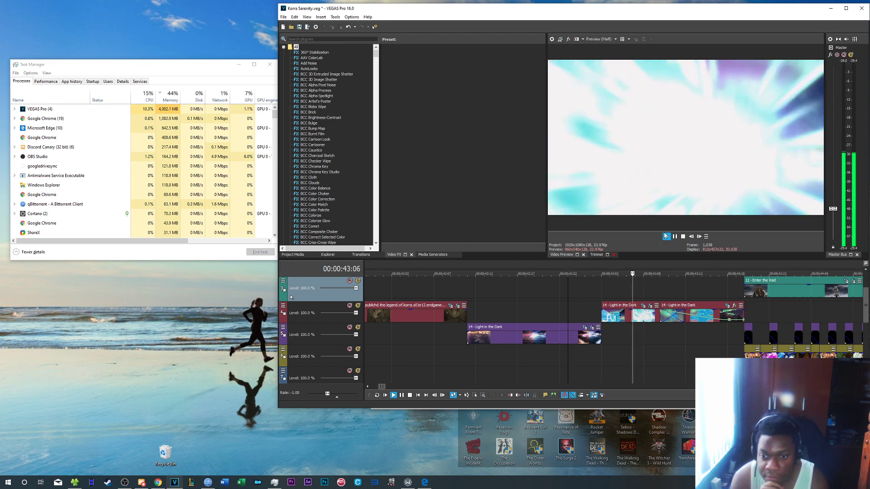
Extend the start of the first Light in the Dark clip on the red track back to 00:00:43:01 and check its Pan/Crop framing
mouse_move(602, 309)
mouse_down()
mouse_move(583, 307)
mouse_move(614, 311)
mouse_up()
key(Left)
right_click(623, 314)
click(646, 87)
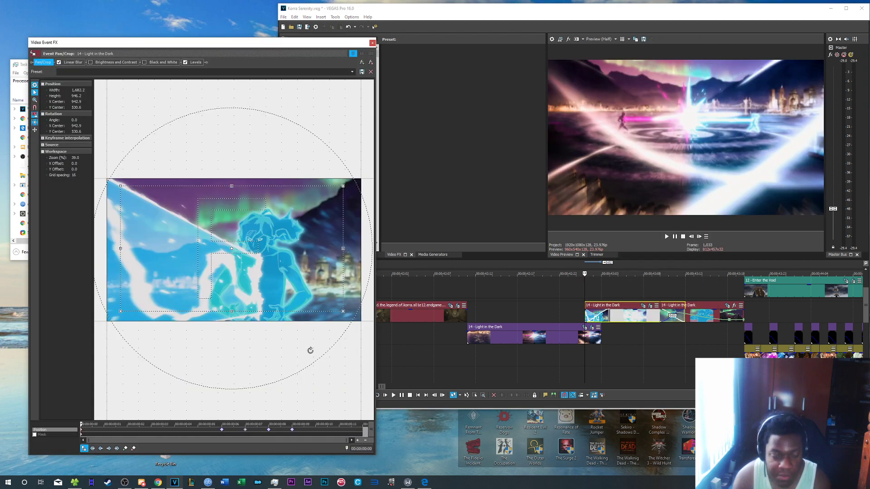
click(219, 429)
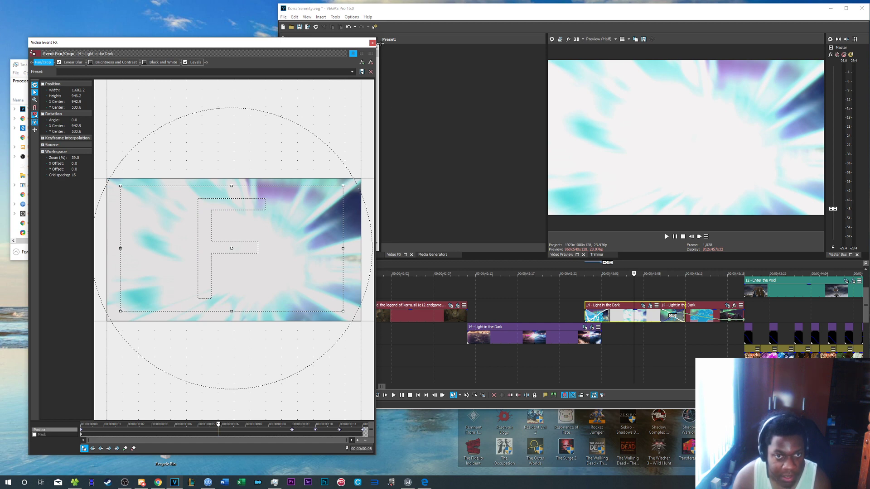
click(372, 43)
Examine the footage frame by frame from the first red-track Light in the Dark clip back into the end of the Korra endgame clip
click(543, 298)
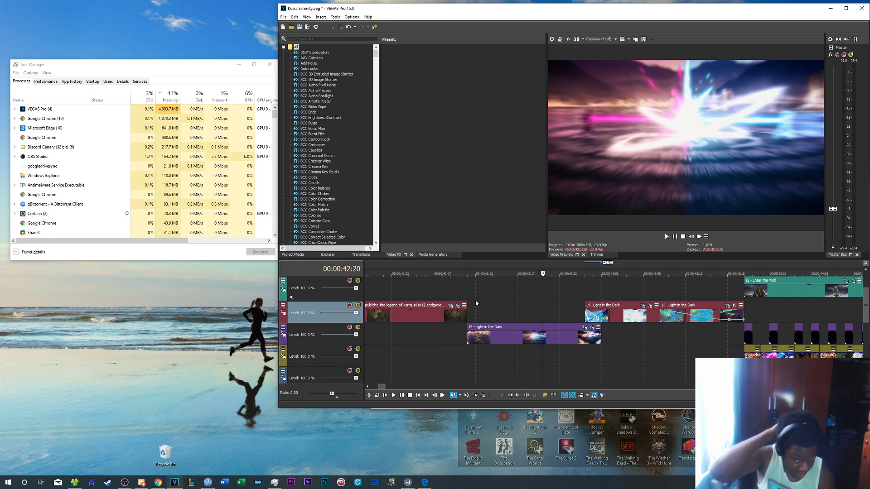
click(585, 284)
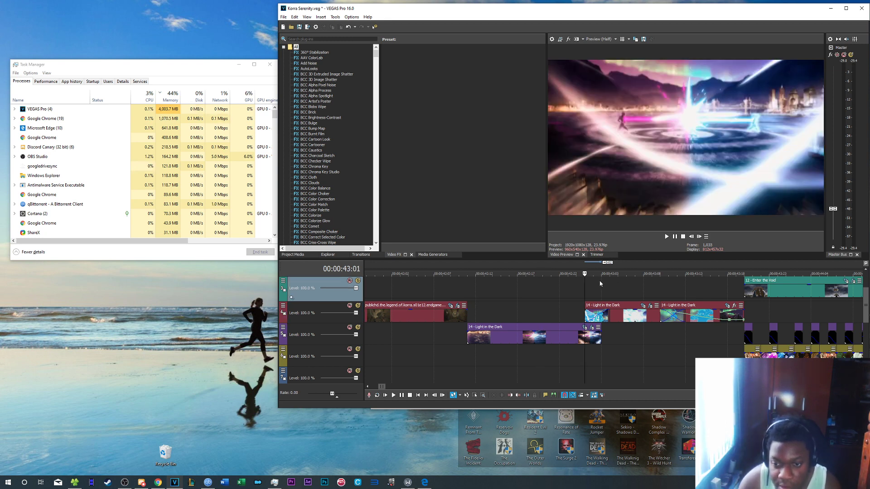
click(605, 283)
key(Left)
key(Left)
key(Left)
key(Left)
key(Left)
key(Left)
key(Left)
key(Left)
key(Left)
key(Left)
key(Left)
key(Left)
key(Left)
key(Left)
key(Left)
key(Left)
key(Left)
key(Left)
key(Left)
key(Left)
key(Right)
key(Right)
key(Right)
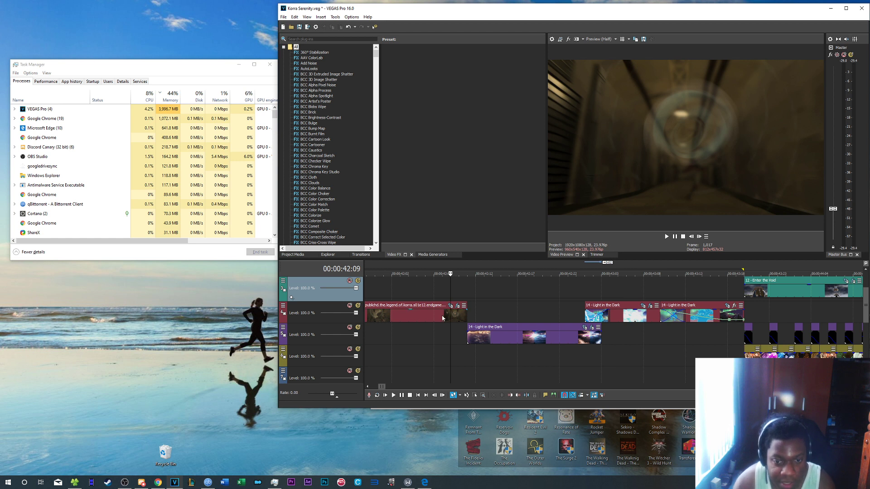
Split the Korra endgame clip at 00:00:42:07
click(443, 318)
click(437, 316)
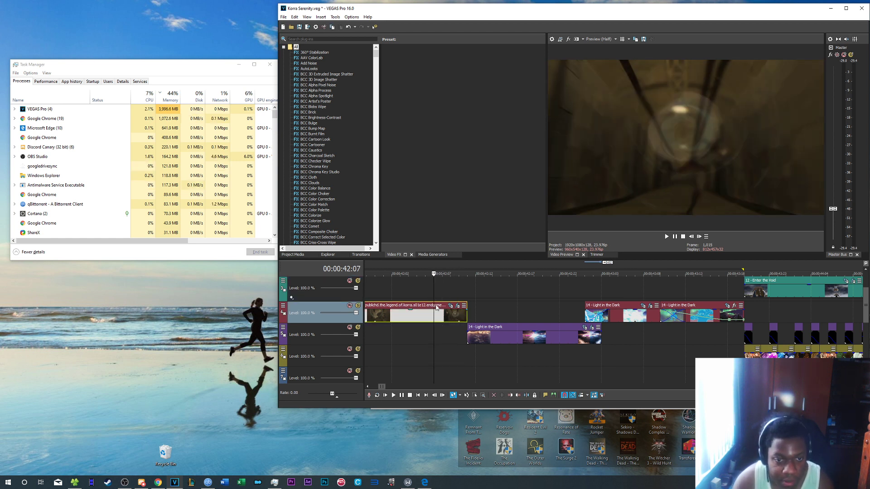
key(s)
Search the video effects for "magic" and apply Magic Bullet Looks to the short split-off end of the Korra endgame clip
click(333, 39)
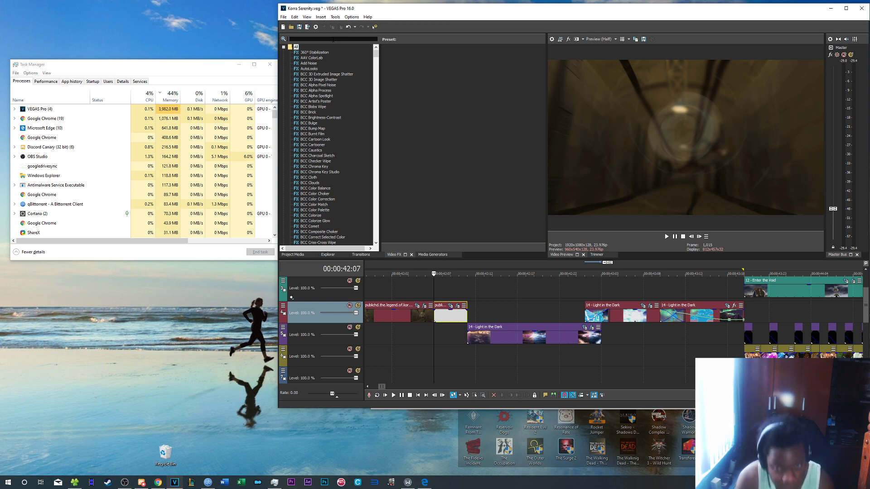
text(m)
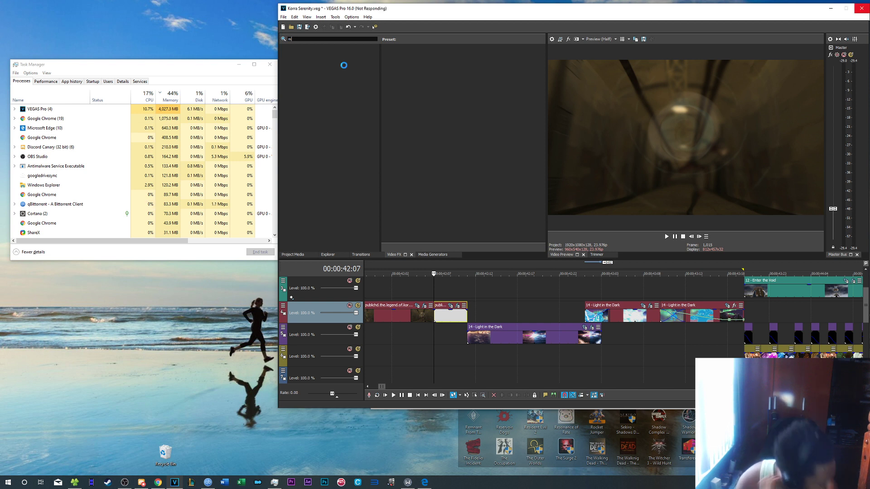
text(agi)
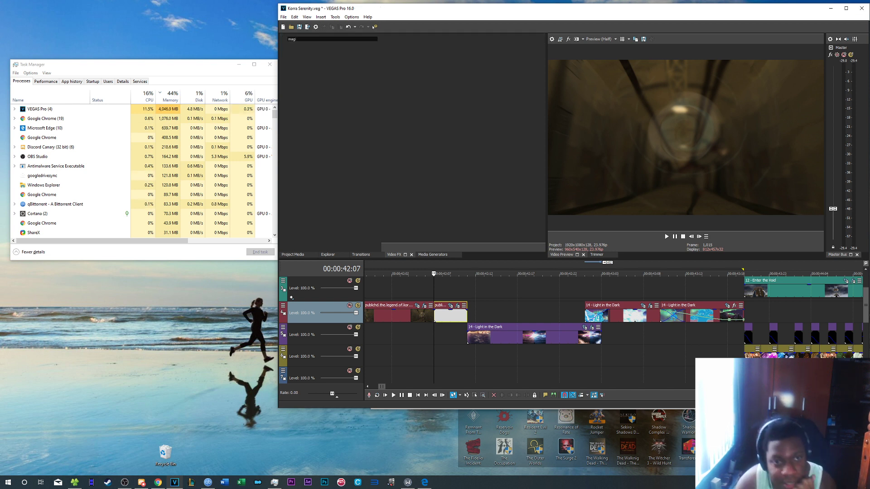
text(c)
click(325, 58)
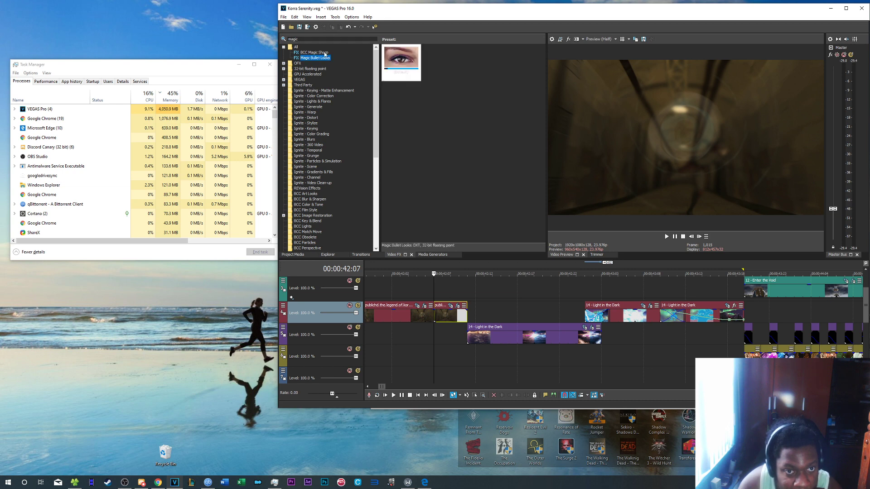
drag(401, 59, 463, 321)
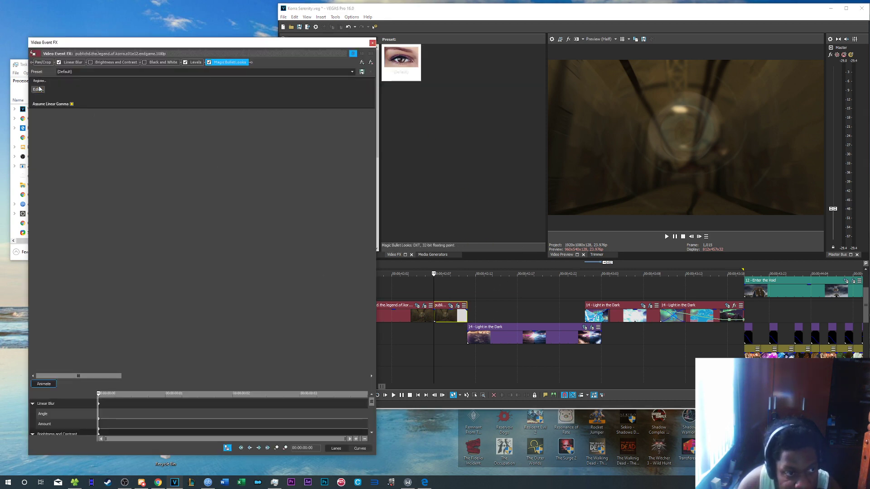
Load the Action look in the Magic Bullet Looks editor and shift the Colorista 3-Way highlights to R 0.862, G 0.629, B 1.081
click(38, 89)
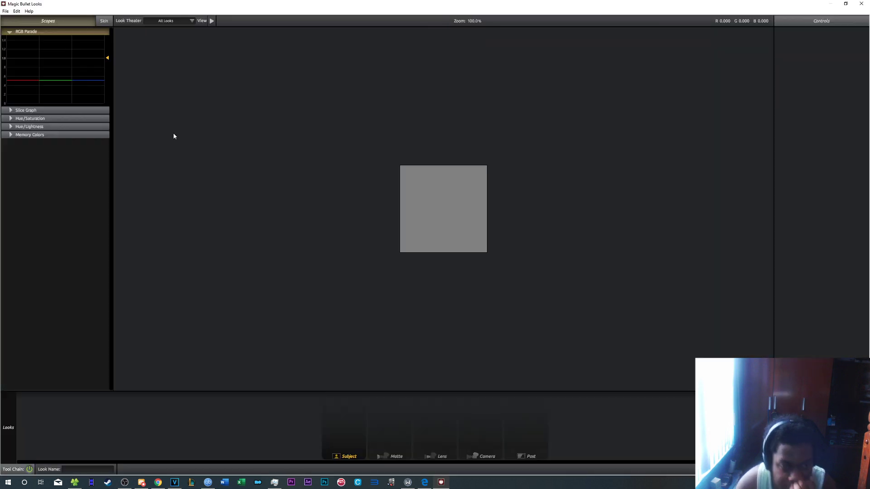
mouse_move(6, 426)
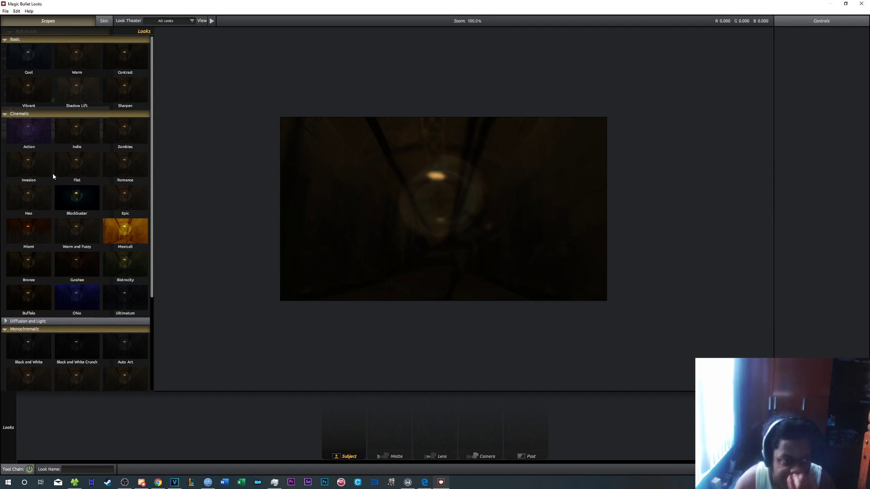
click(48, 135)
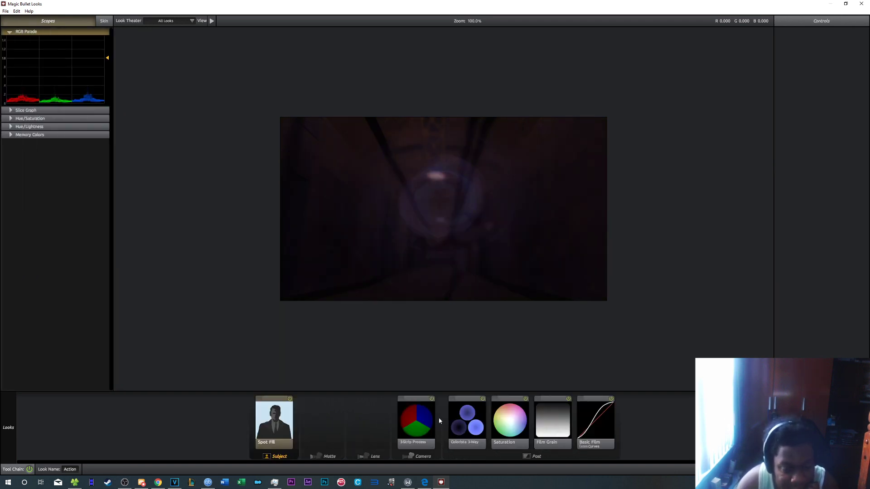
click(470, 429)
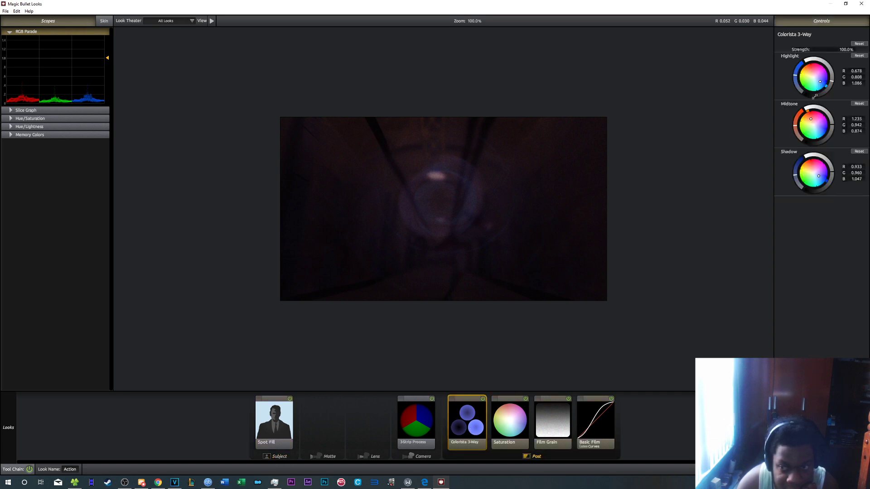
drag(820, 81, 821, 80)
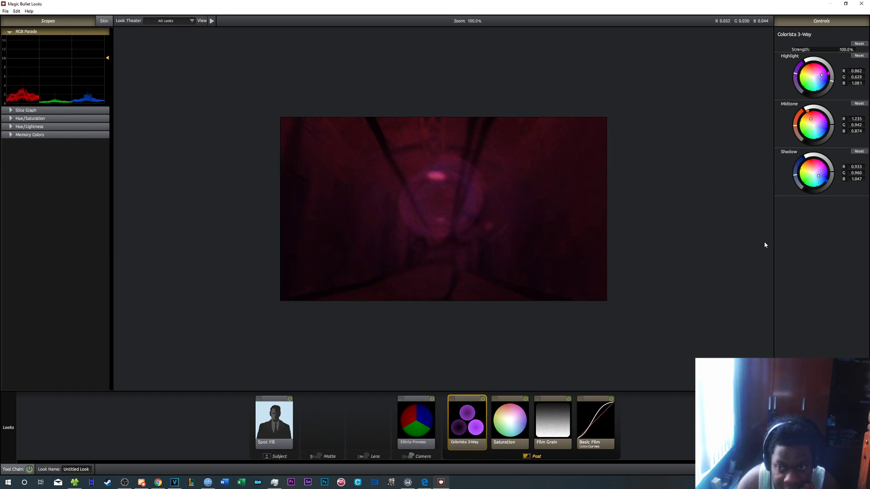
Set the Film Grain amount to 0.0% and disable Film Grain, then toggle Basic Film off and on to compare
click(556, 427)
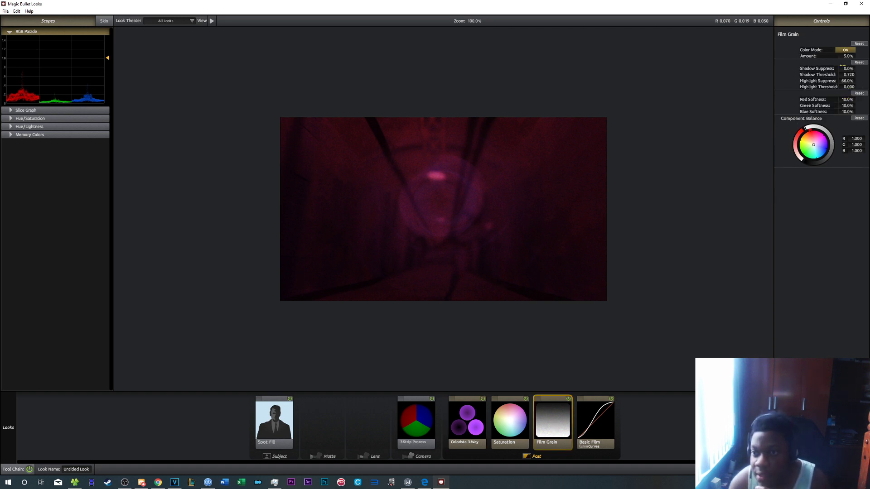
mouse_move(847, 56)
mouse_down()
mouse_move(868, 56)
mouse_move(840, 56)
mouse_up()
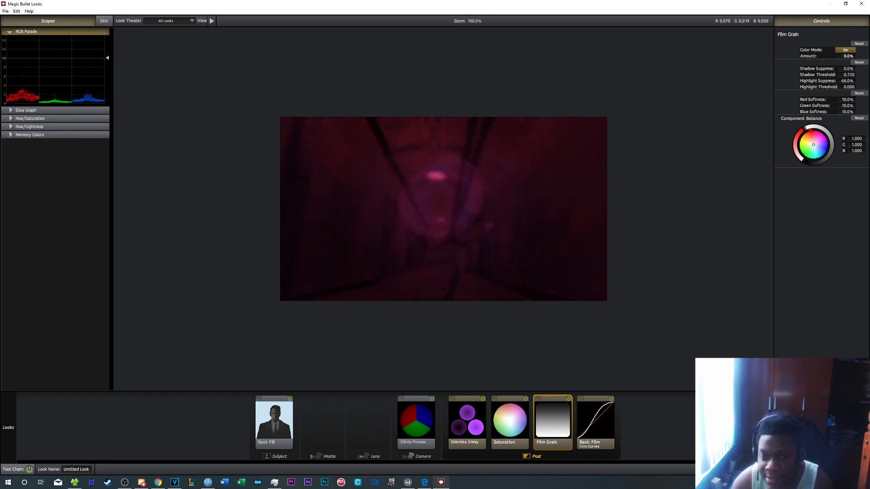
click(568, 399)
click(609, 403)
click(611, 399)
click(611, 399)
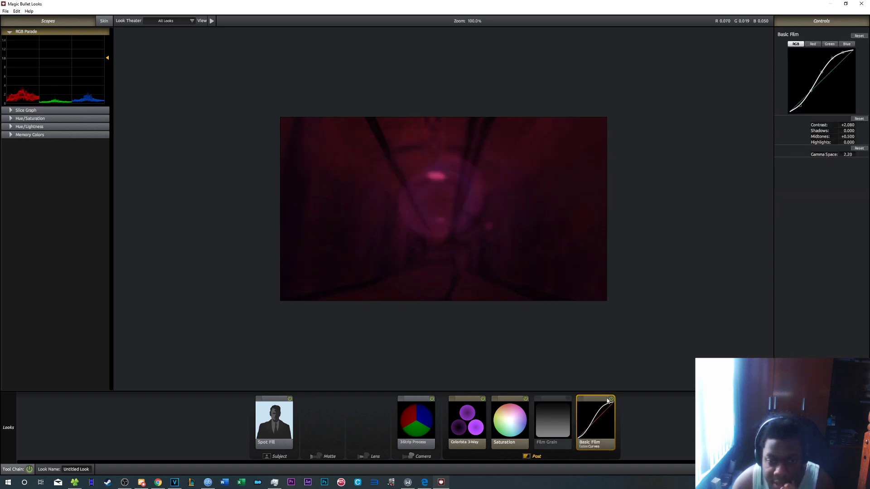
Reshape the Basic Film channel curves, lifting the upper red curve, lowering the green curve and raising the blue midtones
click(814, 45)
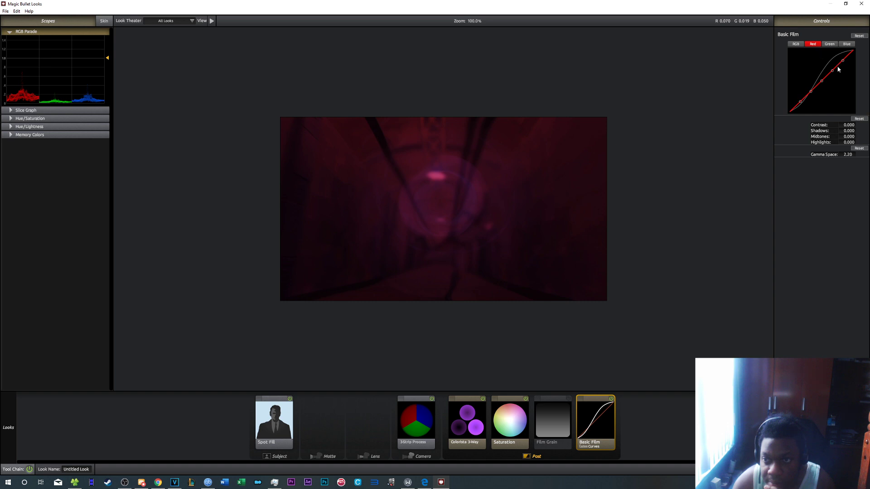
drag(833, 71, 833, 67)
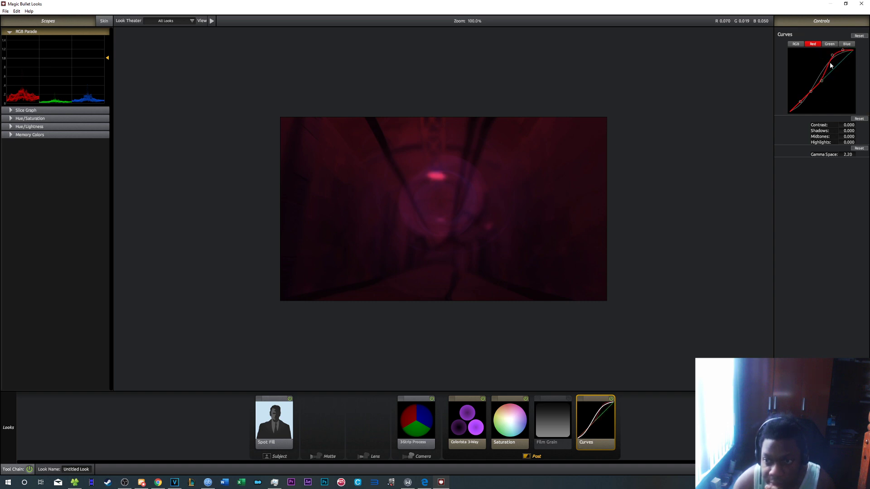
click(830, 44)
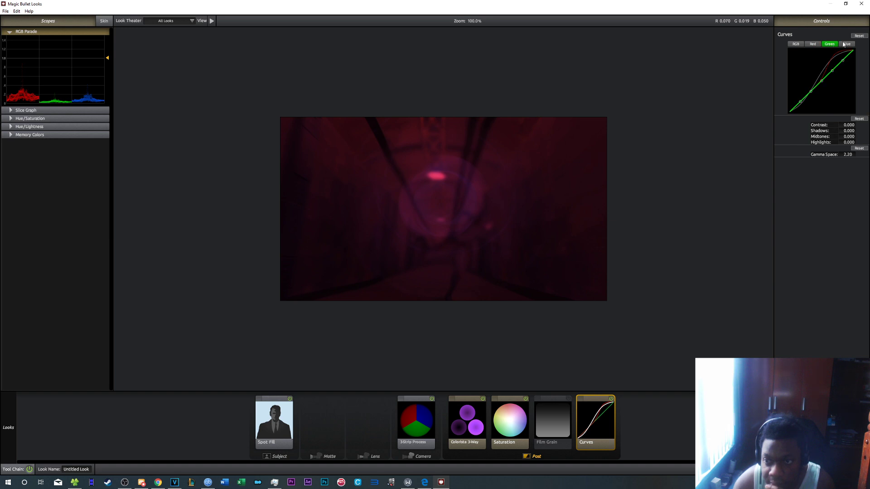
drag(833, 71, 811, 86)
click(844, 44)
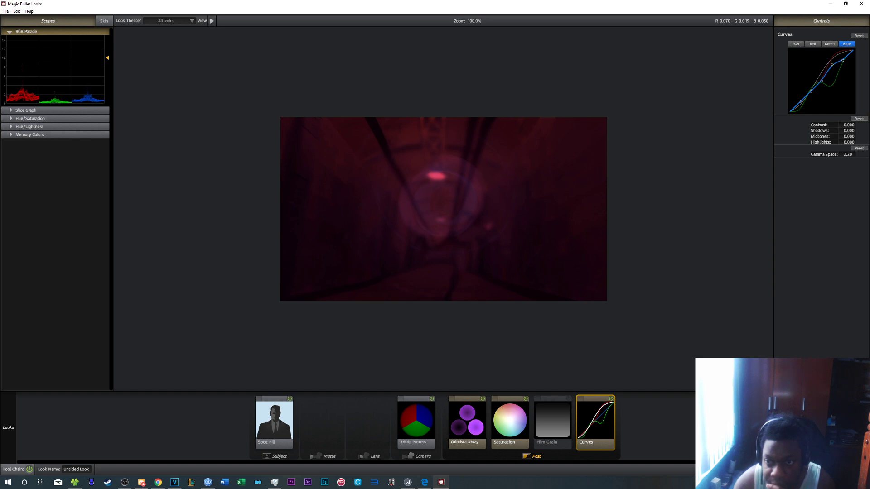
drag(822, 81, 822, 63)
drag(810, 94, 810, 80)
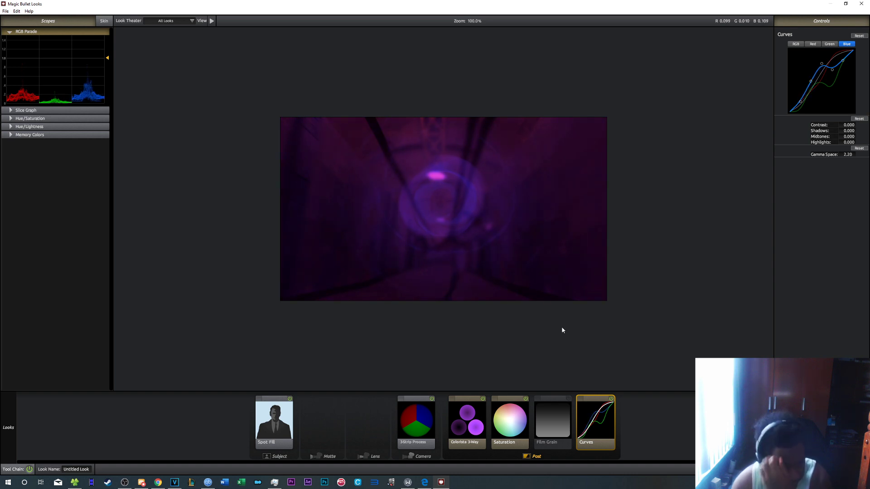
Shift the Colorista 3-Way highlights to R 0.865, G 0.510, B 1.197, accept the look and close the effects window
click(467, 422)
drag(800, 67, 803, 63)
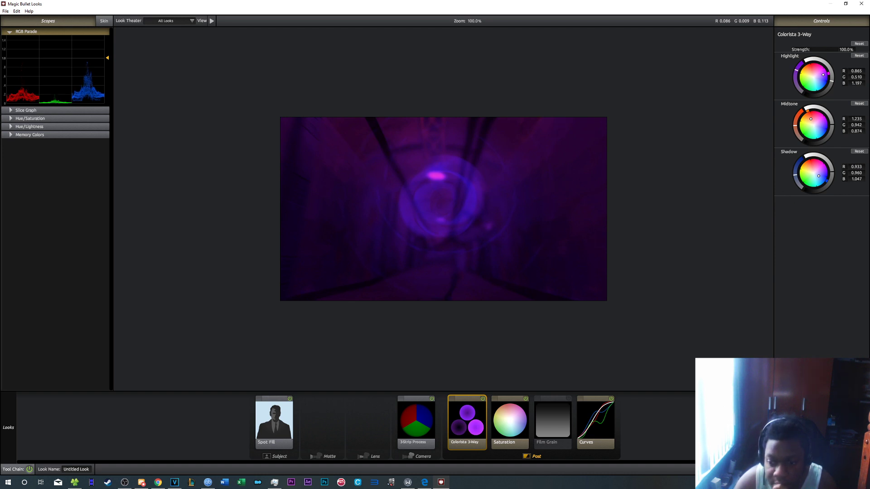
click(852, 469)
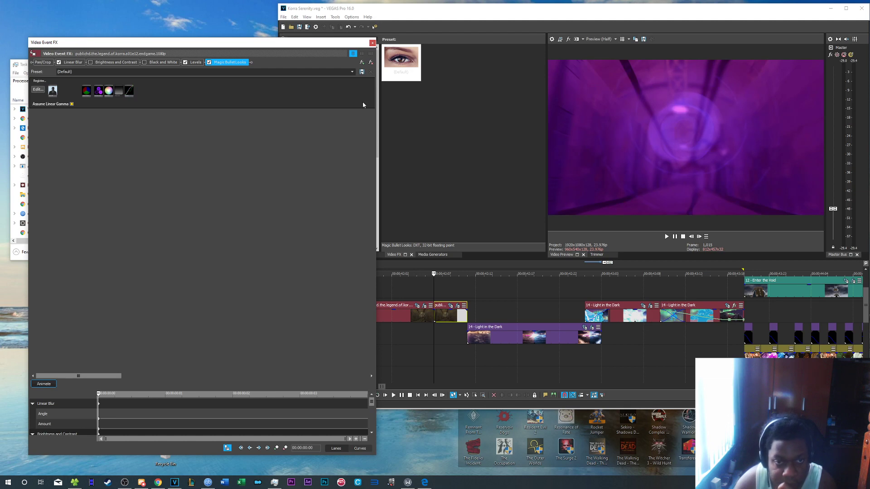
click(373, 42)
Copy the purple-graded Korra endgame segment and paste it at 00:00:42:07 on the empty teal track directly above
right_click(441, 316)
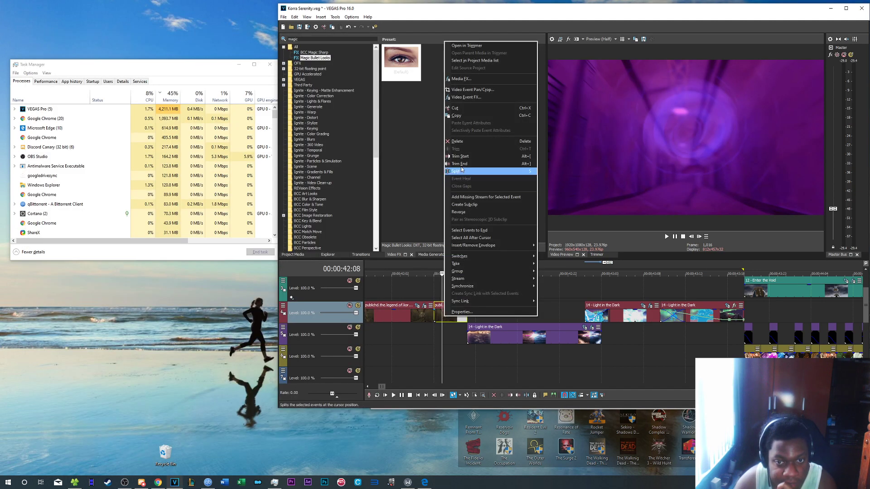
click(464, 116)
scroll(431, 343, up, 1)
scroll(515, 340, down, 1)
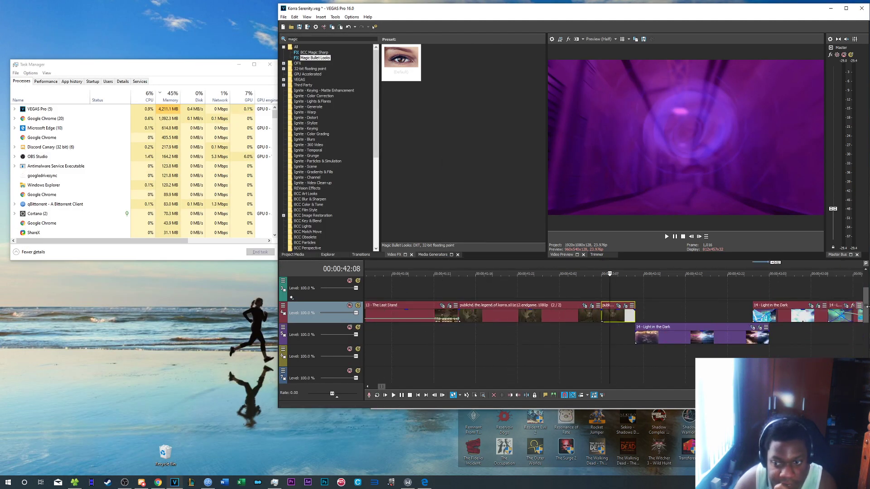
drag(865, 318, 862, 303)
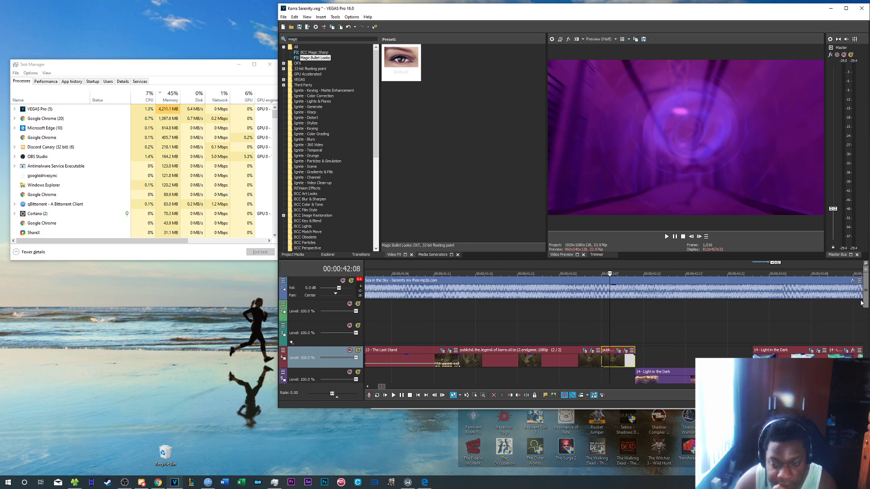
click(605, 338)
scroll(605, 338, up, 1)
right_click(605, 338)
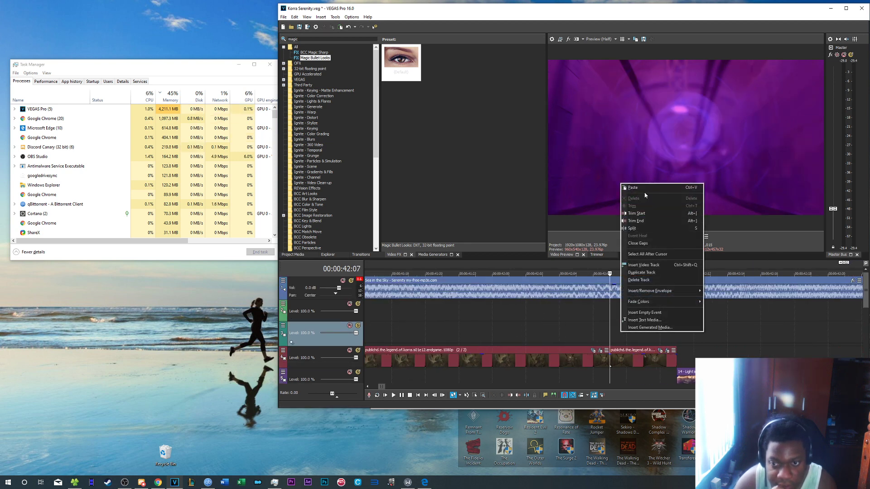
Open the video effects of the pasted Korra endgame copy at 00:00:42:08 and disable its Magic Bullet Looks effect
click(631, 336)
click(631, 339)
right_click(633, 337)
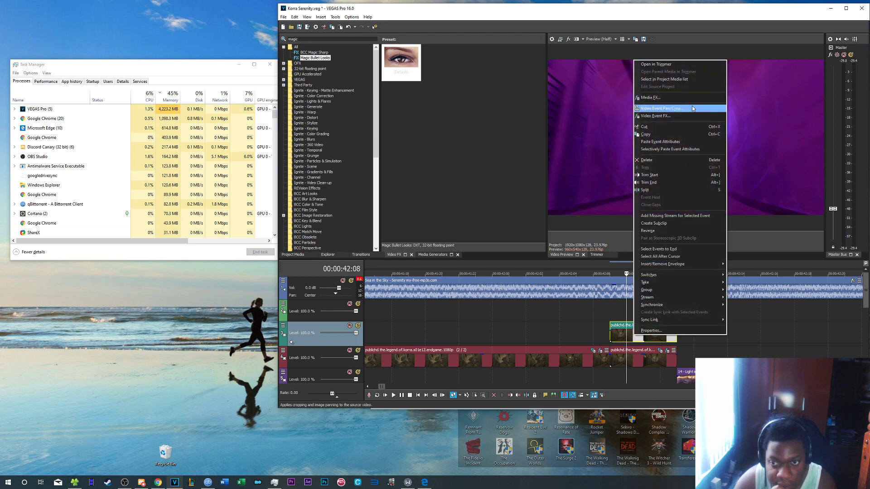
click(653, 115)
click(209, 62)
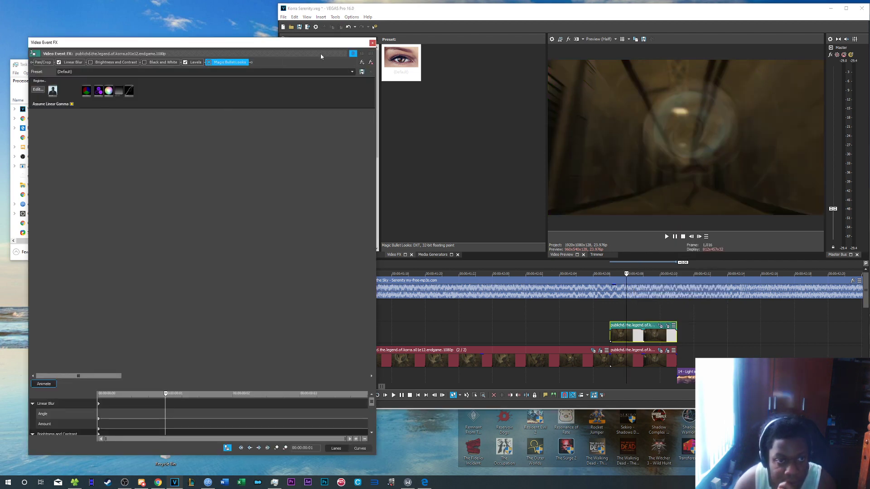
Close the effects window and play back the endgame clip's ending beneath the pasted copy
click(372, 44)
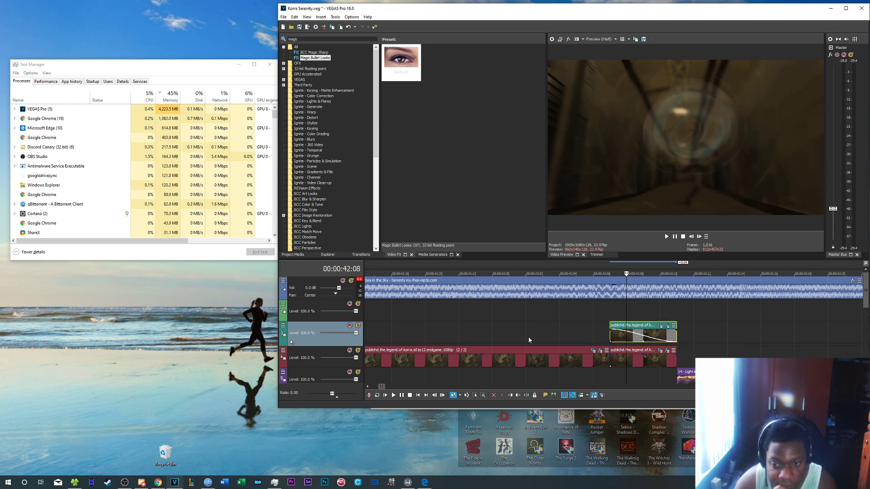
click(575, 327)
click(476, 317)
click(667, 236)
click(667, 237)
click(667, 237)
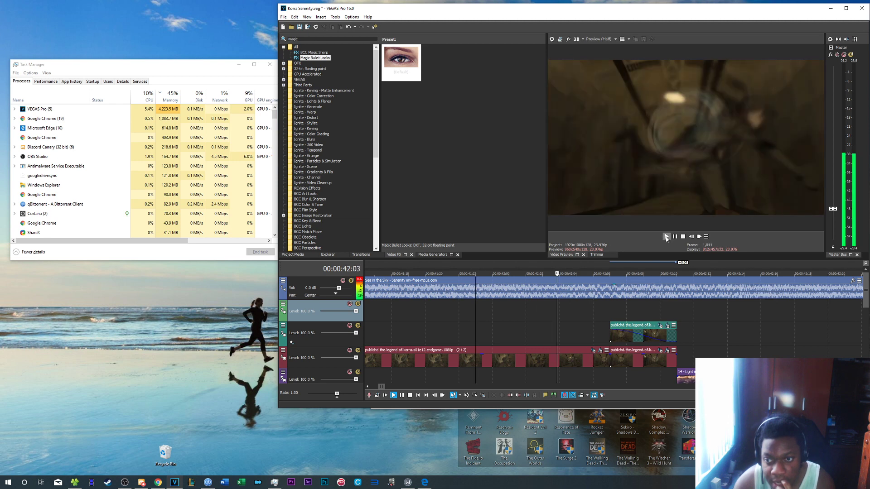
click(667, 237)
click(667, 237)
click(675, 237)
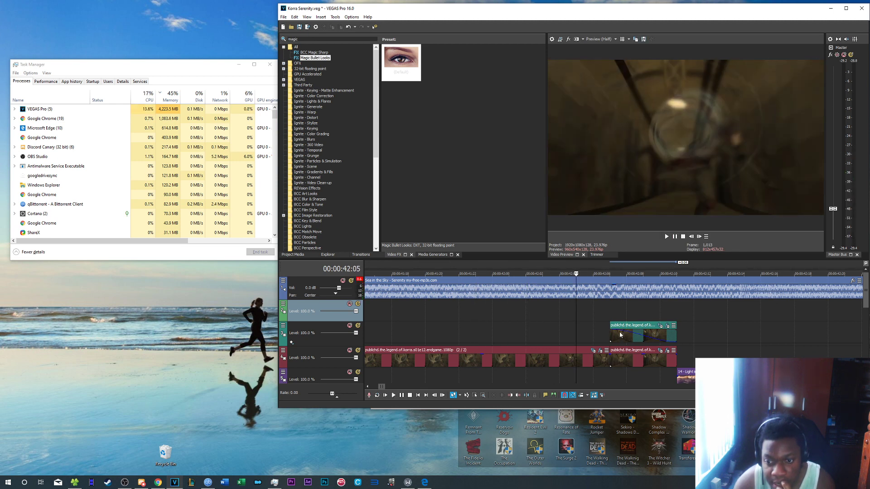
Set the opacity of the pasted endgame copy on the teal track to about 71% and check the fade frame by frame
click(617, 333)
click(699, 236)
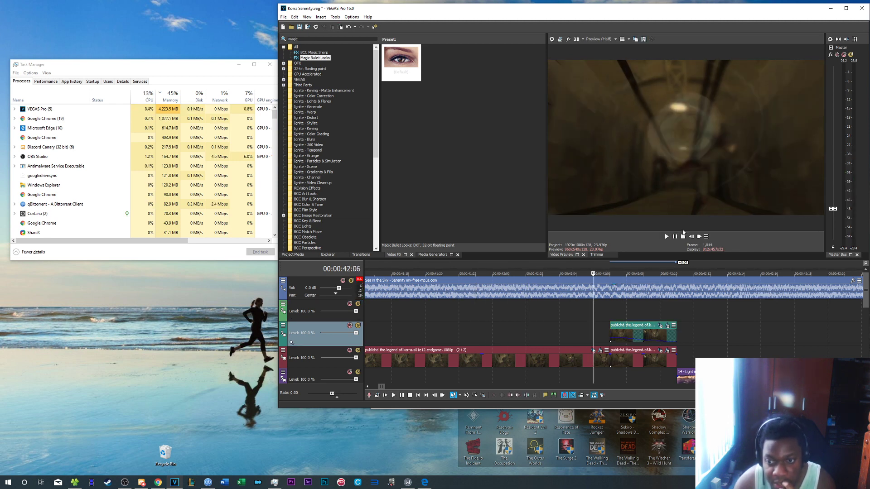
click(699, 236)
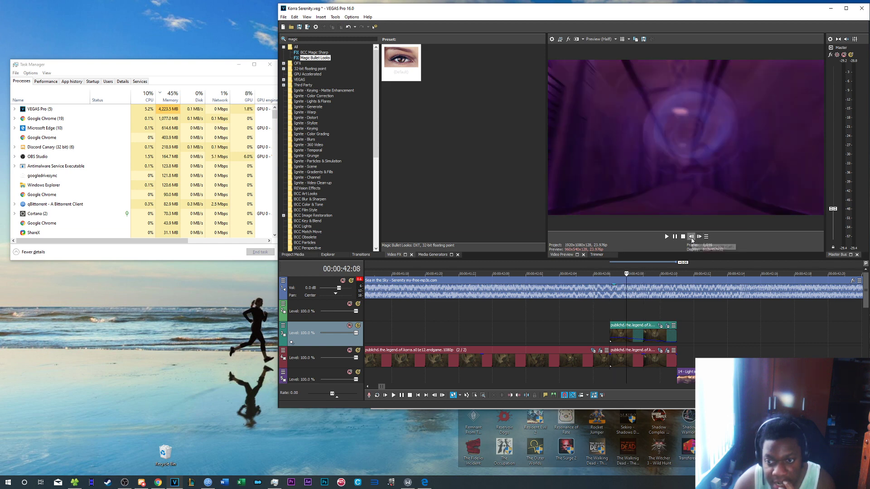
drag(617, 338, 617, 334)
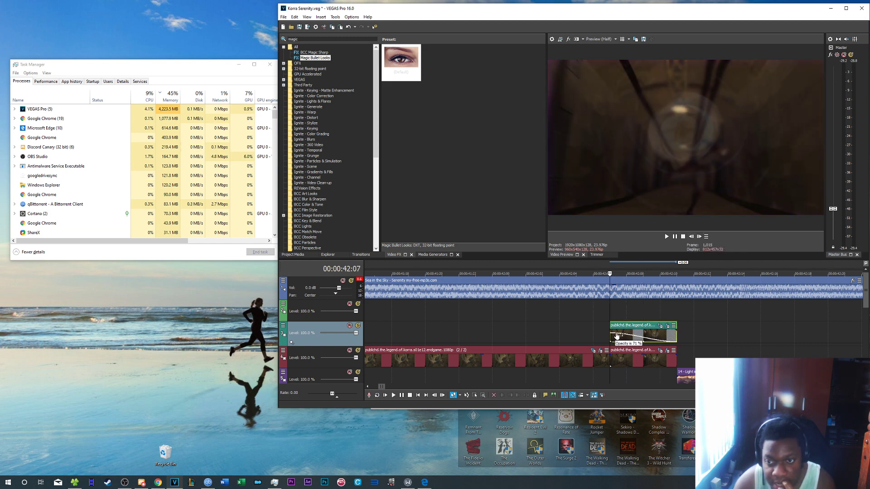
click(699, 236)
click(699, 236)
click(700, 236)
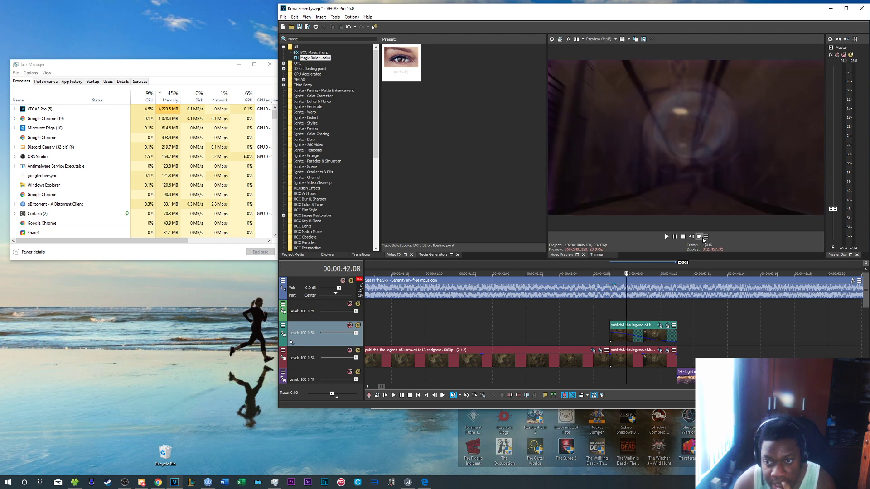
click(699, 236)
Search the video effects for "brightness" and apply the default Brightness and Contrast preset to the purple-graded endgame segment
click(672, 360)
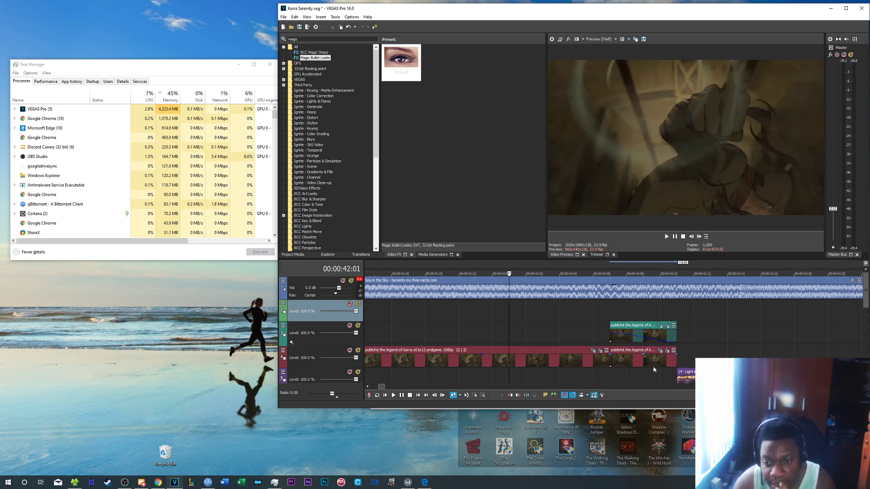
drag(312, 39, 171, 43)
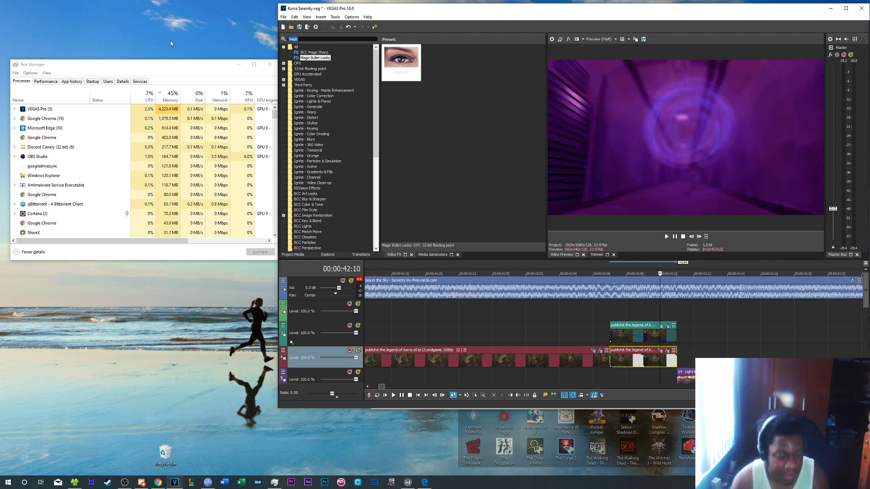
text(brightness)
click(320, 57)
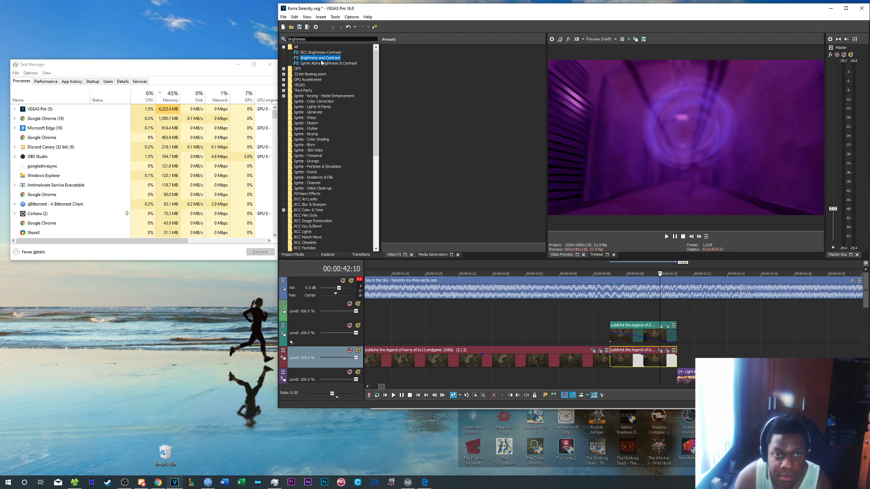
drag(399, 68, 657, 360)
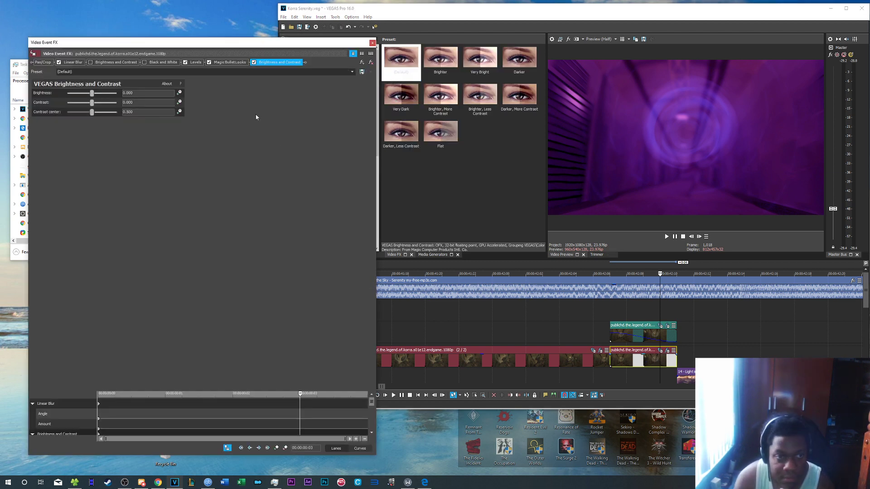
Set the segment's Brightness to about 0.306 and Contrast to about 0.687, and close the effects window
drag(325, 390, 325, 326)
drag(92, 95, 110, 104)
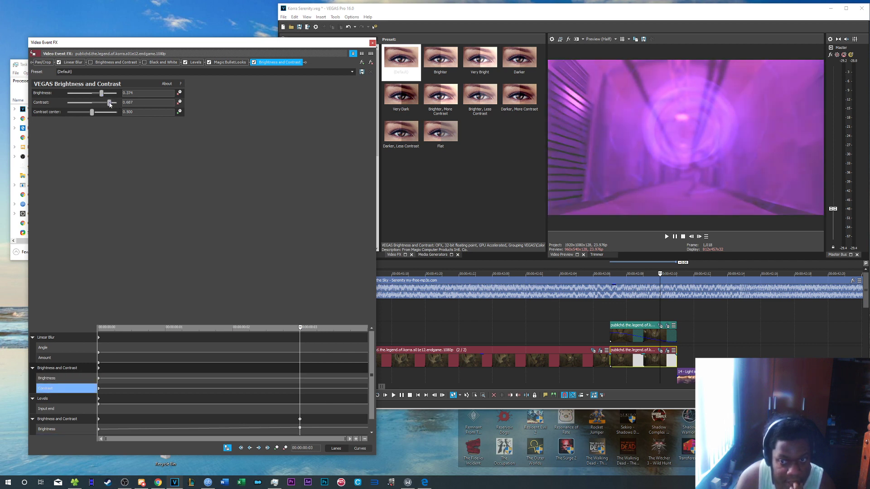
drag(101, 94, 99, 94)
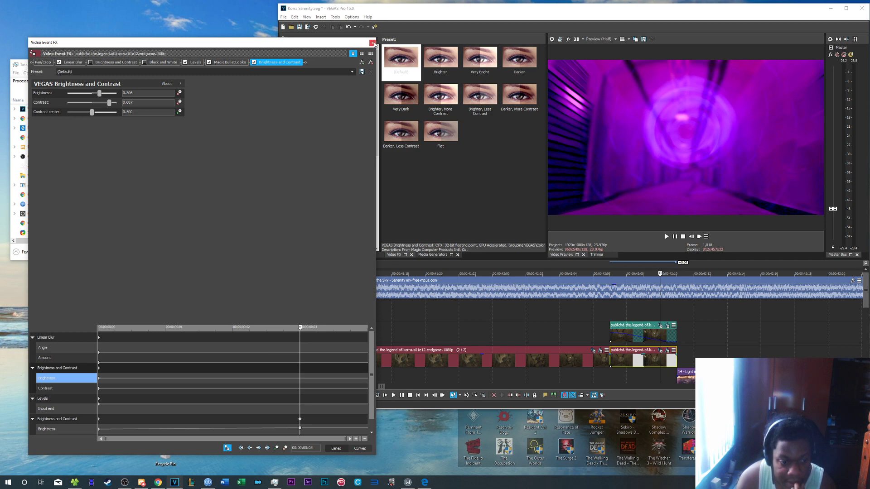
click(373, 43)
Play back the brightened endgame transition and save the project
click(666, 237)
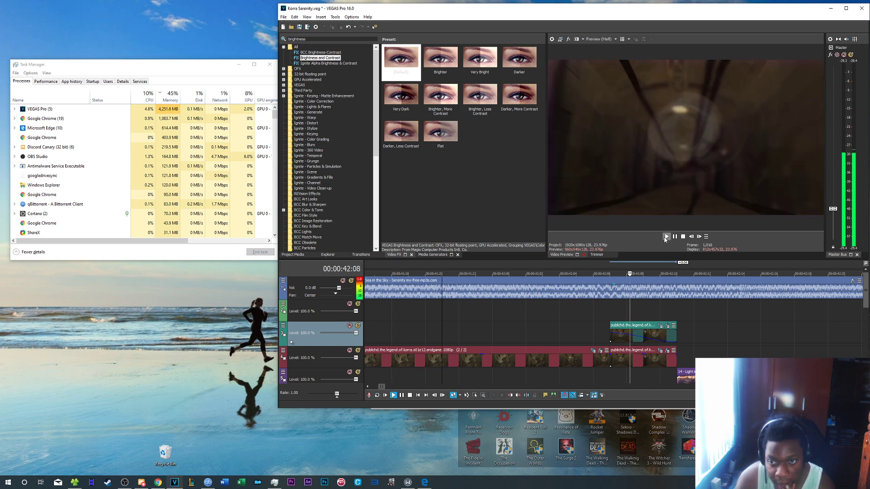
click(666, 238)
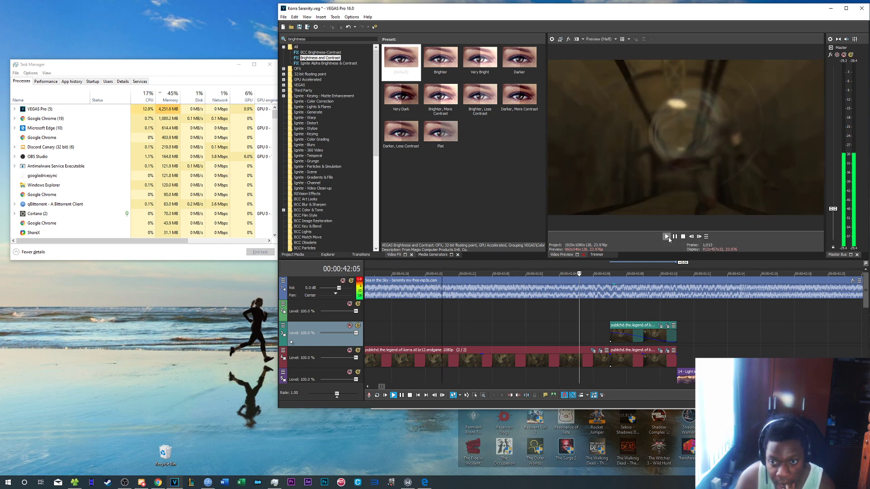
click(675, 237)
scroll(558, 338, down, 2)
click(423, 333)
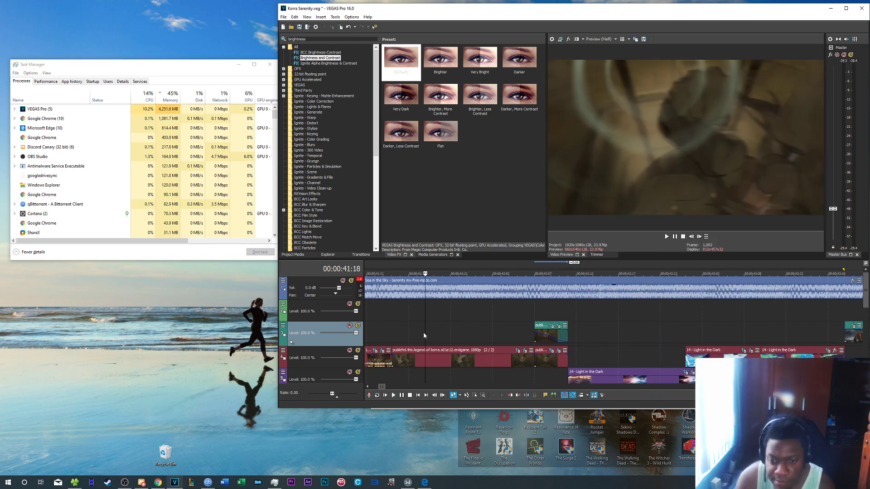
click(284, 17)
key(Escape)
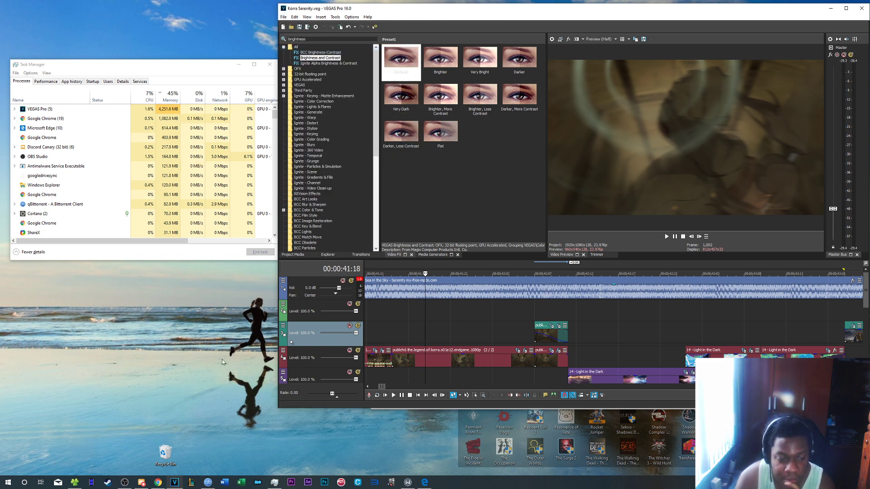
Switch to the YouTube Live Dashboard in Chrome and draft the chat reply "no you have to download them seperatly"
key(alt+Tab)
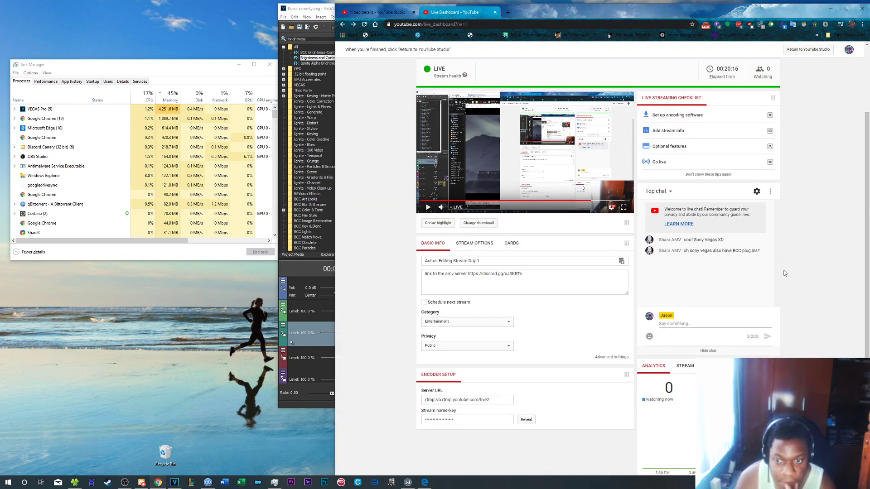
scroll(785, 273, down, 1)
click(725, 290)
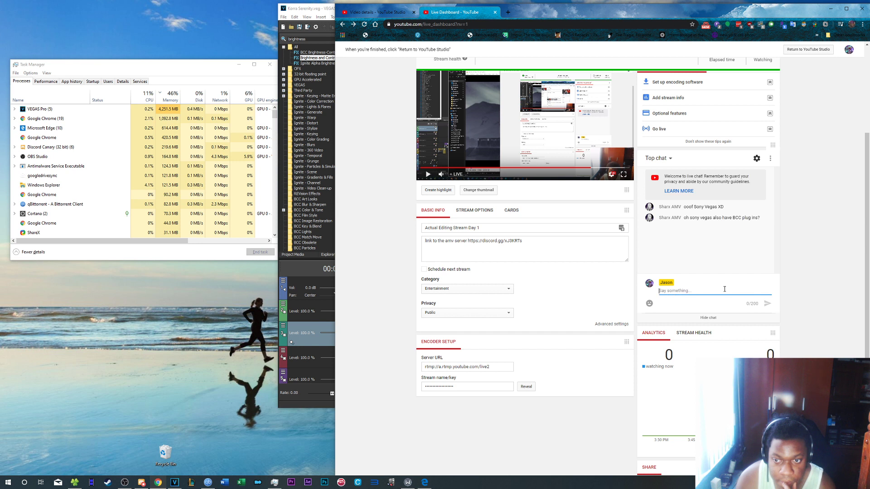
text(no you have to download them seper)
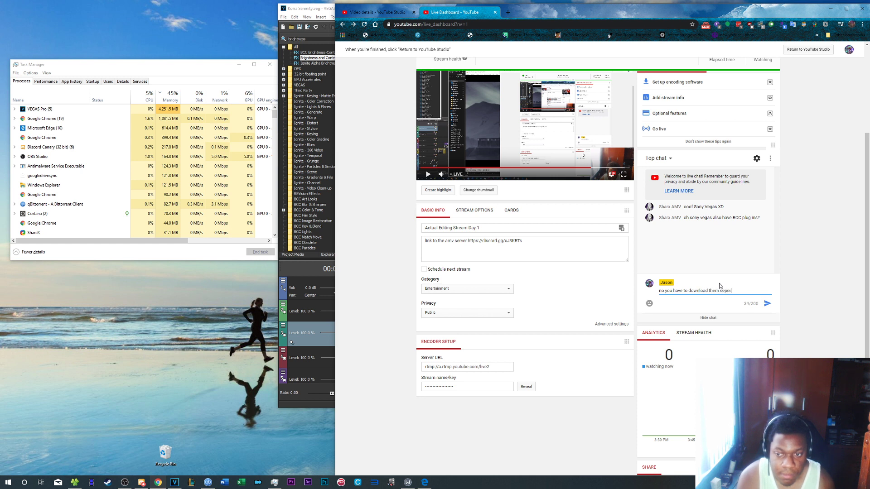
text(atly)
Correct the reply's last word to "separately" and send the chat message
right_click(728, 291)
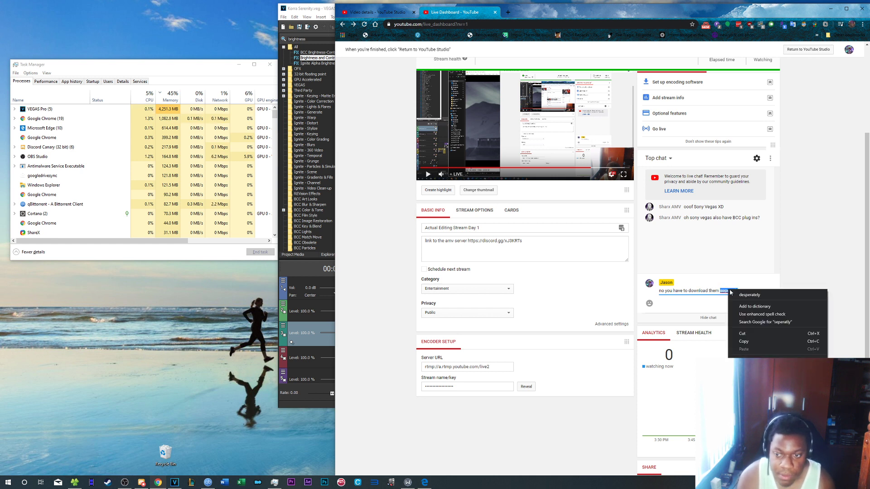
click(739, 285)
drag(739, 288, 724, 290)
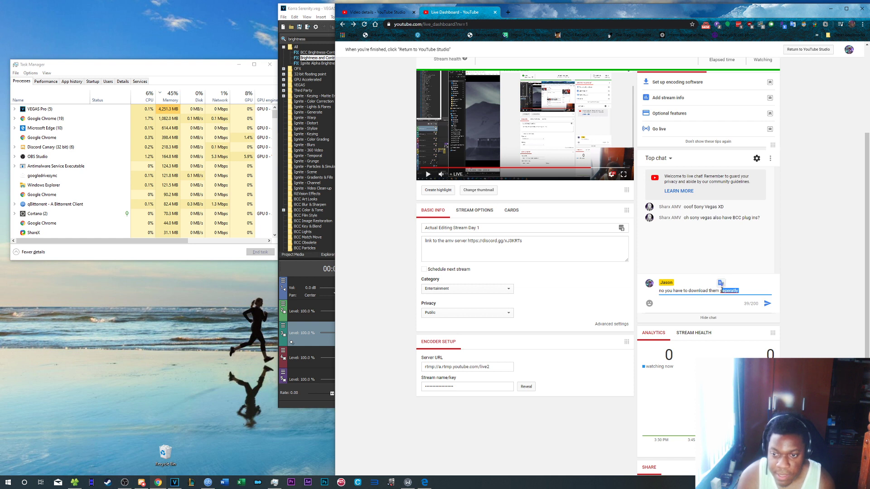
text(er)
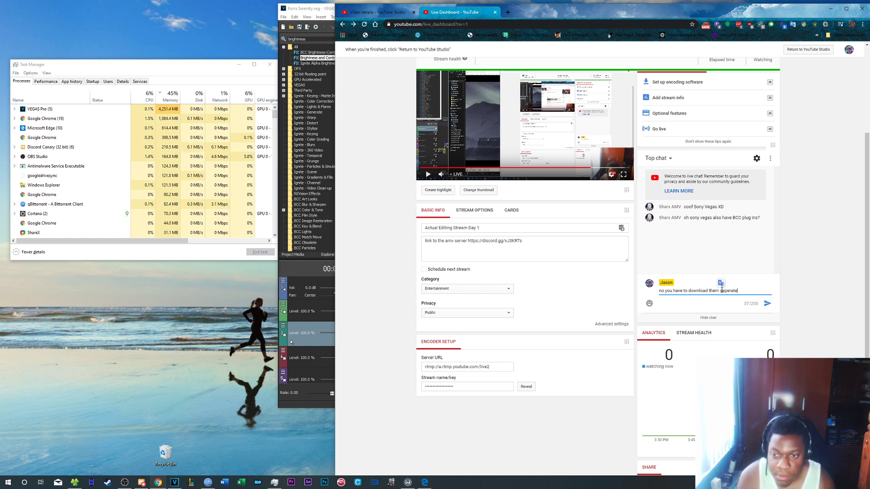
right_click(739, 286)
click(756, 293)
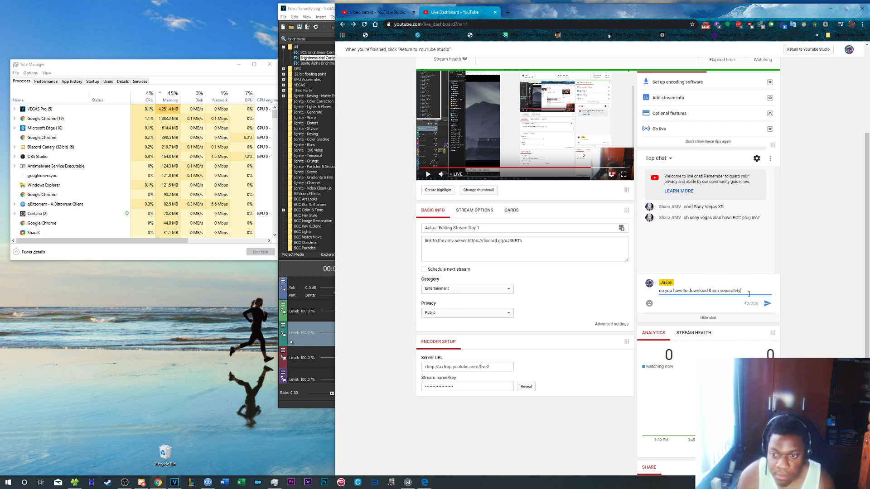
click(767, 303)
Open the live chat in its own pop-out window and minimize the Live Dashboard browser window
scroll(752, 144, up, 2)
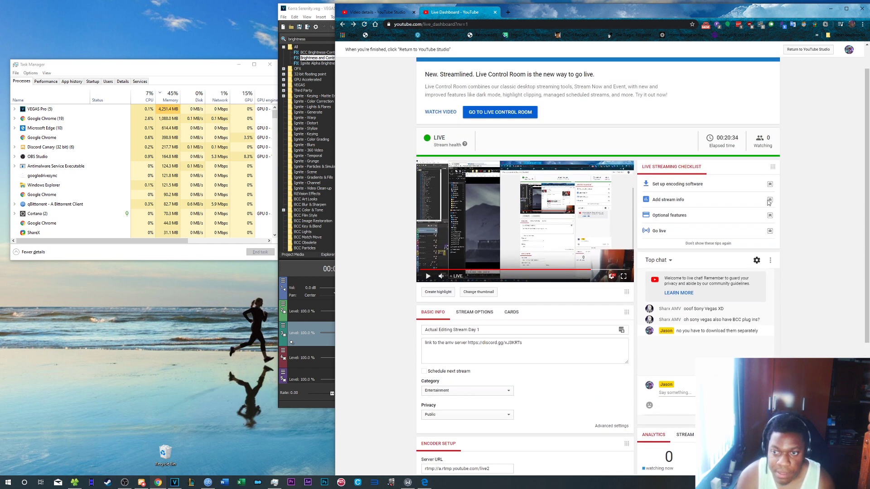
click(770, 260)
click(738, 297)
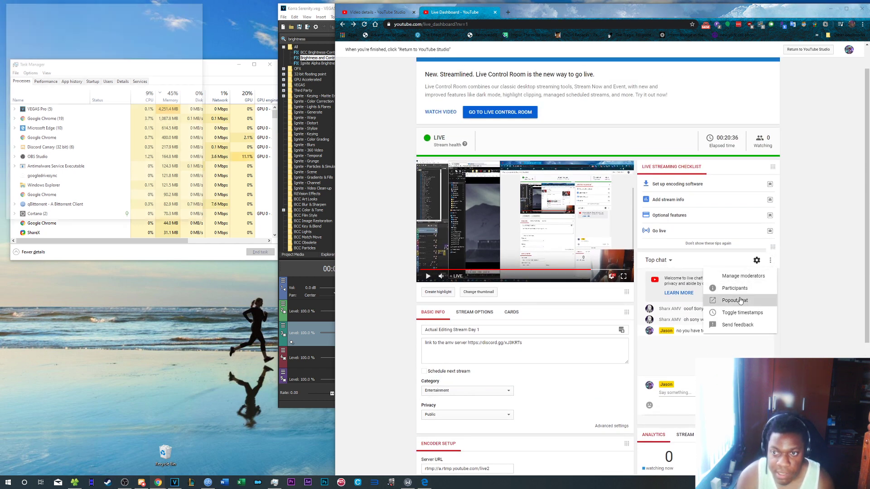
click(831, 9)
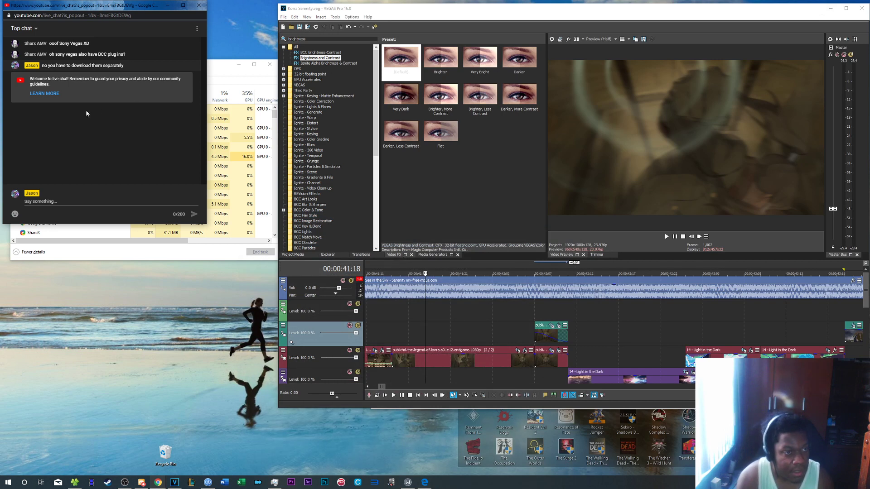
Return to VEGAS Pro and play back the edit from about 00:00:41:17 through the first Light in the Dark clip
click(468, 316)
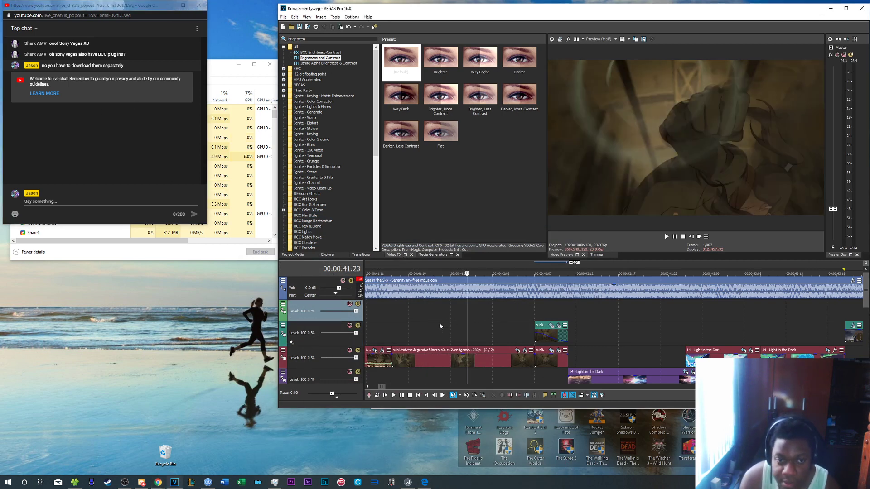
click(416, 332)
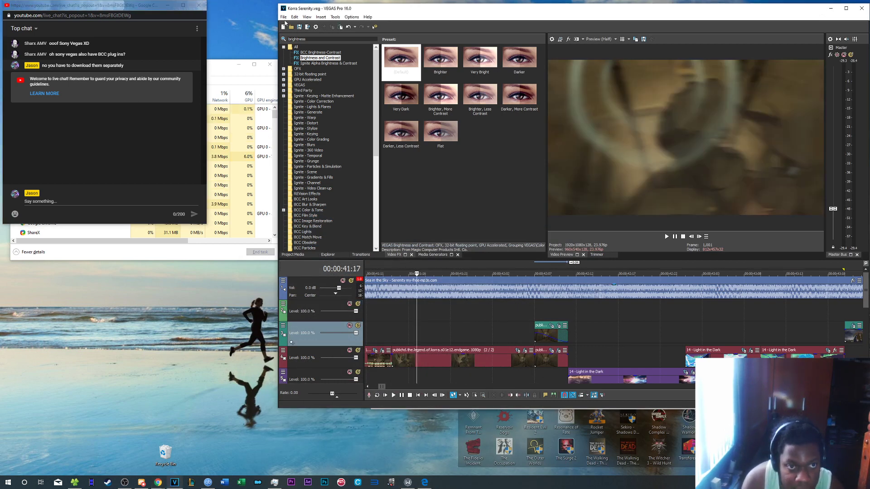
click(401, 330)
click(666, 237)
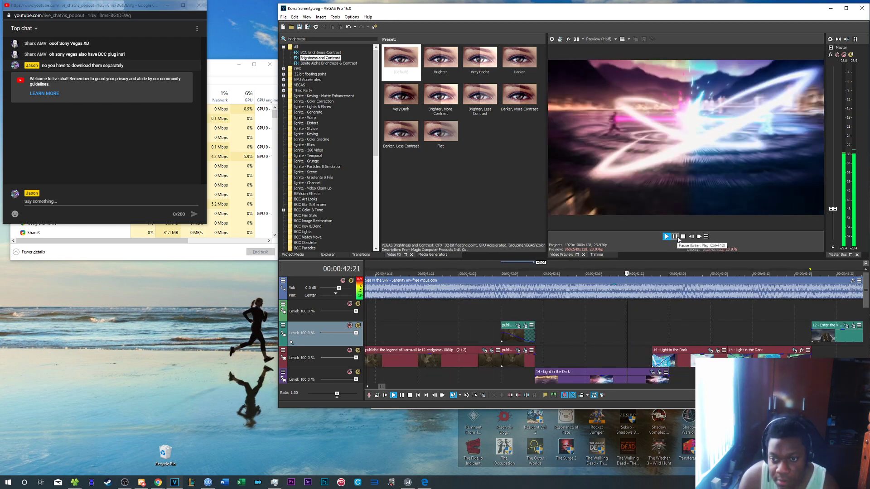
click(675, 236)
In the second Light in the Dark clip's pan/crop, widen the frame 5 crop to about 1,759 and recentre the starting crop near 1,381, 268
right_click(770, 358)
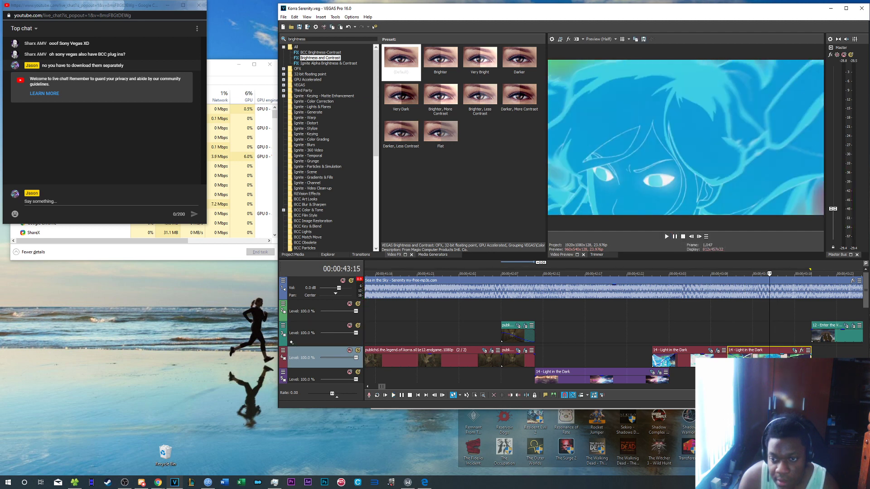
click(795, 132)
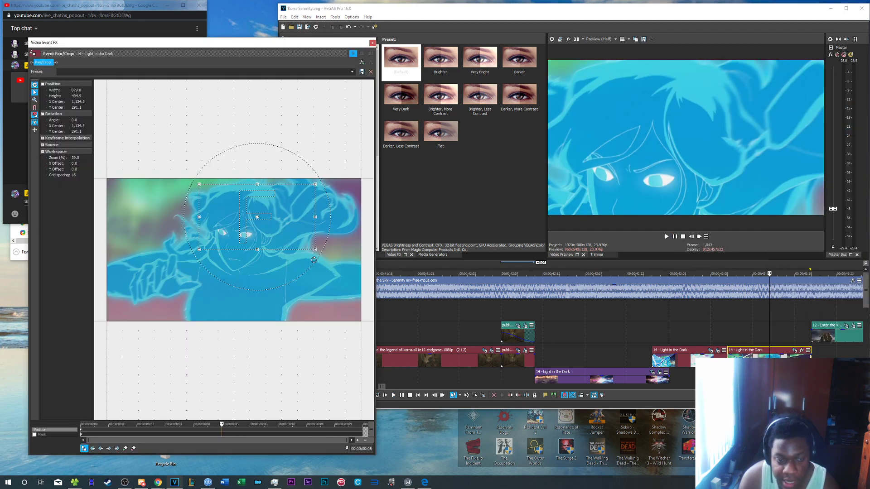
drag(295, 231, 281, 245)
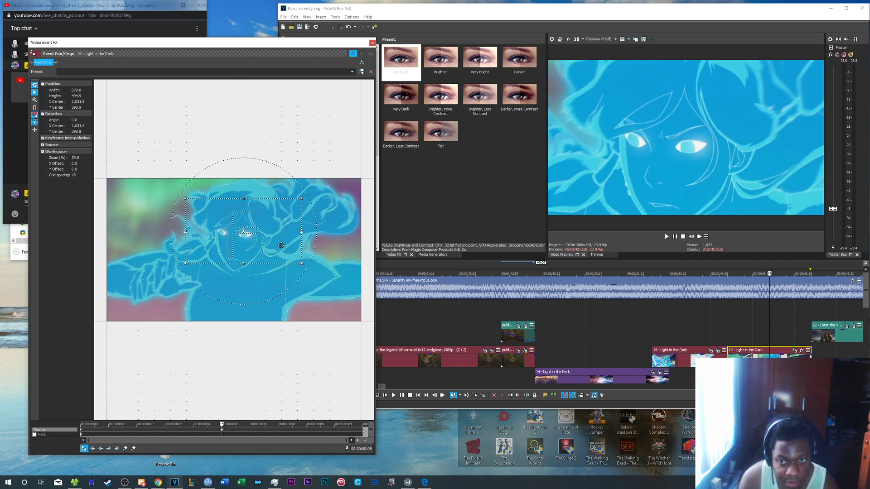
drag(313, 269, 348, 304)
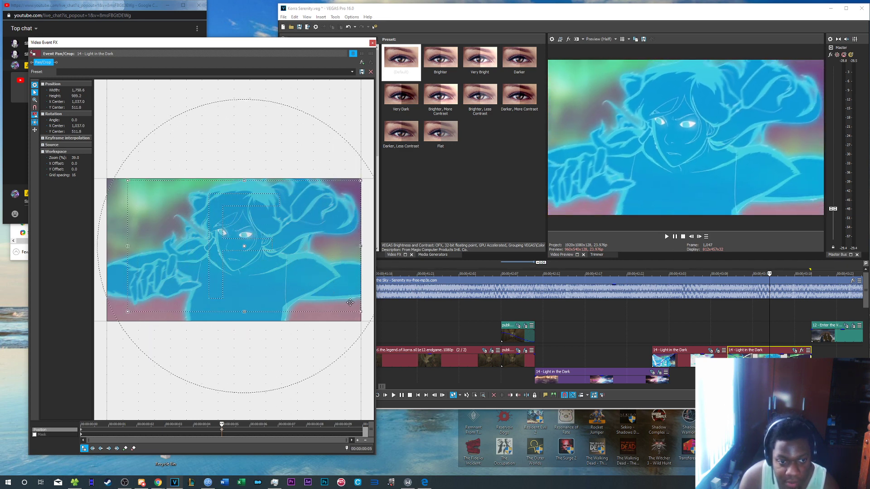
click(82, 431)
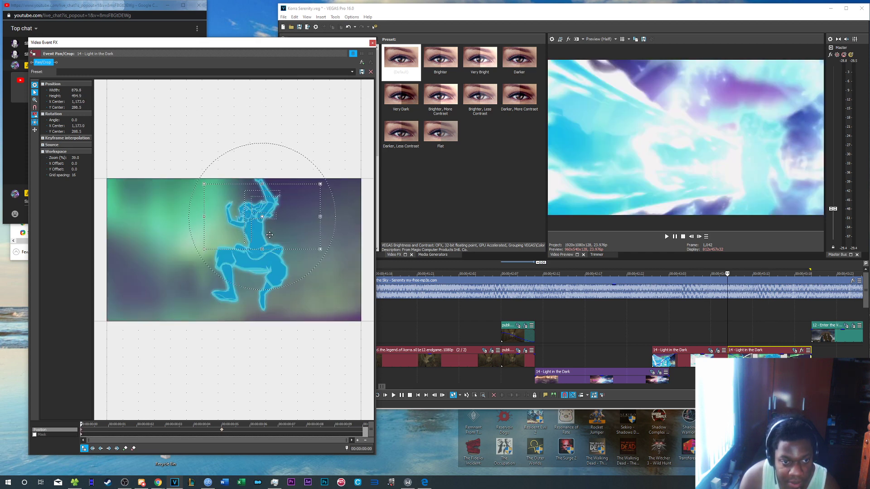
drag(292, 234, 295, 232)
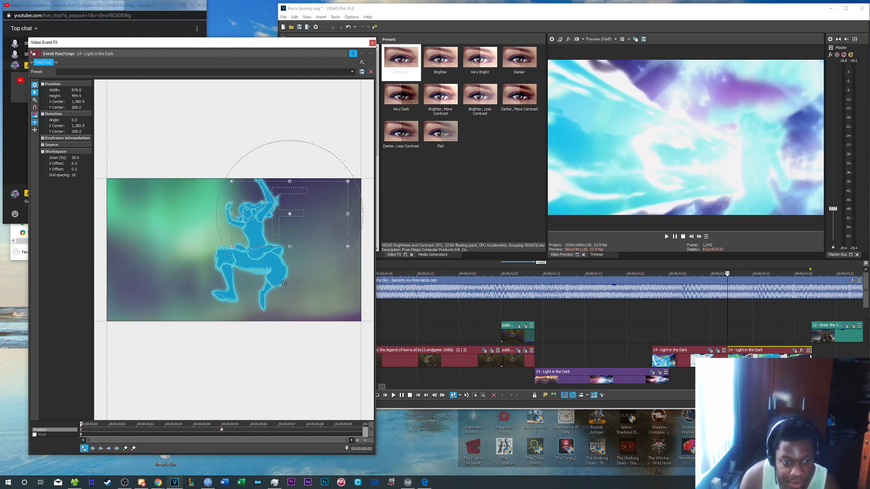
Tighten the crop at frame 5 to about 1,430 × 805 and recentre it near 744, 571 at frame 9
click(224, 433)
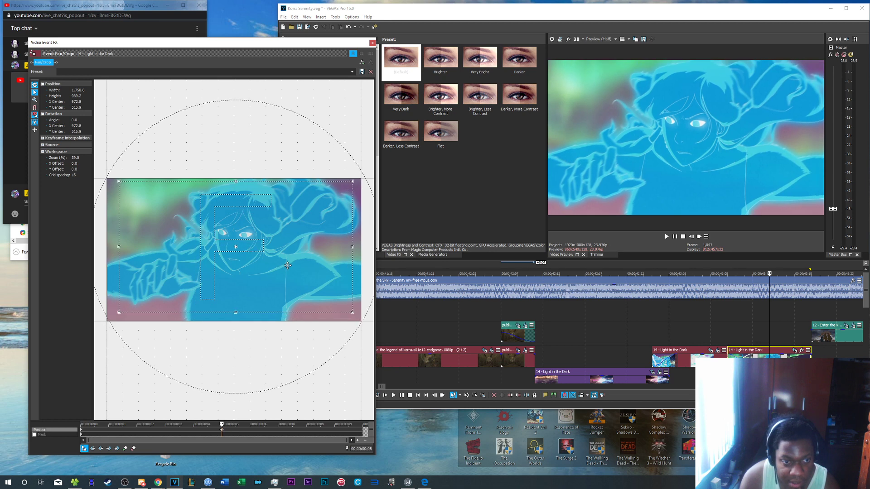
drag(351, 312, 255, 286)
click(336, 432)
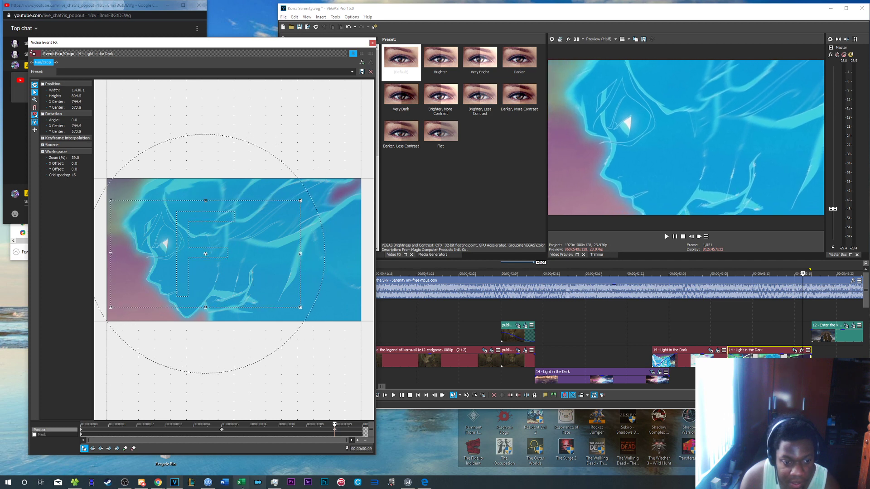
Copy the pan/crop keyframe at frame 5 and paste it at frame 7
click(222, 429)
right_click(222, 429)
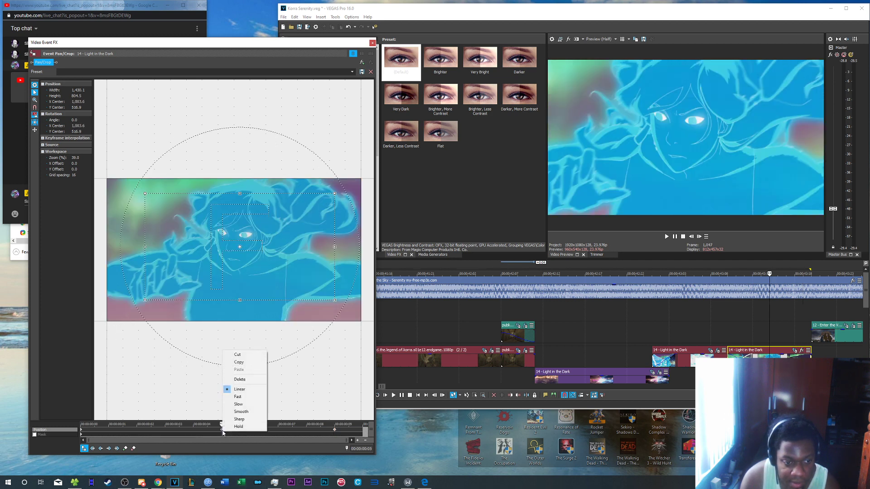
click(248, 363)
click(280, 430)
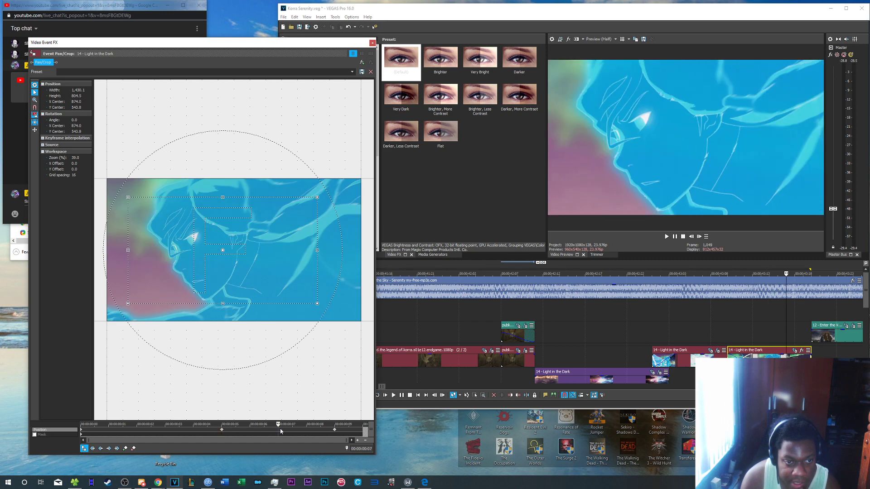
right_click(276, 431)
click(292, 368)
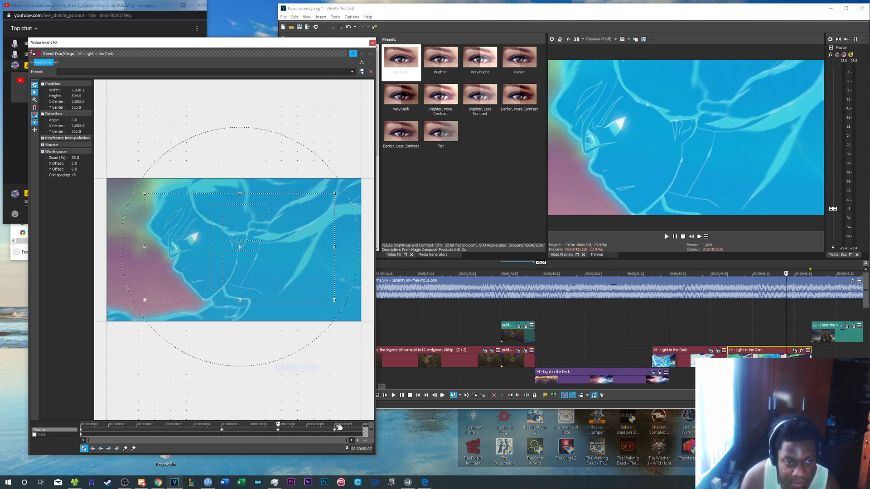
Review the end and start keyframes and set the pan/crop keyframe interpolation to Smooth
click(334, 431)
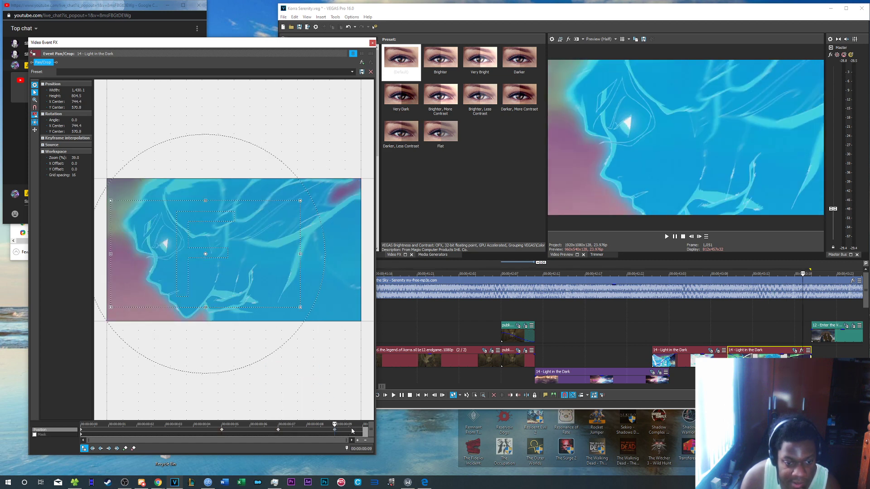
click(82, 430)
right_click(221, 431)
click(237, 410)
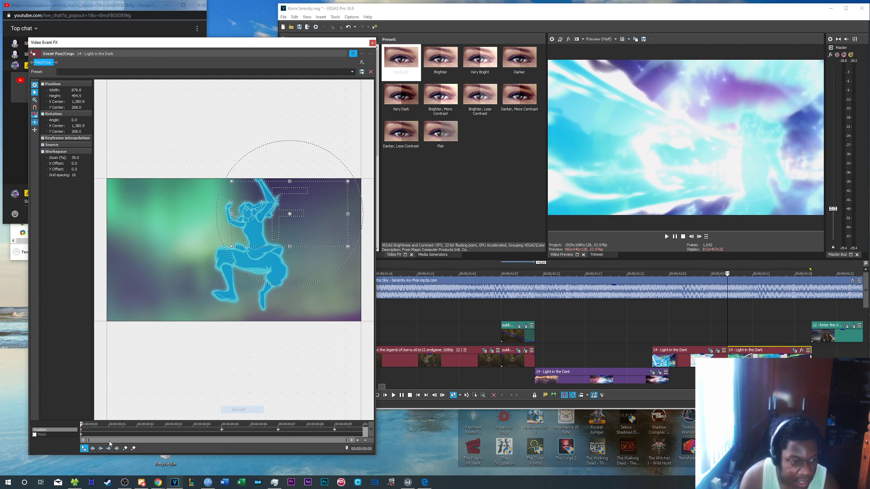
Reposition the crop at frames 1 to 4 so that it follows the glowing blue figure
click(109, 430)
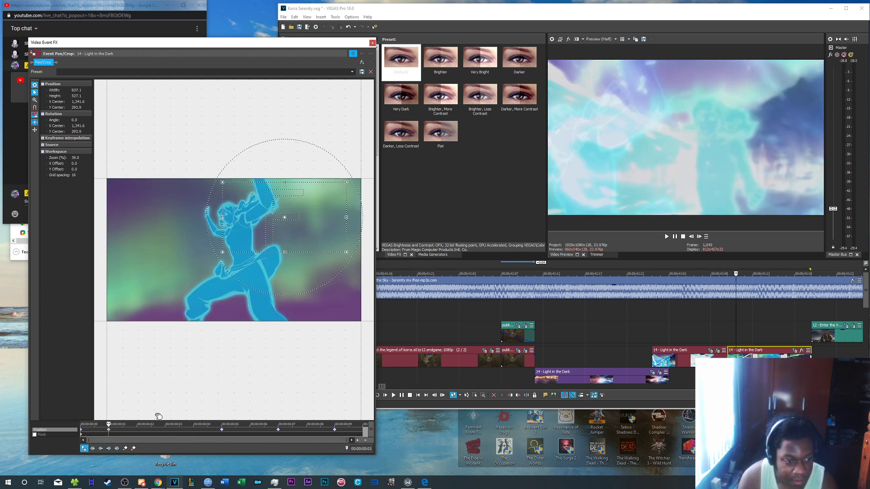
click(137, 431)
drag(256, 244, 255, 244)
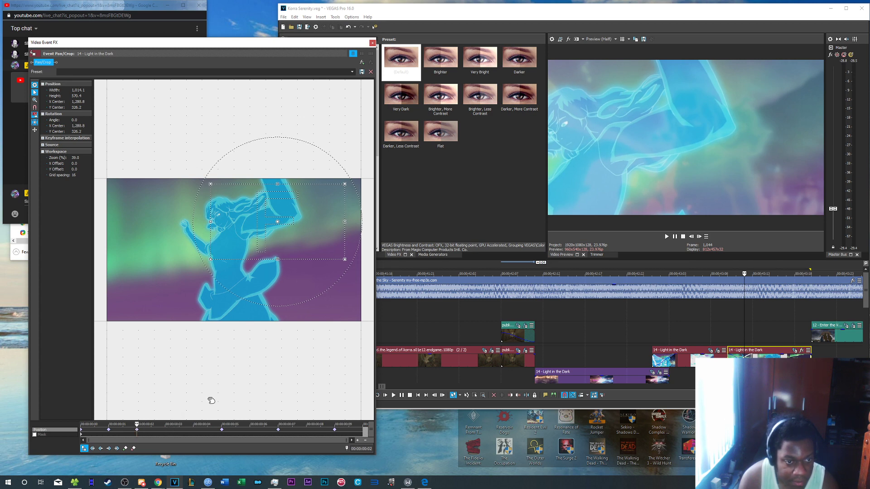
click(174, 427)
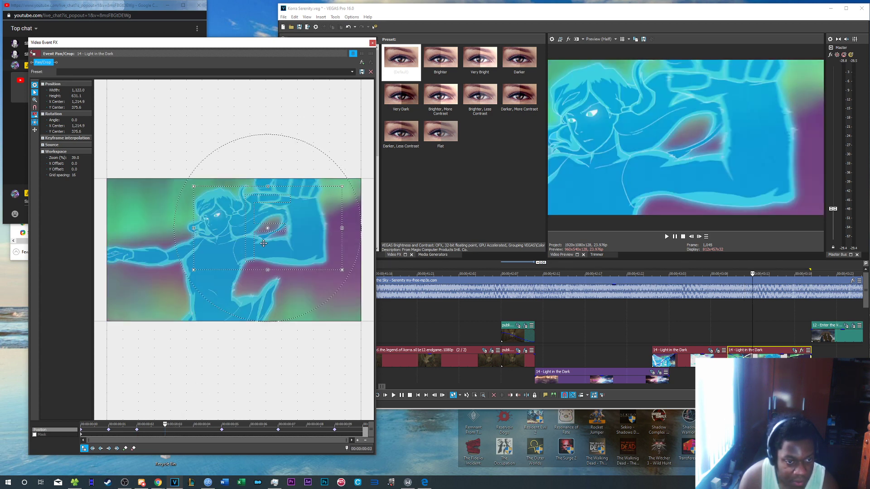
drag(263, 243, 257, 246)
click(195, 434)
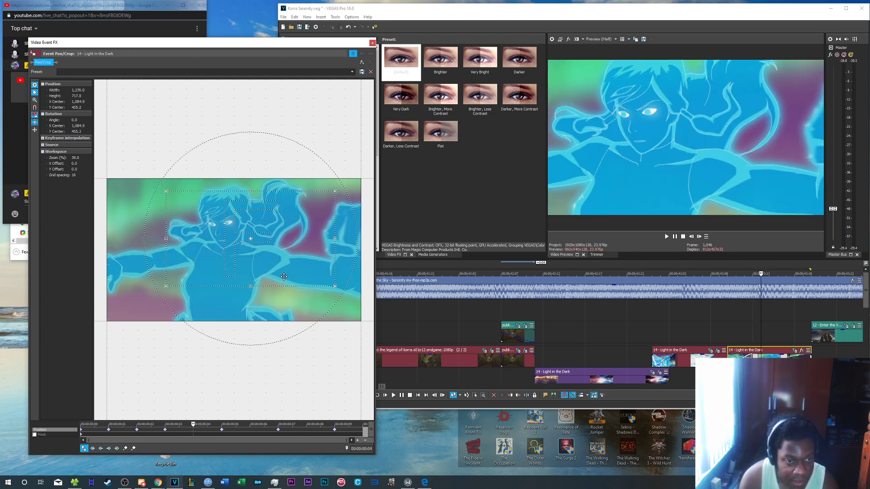
Reposition the crop at frames 6 and 8, centring frame 8 near 877, 546, and close the pan/crop editor
click(252, 429)
drag(281, 280, 297, 278)
click(305, 429)
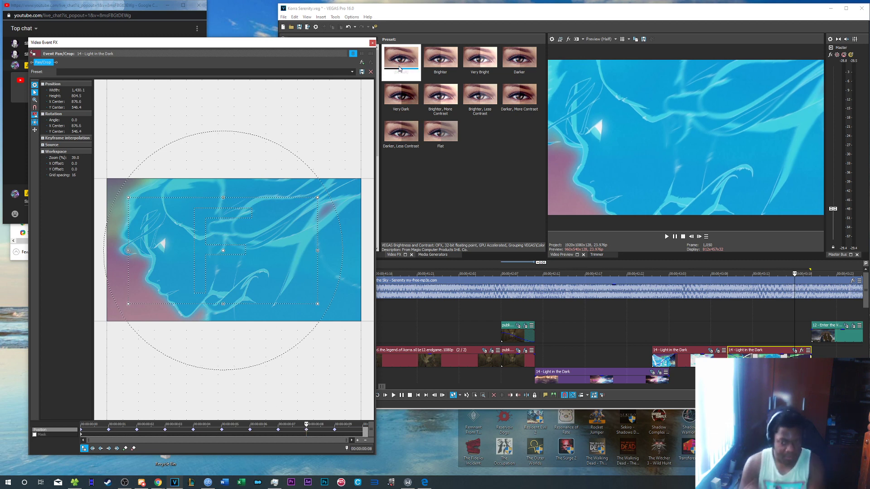
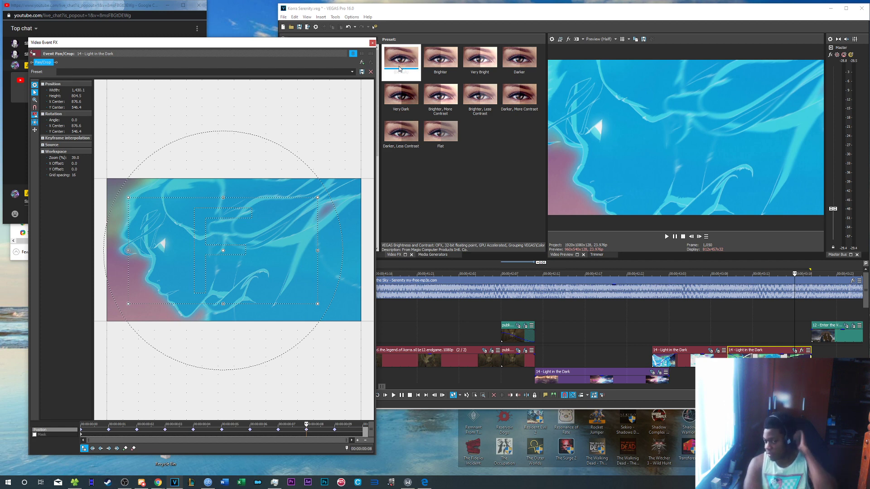
click(372, 43)
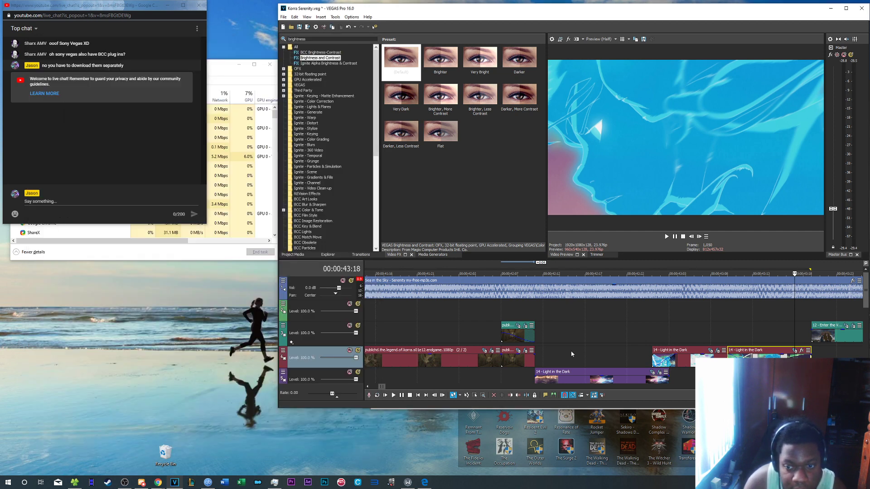
Step frame by frame across the cut from the second Light in the Dark clip into the Enter the Void clip
click(802, 334)
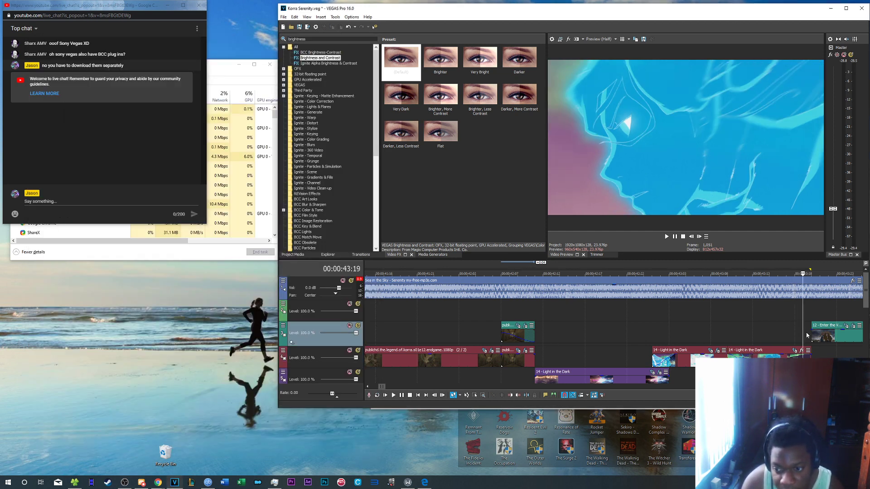
key(Right)
click(692, 237)
click(700, 237)
click(699, 237)
click(691, 237)
click(700, 237)
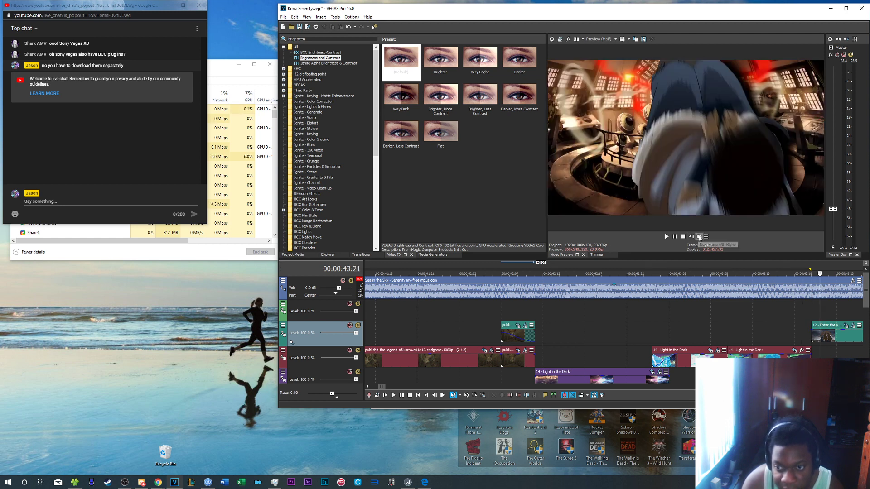
click(699, 237)
Play back the transition from about 00:00:42:17 through the overlap of the two Light in the Dark clips
scroll(644, 336, down, 3)
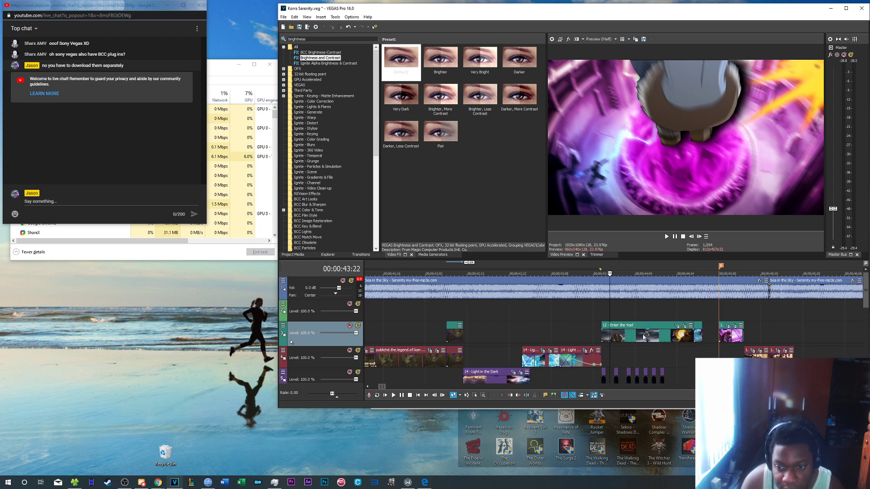
click(590, 328)
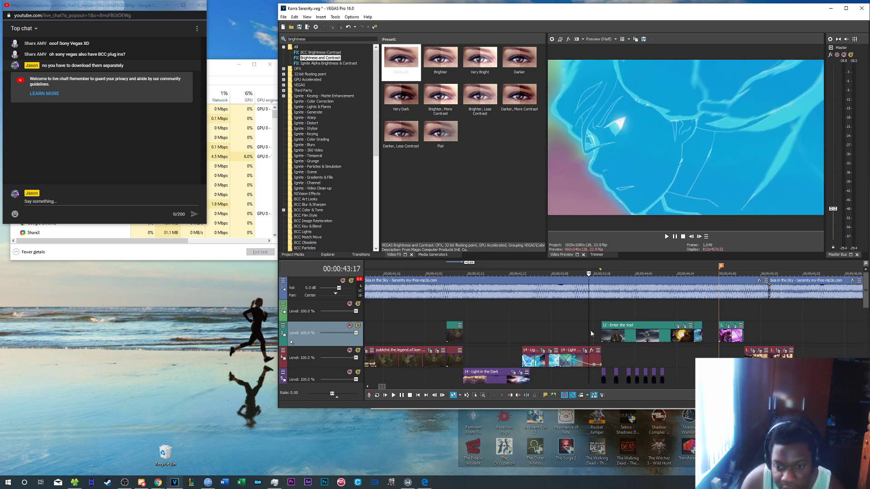
click(510, 325)
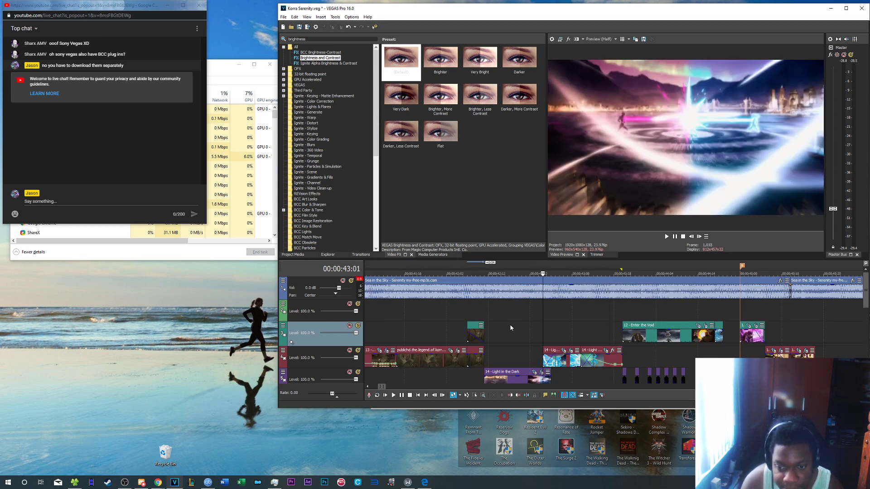
click(665, 237)
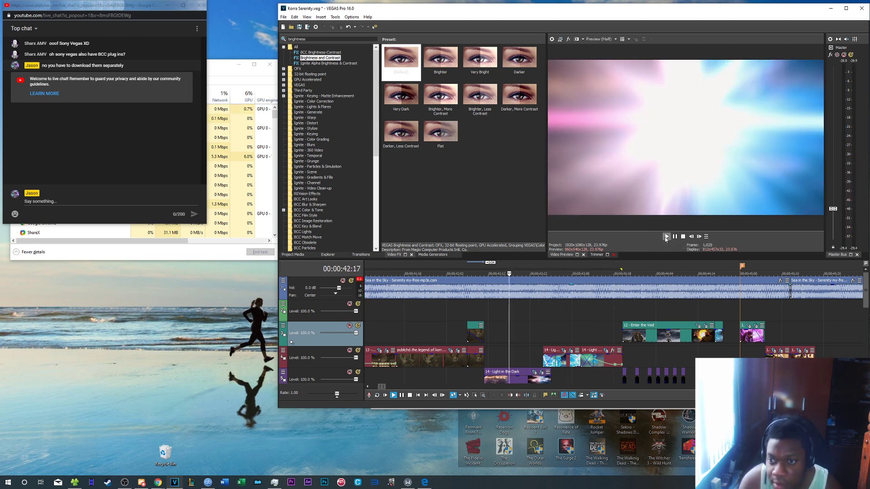
key(space)
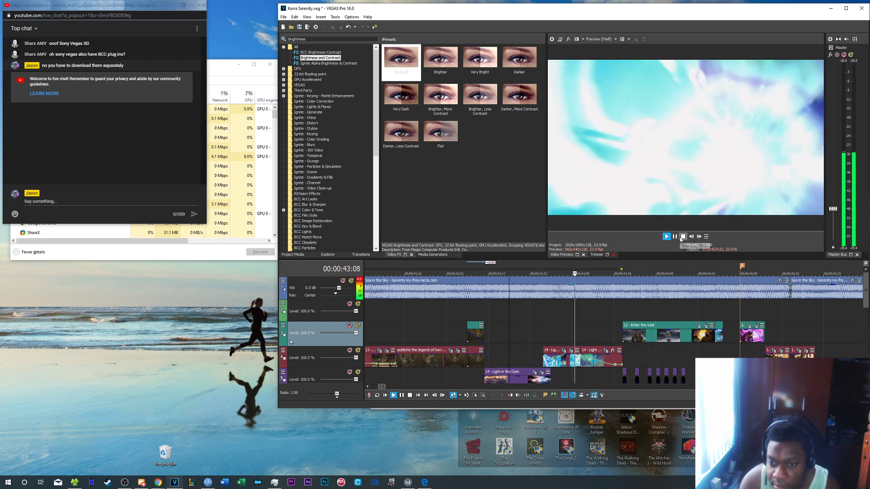
Examine the crossfade between the two Light in the Dark clips frame by frame, starting at about 00:00:43:05
scroll(572, 358, up, 2)
click(710, 355)
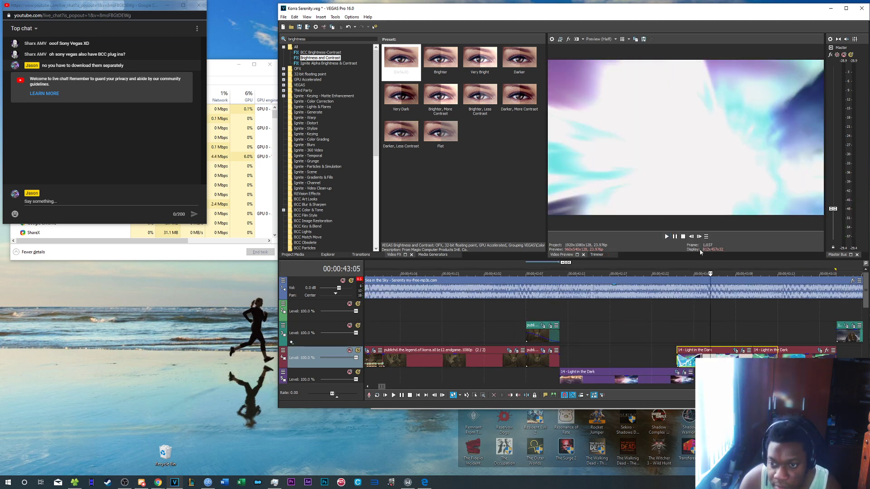
click(699, 238)
click(699, 238)
click(699, 238)
click(699, 238)
click(699, 238)
click(699, 237)
click(699, 237)
click(692, 238)
Open the first Light in the Dark clip's pan/crop and tighten the crop at frame 10 to about 660 × 371 around the figure
right_click(754, 359)
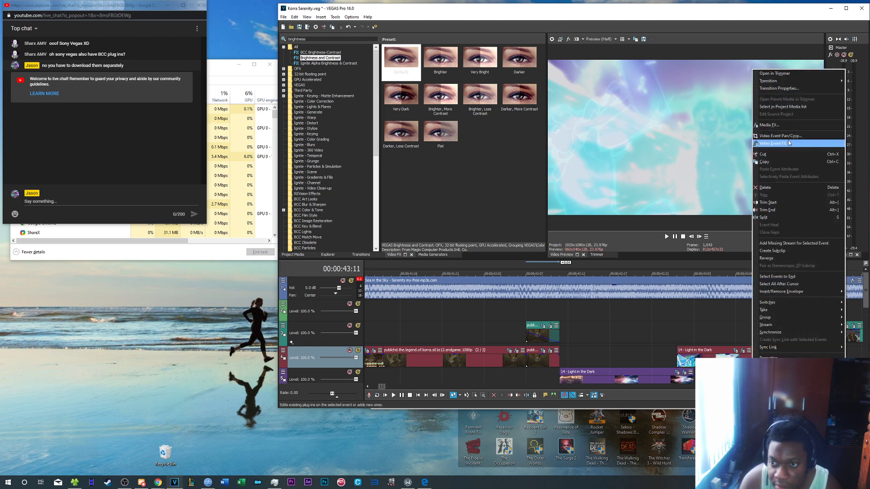
click(770, 141)
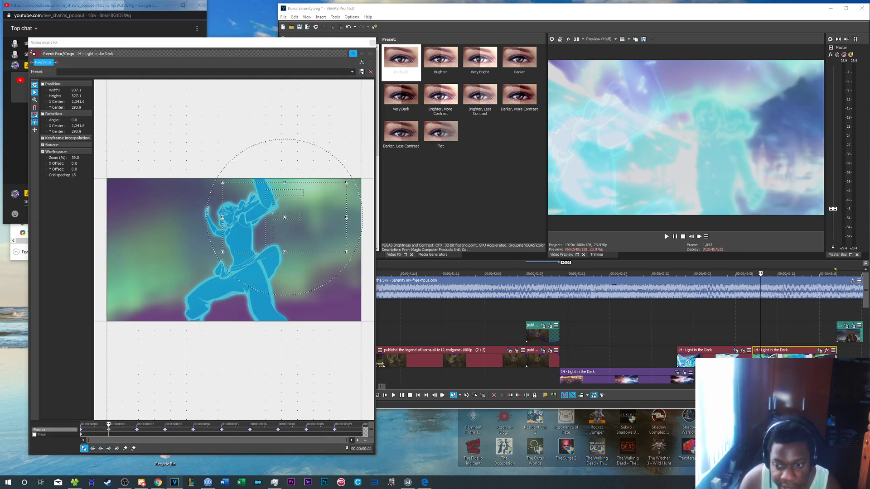
right_click(740, 357)
click(770, 135)
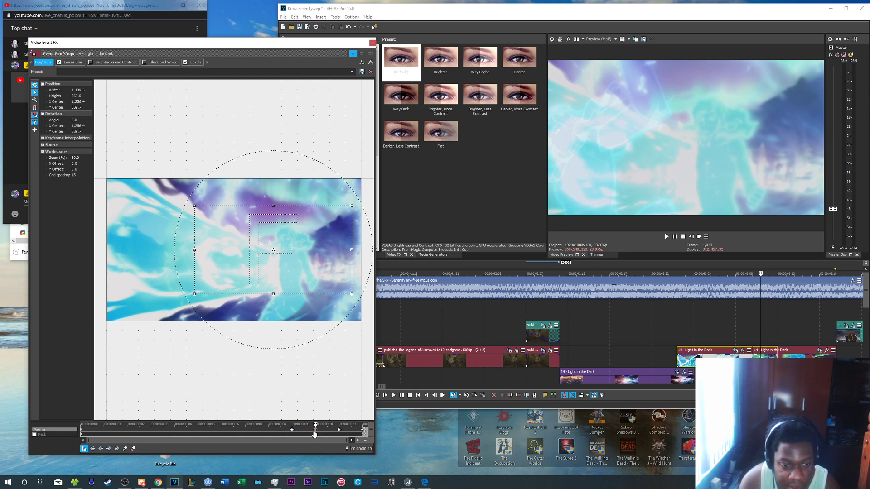
drag(346, 293, 305, 253)
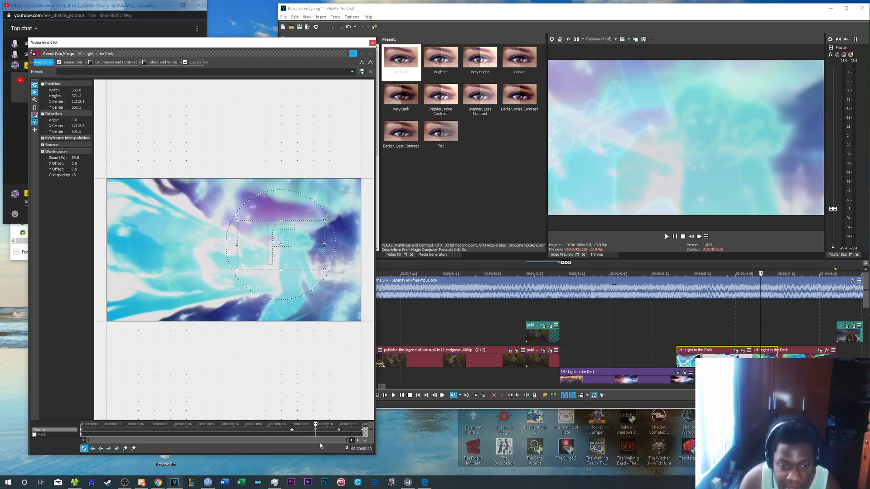
Check the crop at frame 11 and tighten the frame 9 crop to about 1,399 × 787, centred near 1,187, 546
click(339, 433)
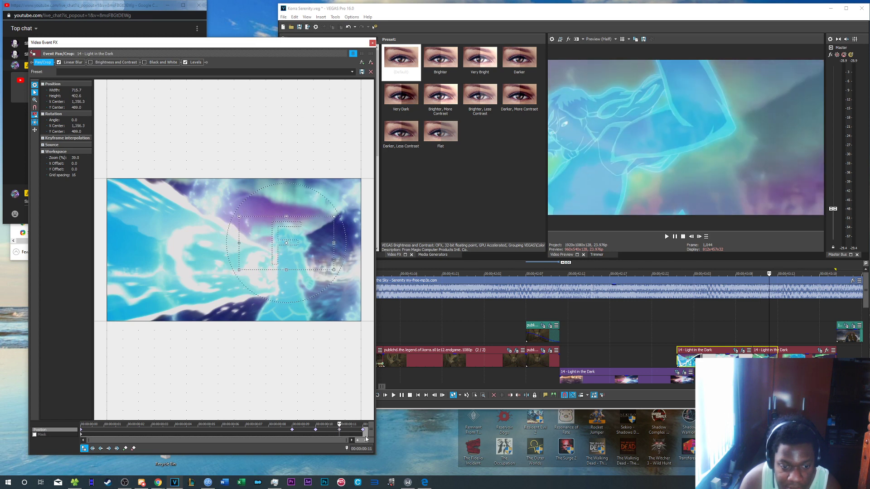
click(294, 432)
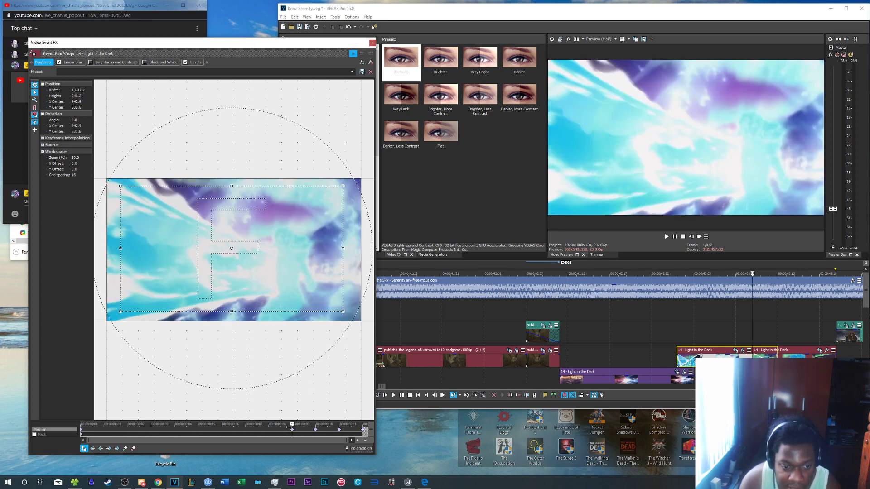
drag(343, 312, 341, 287)
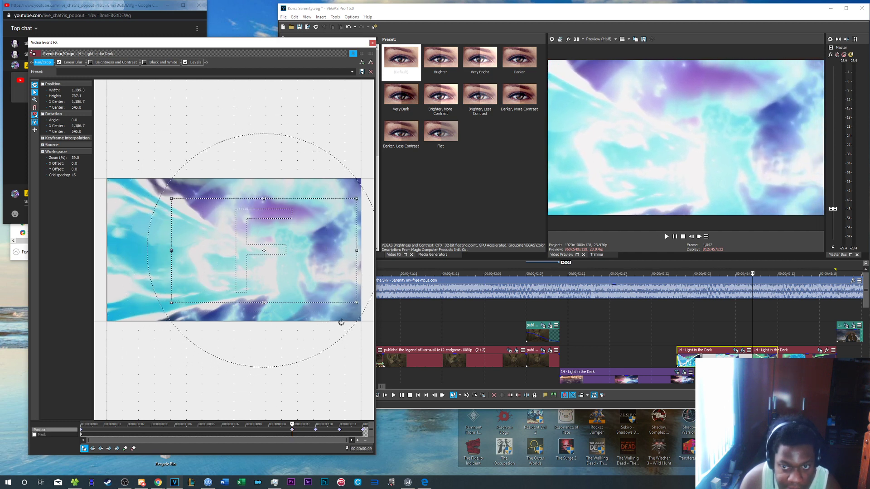
Copy the pan/crop keyframe at frame 0 and paste it at frame 4
click(83, 434)
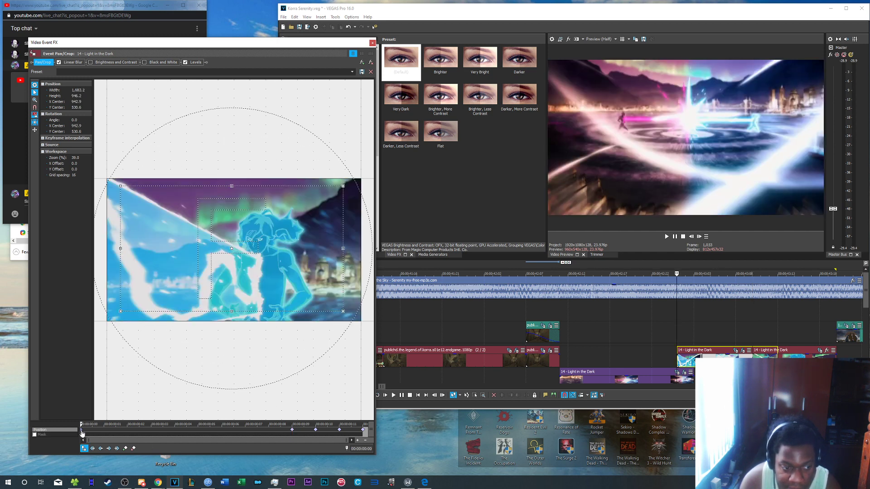
right_click(82, 434)
click(103, 363)
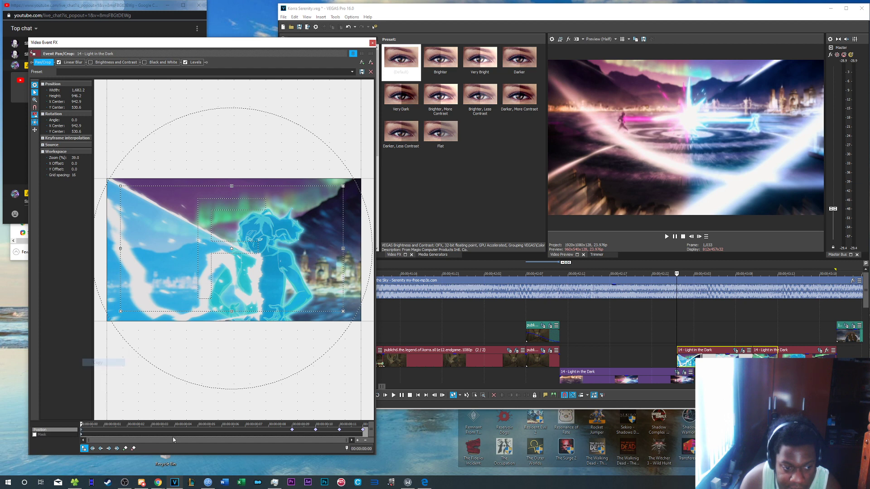
click(175, 434)
right_click(294, 267)
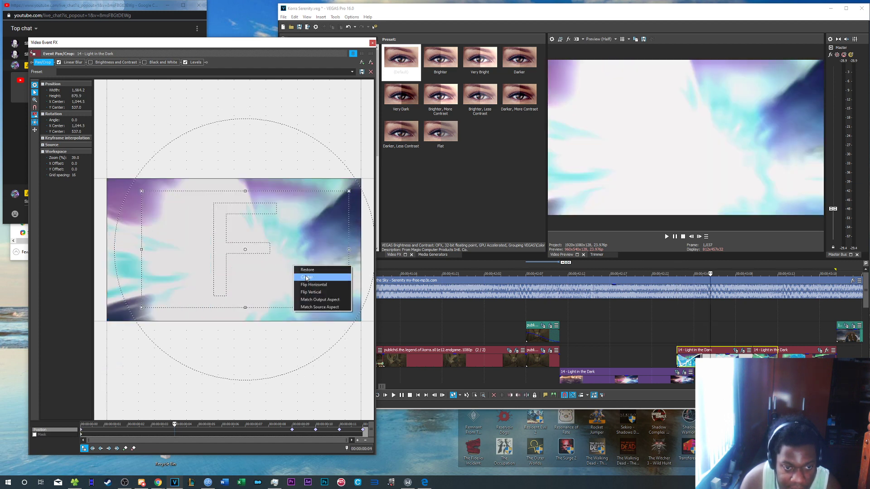
click(190, 428)
click(182, 429)
right_click(246, 292)
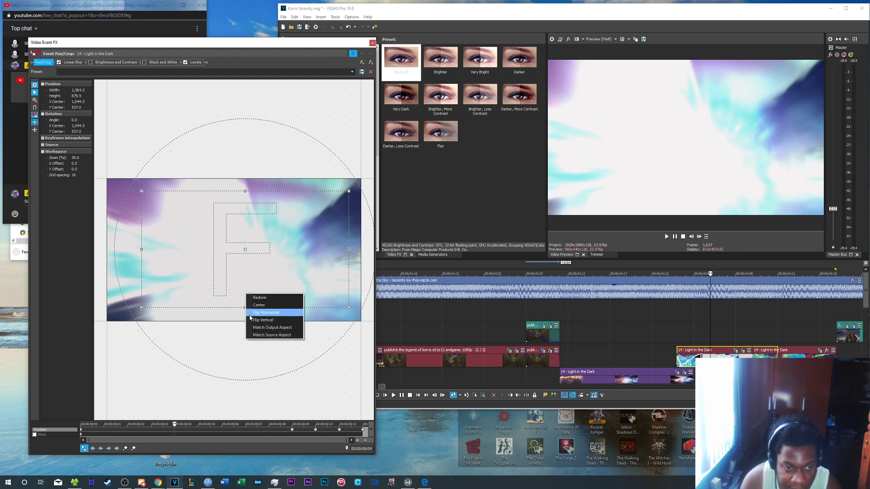
click(176, 430)
right_click(176, 431)
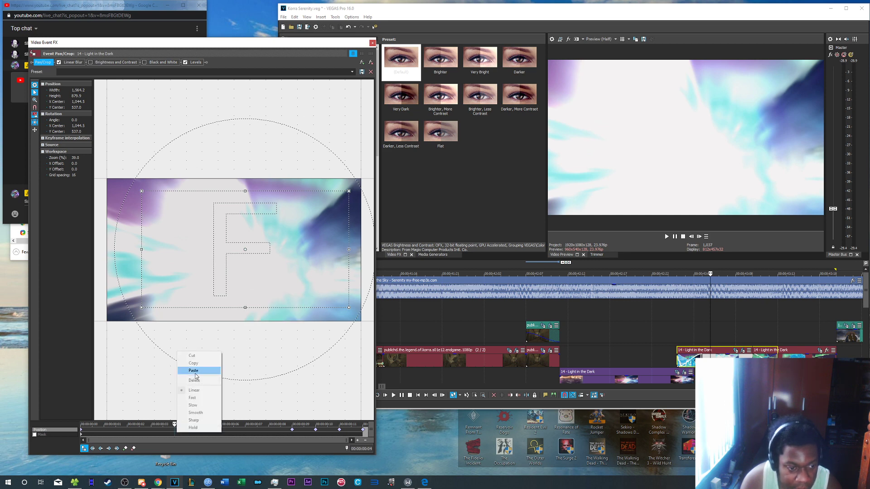
click(194, 371)
Nudge the crop at frame 2 so it is centred near 943, 528, and adjust the framing at frame 3
click(128, 430)
drag(240, 283, 241, 282)
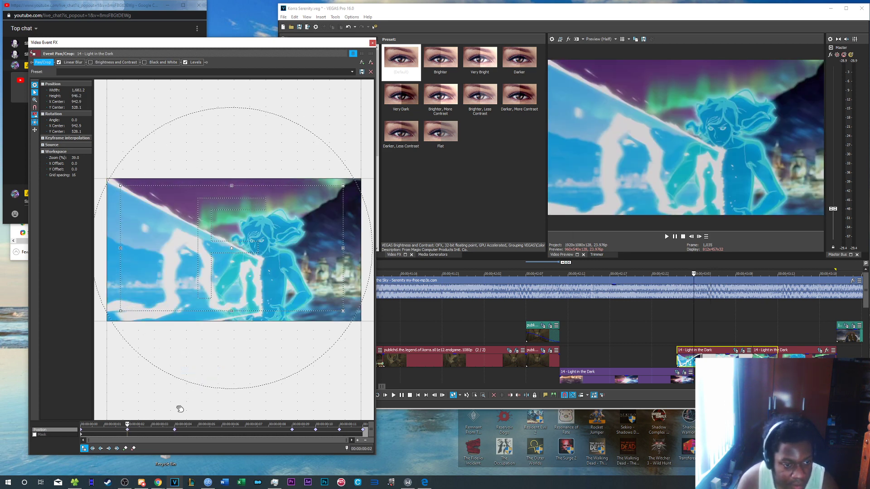
click(150, 431)
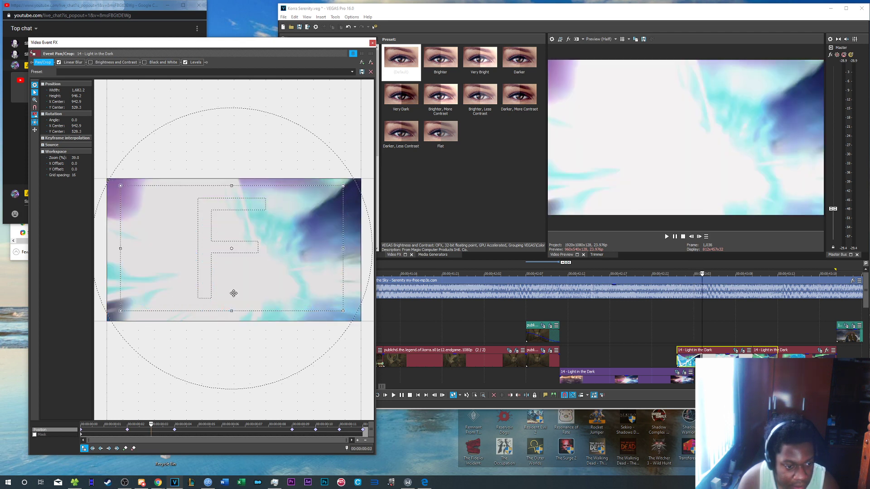
Shift the crop at frames 5 through 8 to follow the burst, centring frame 5 near 1,007, 517, and close the pan/crop window
click(192, 431)
drag(255, 302, 260, 300)
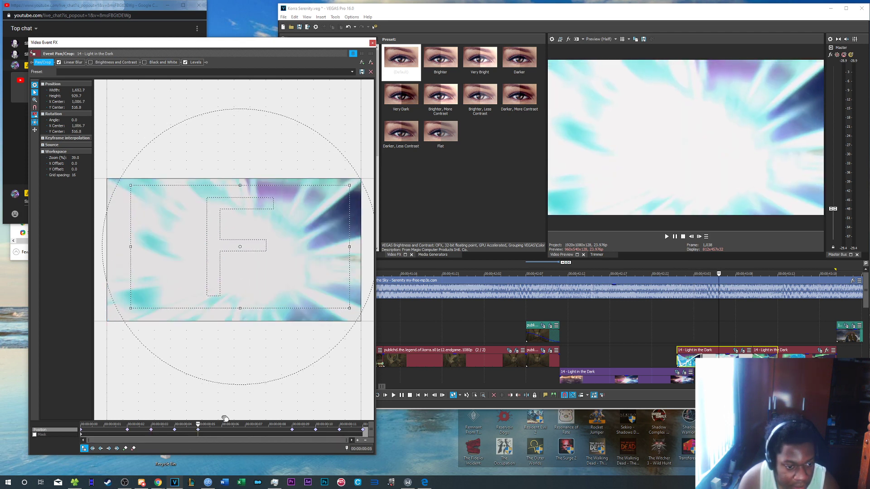
click(222, 431)
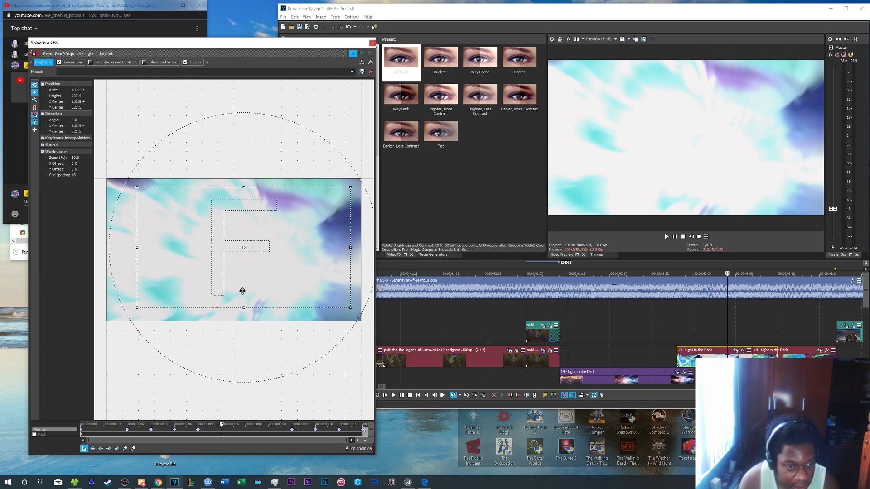
click(252, 432)
drag(274, 303, 297, 277)
click(267, 431)
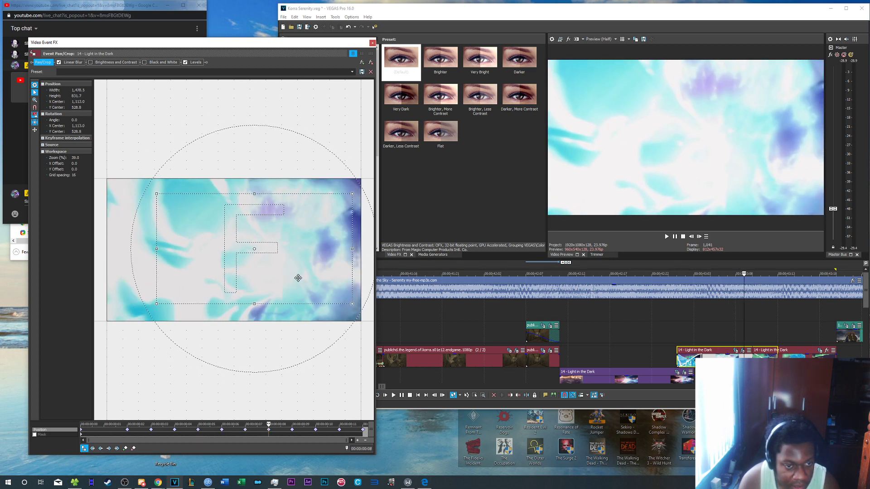
click(372, 43)
Play back the Light in the Dark transition repeatedly from about 00:00:42:21 to check the new framing
click(646, 345)
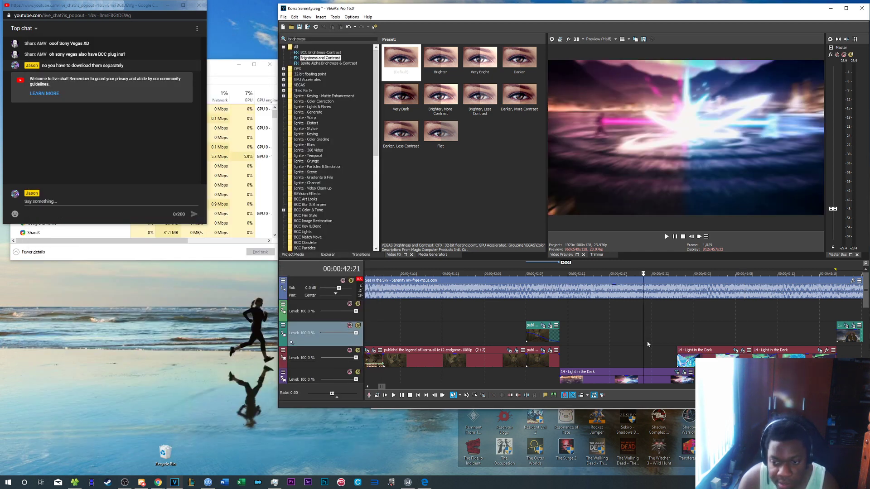
key(space)
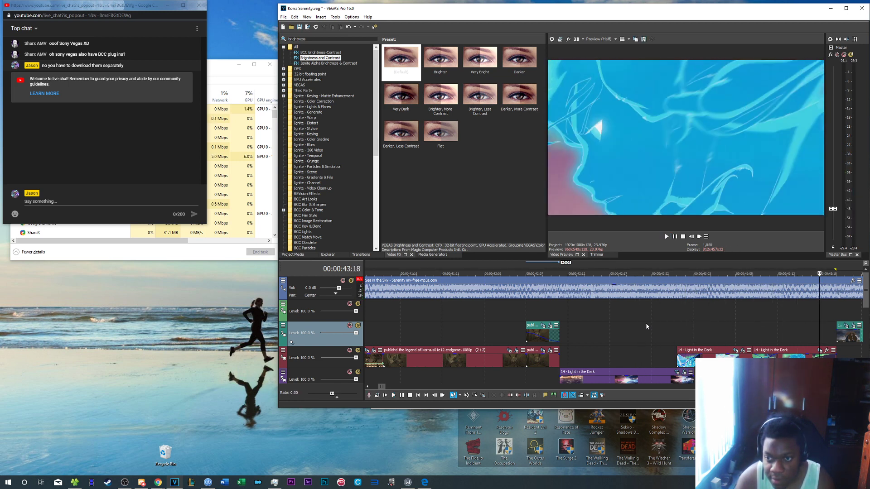
key(l)
key(k)
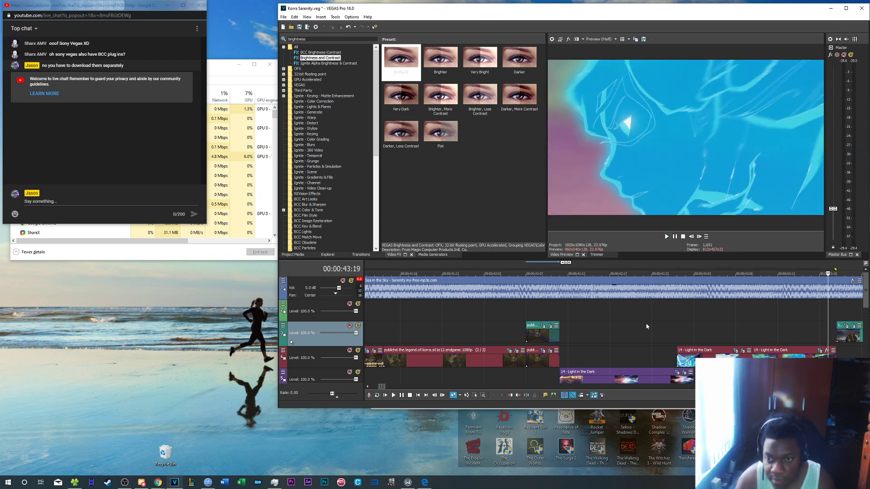
click(630, 335)
key(space)
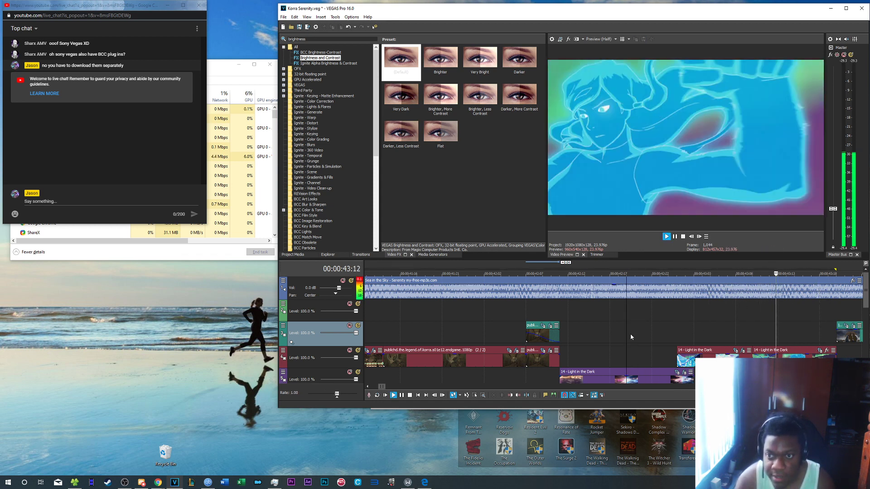
key(Return)
key(space)
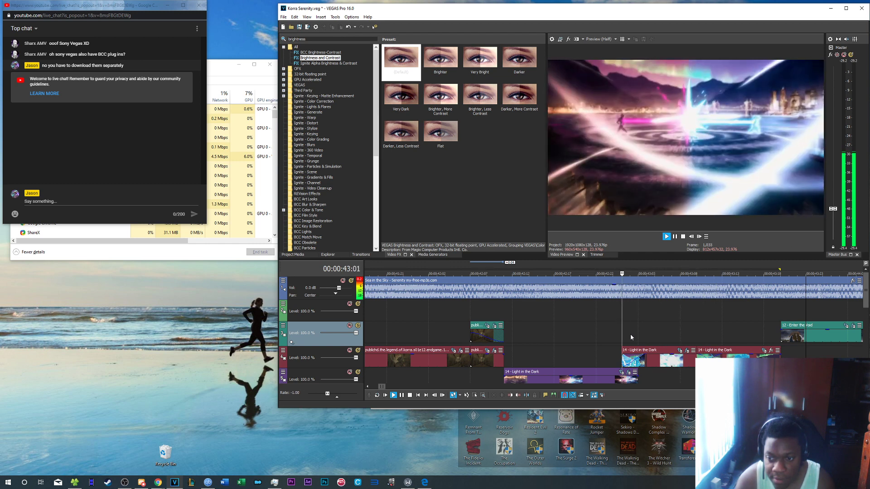
Play back the sequence from the end of the endgame clip through the Light in the Dark clips into Enter the Void
key(k)
click(563, 340)
key(j)
key(k)
key(l)
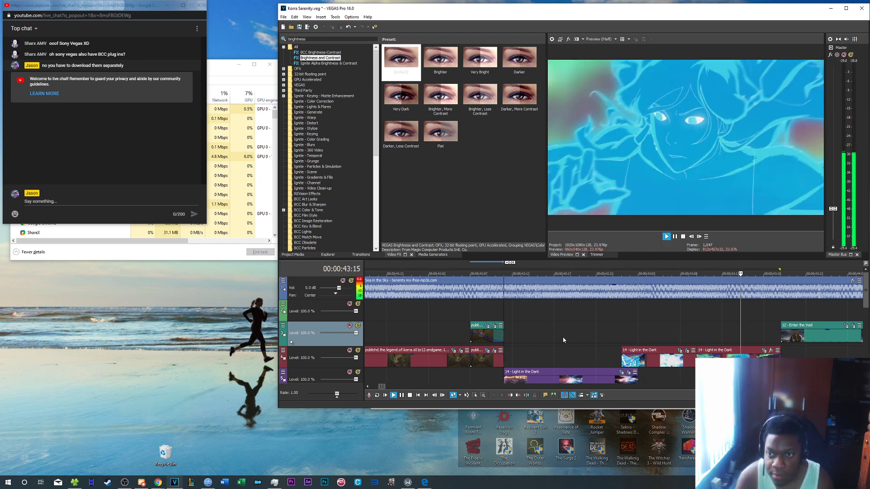
key(k)
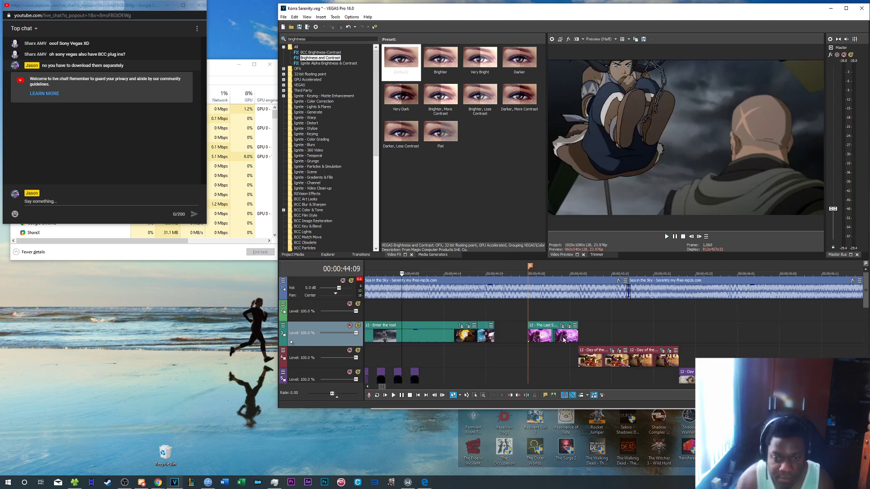
Examine the cut from the second Light in the Dark clip to Enter the Void, stepping through the frames to 00:00:43:21
scroll(564, 341, down, 1)
click(406, 327)
key(space)
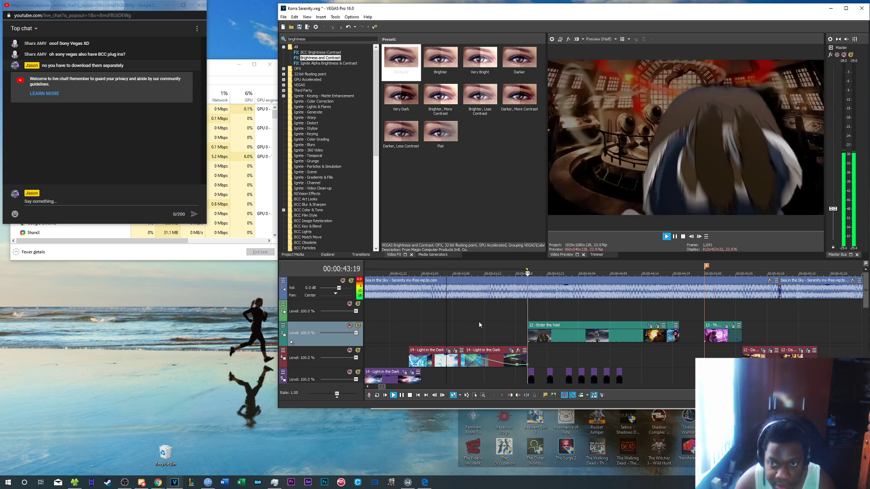
click(483, 332)
key(space)
key(space)
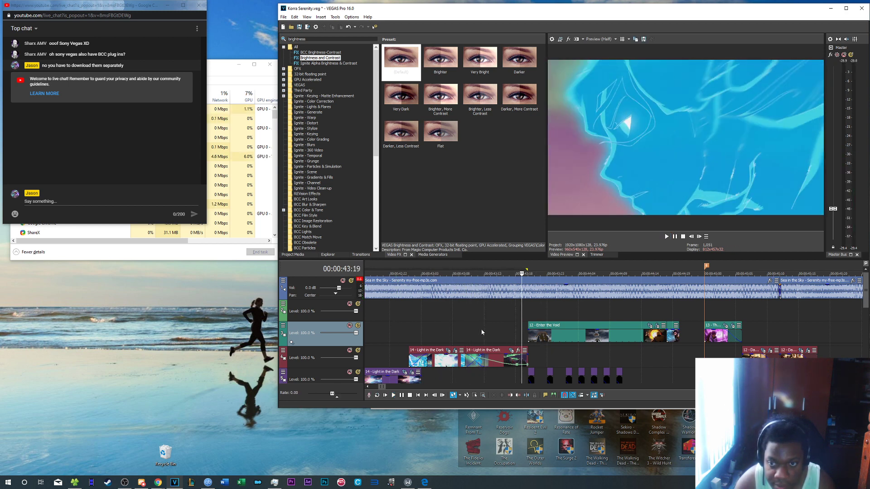
key(Right)
key(Right)
Extend the second Light in the Dark clip's end about three frames under Enter the Void and fade Enter the Void in over it
click(514, 359)
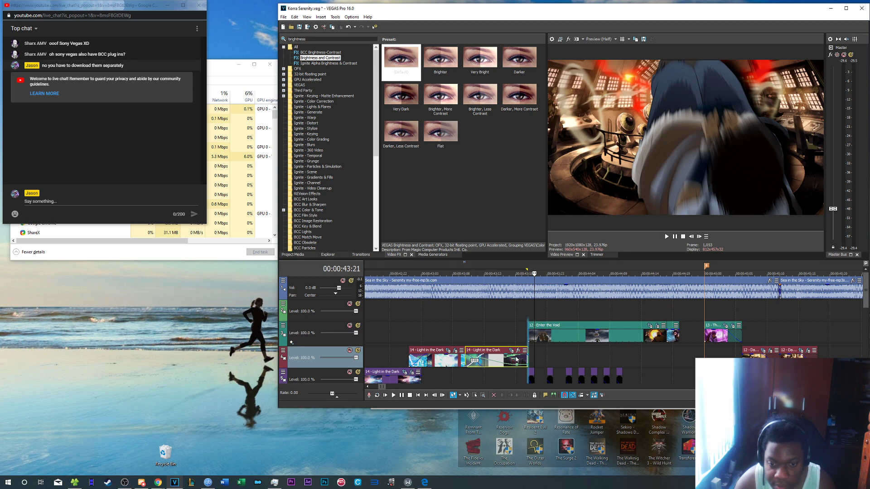
mouse_move(517, 360)
mouse_down()
mouse_move(524, 358)
mouse_move(518, 363)
mouse_up()
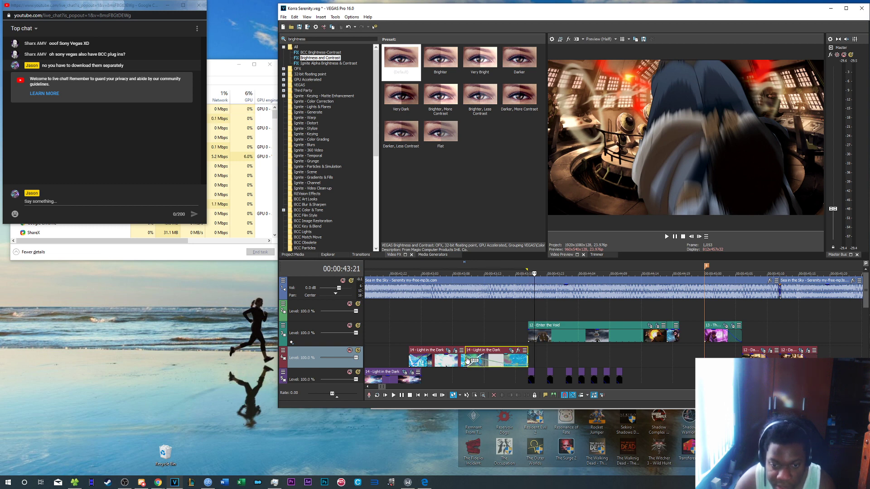
drag(527, 357, 538, 332)
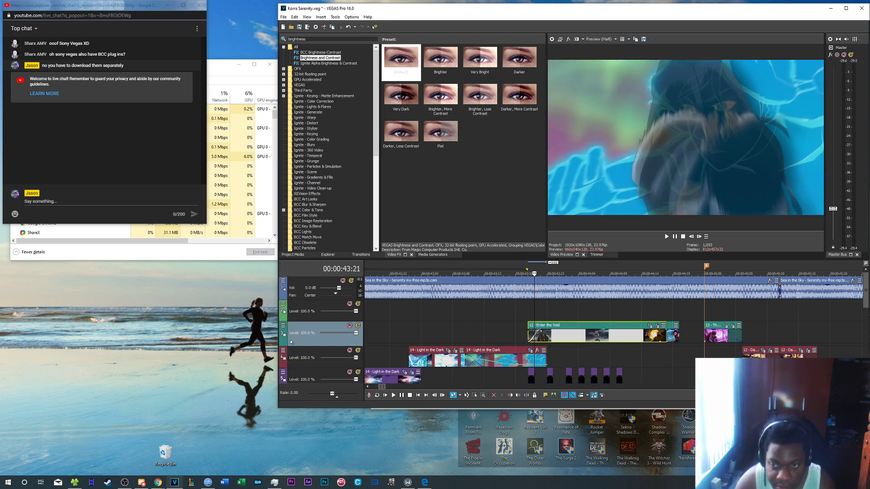
Play back the new overlap between Light in the Dark and Enter the Void repeatedly, starting from about 00:00:43:03
click(424, 328)
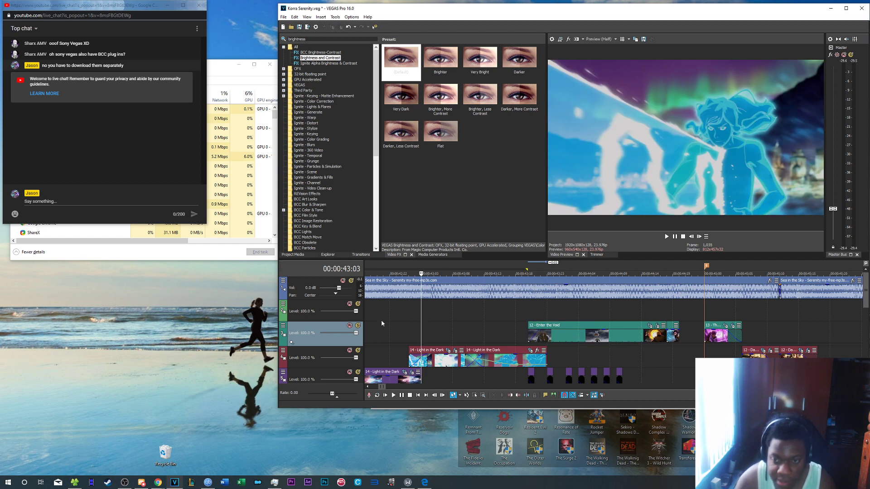
key(space)
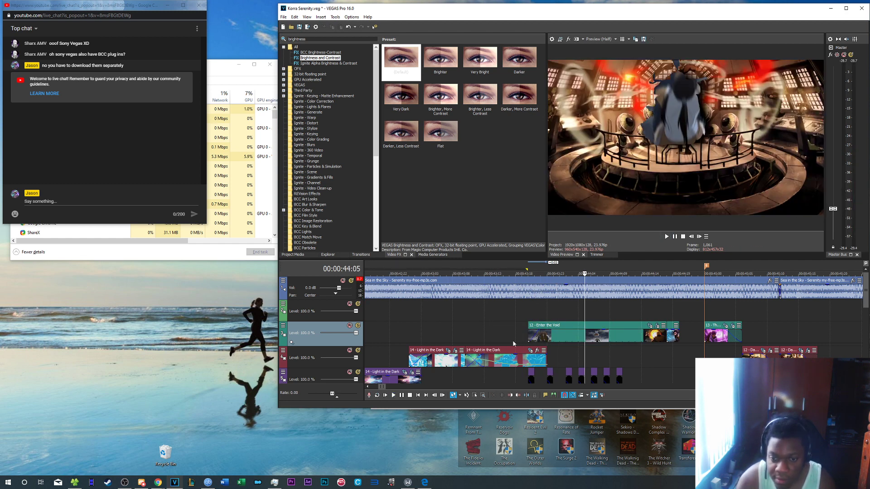
click(474, 330)
key(space)
key(Return)
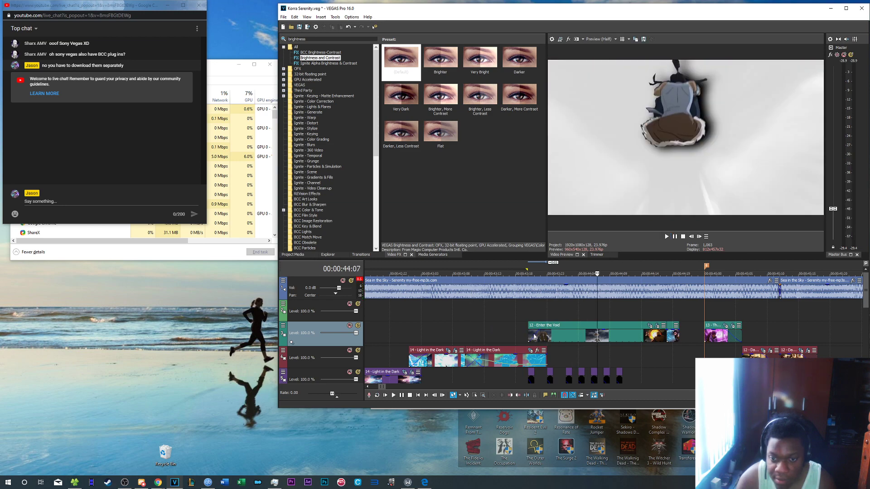
key(j)
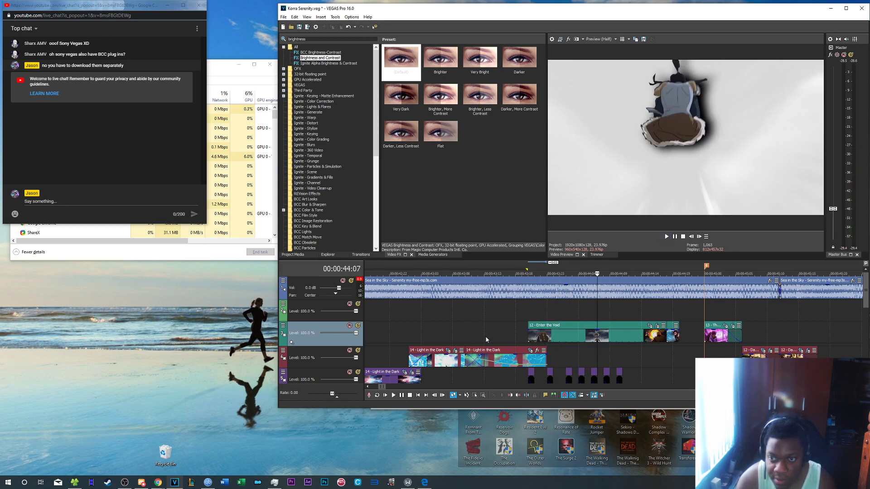
key(space)
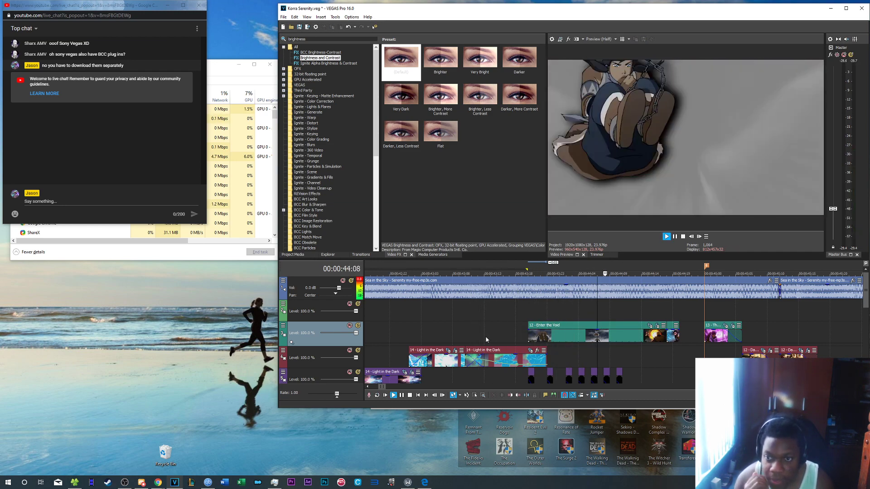
key(l)
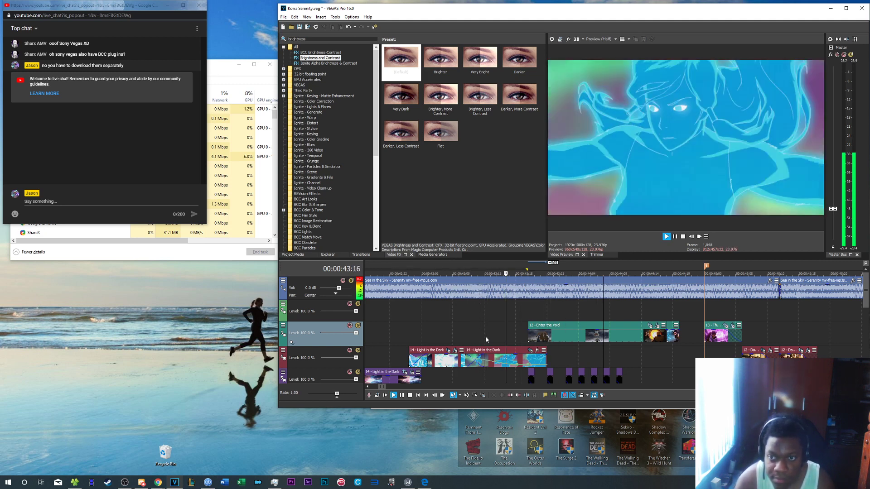
key(k)
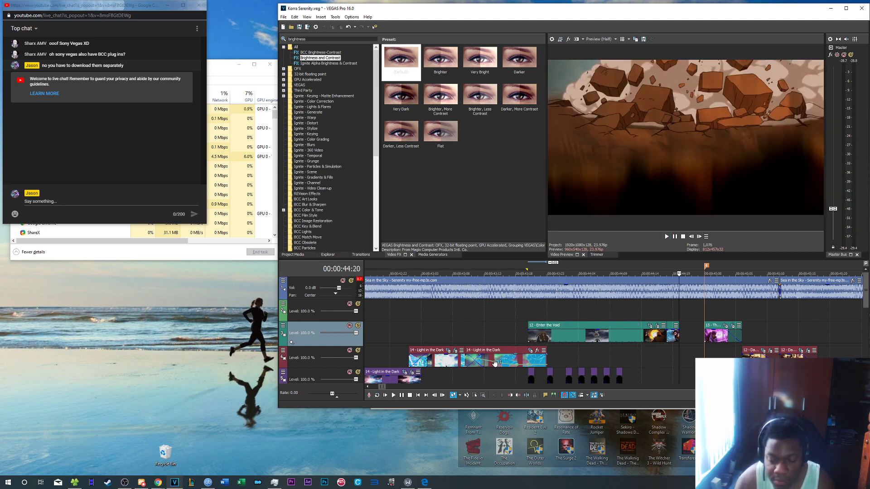
Play back the wider sequence from 00:00:41:11 to about 00:00:45:16
scroll(495, 362, down, 4)
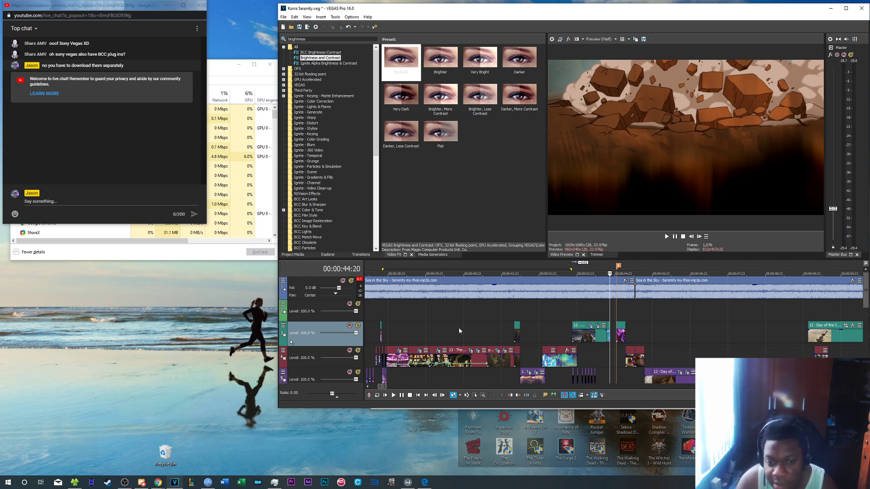
scroll(862, 310, down, 2)
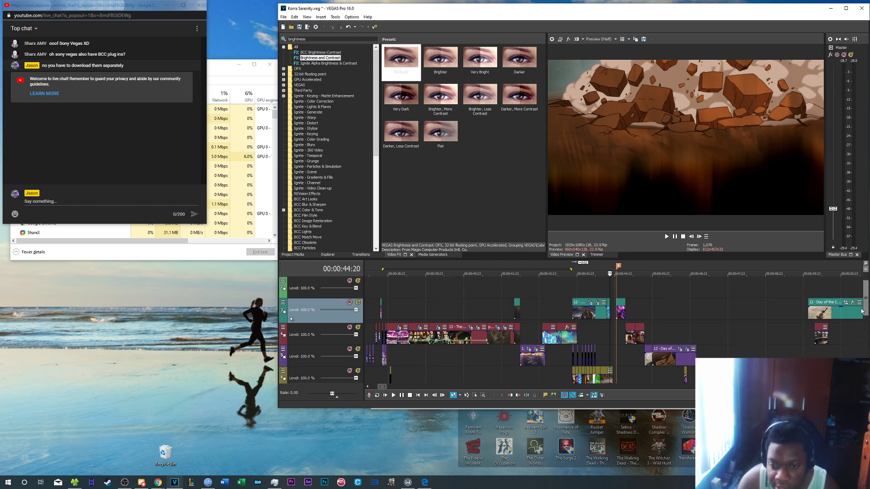
click(532, 289)
click(483, 286)
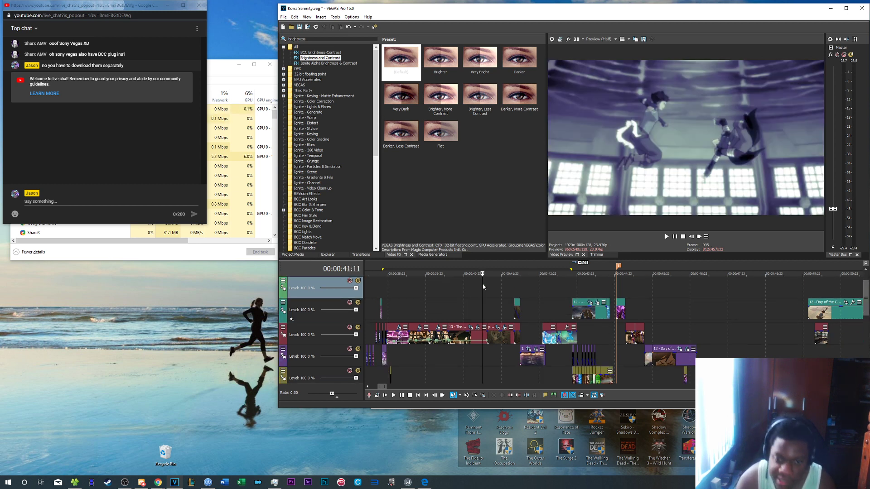
key(space)
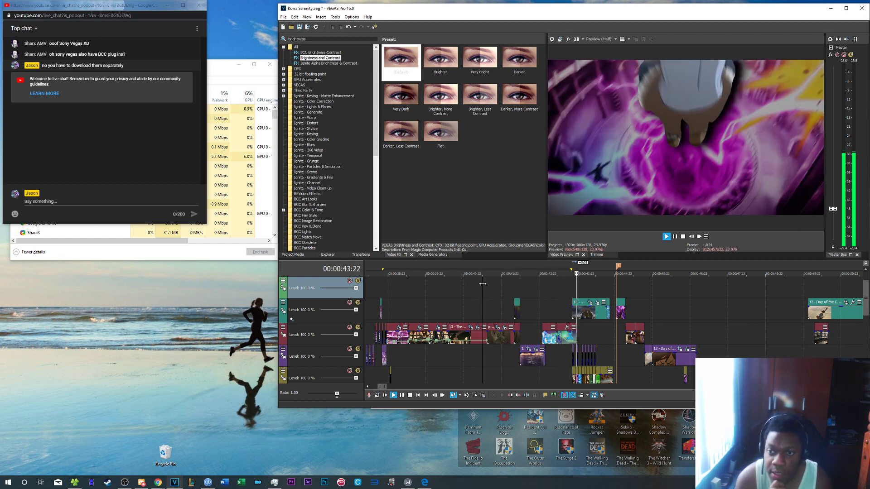
key(Return)
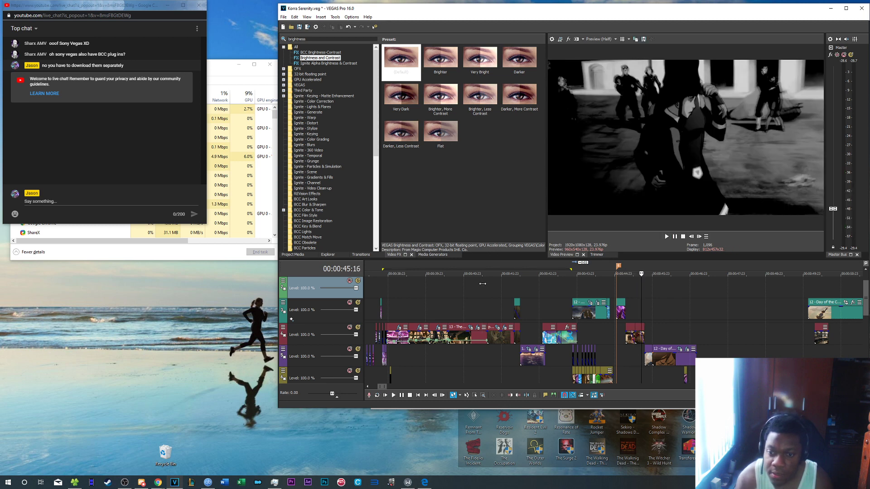
Play back the stretch from The Last Stand clip through the short Day of the Colossus clips several times, up to about 00:00:45:14
scroll(692, 316, down, 2)
click(617, 316)
scroll(610, 320, up, 7)
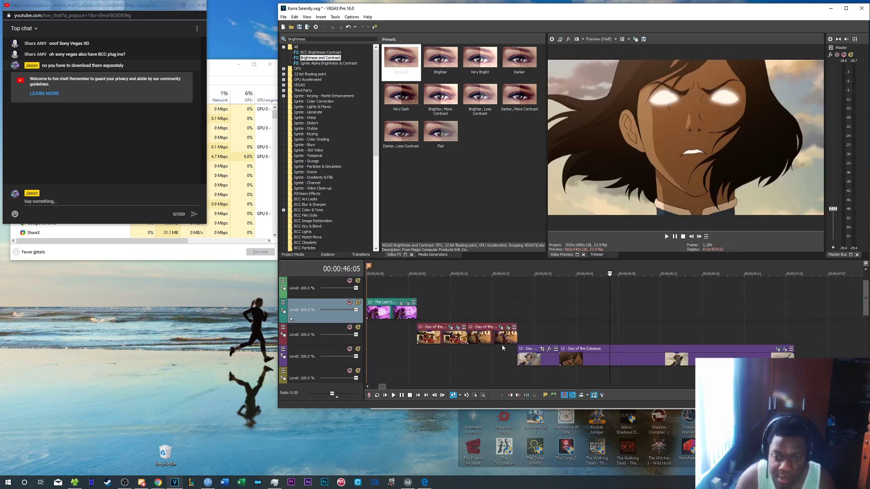
scroll(465, 340, down, 1)
click(423, 309)
click(397, 301)
click(394, 282)
key(space)
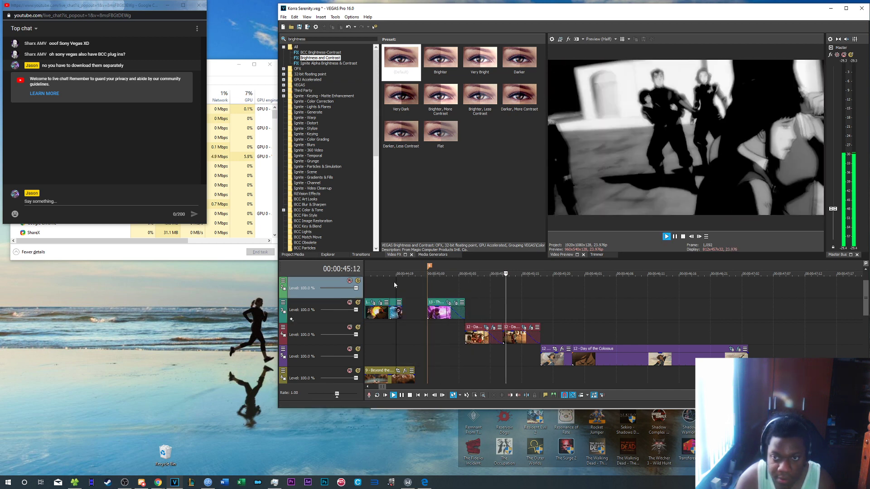
key(space)
click(438, 314)
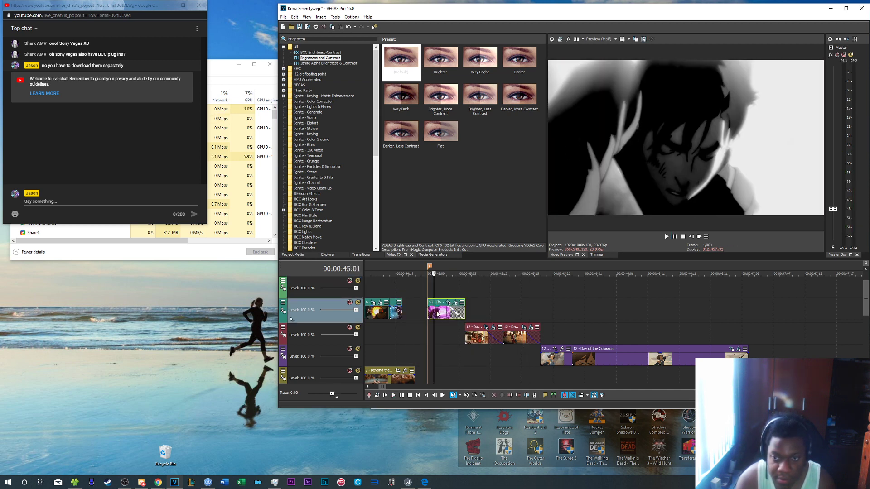
click(420, 292)
key(space)
key(space)
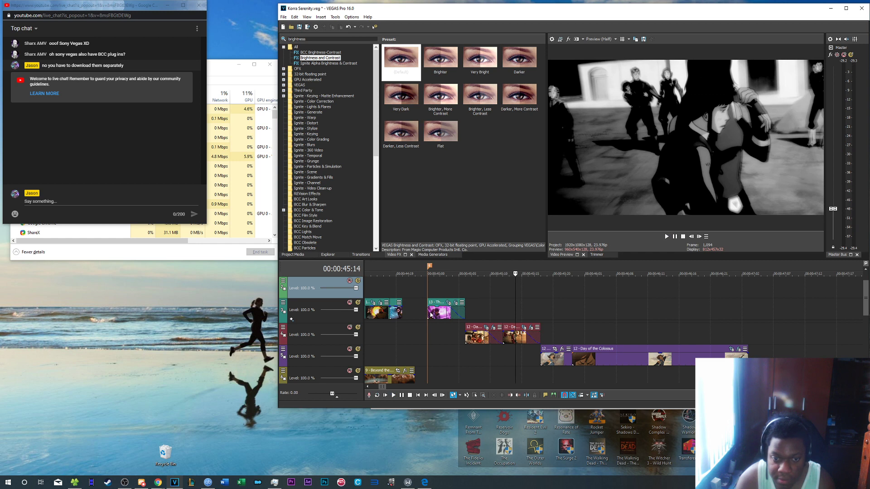
In The Last Stand clip's Pan/Crop, tighten the late keyframe to about 1,304 wide at 1.5°, move it to 00:00:00:04, and end at about 1,332 wide
right_click(437, 312)
click(483, 86)
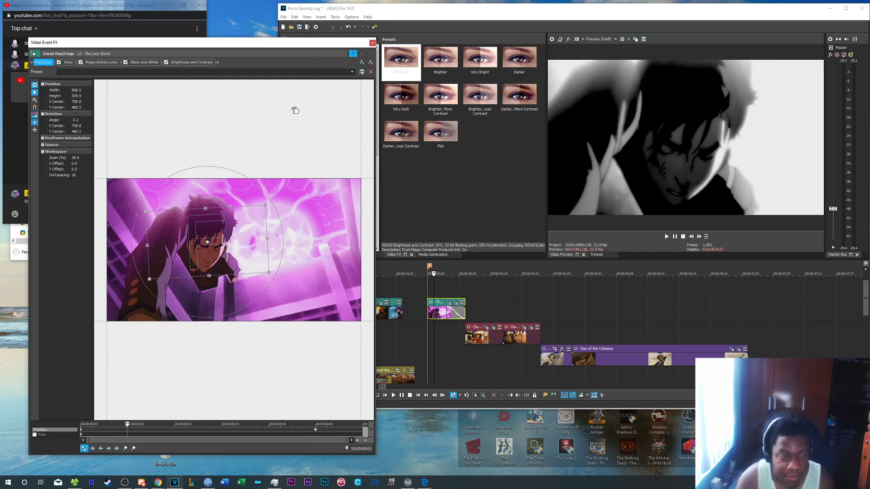
drag(201, 425, 86, 425)
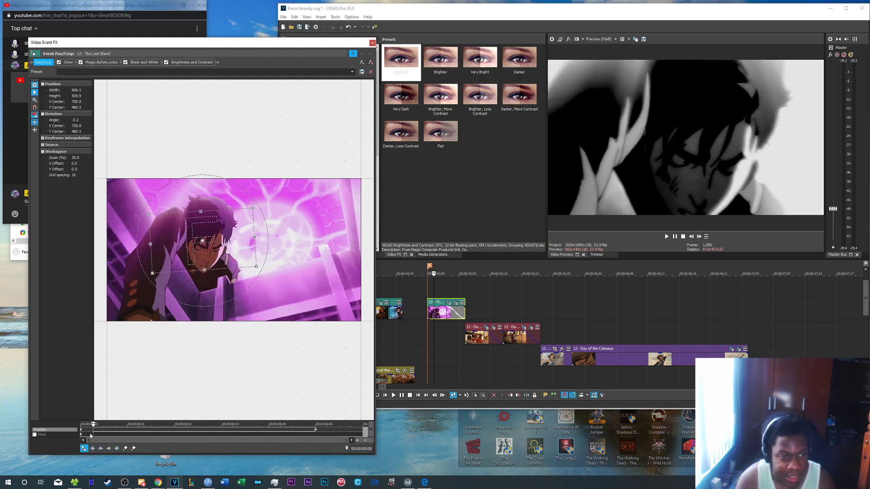
click(316, 430)
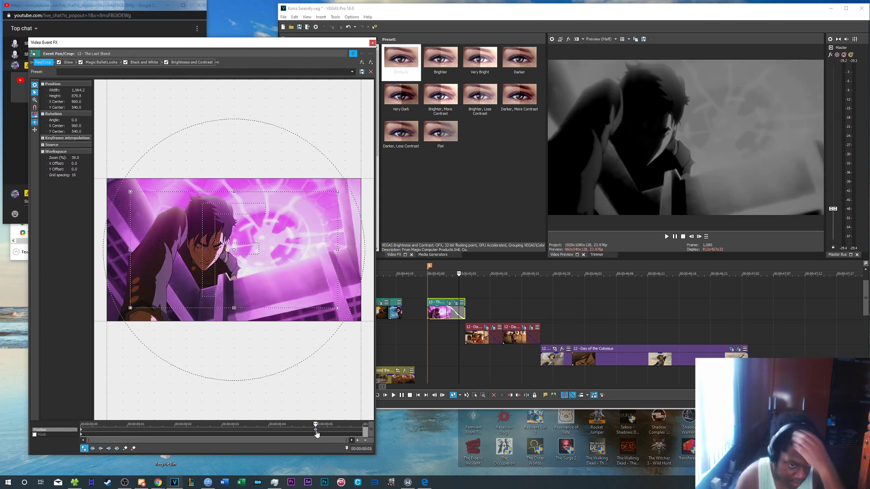
mouse_move(283, 279)
mouse_down()
mouse_move(264, 278)
mouse_move(270, 288)
mouse_up()
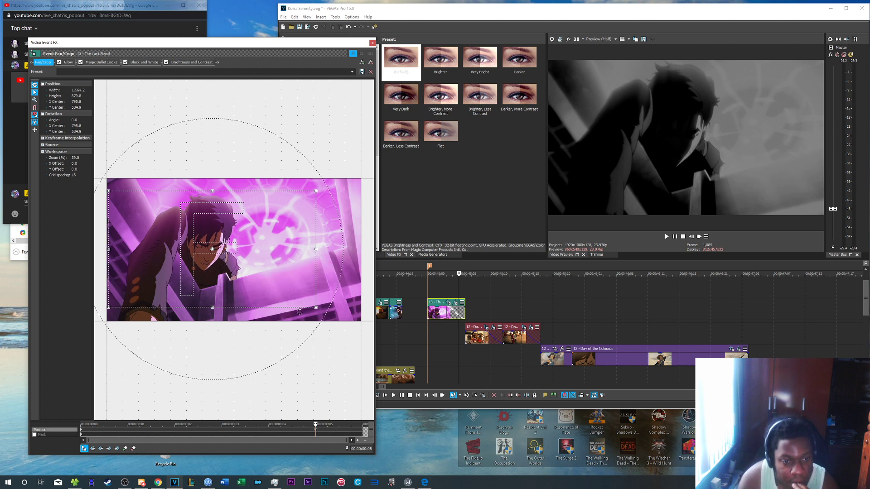
drag(315, 308, 260, 285)
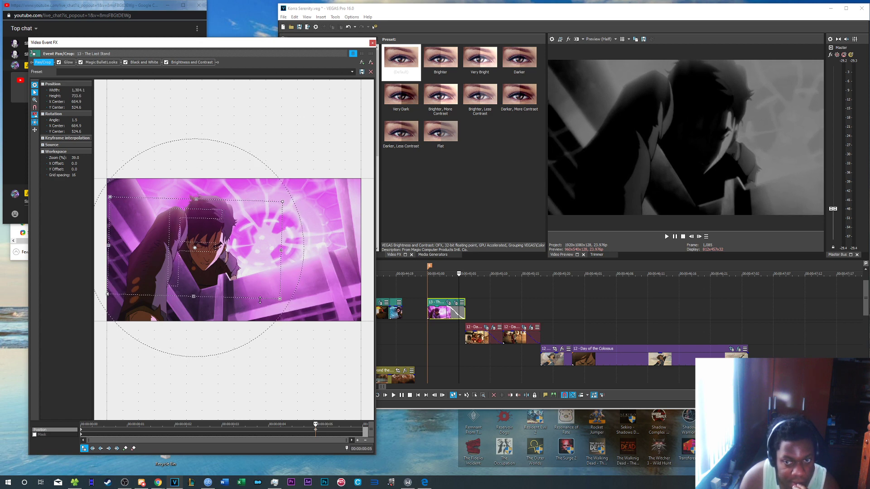
click(355, 432)
mouse_move(280, 300)
mouse_down()
mouse_move(273, 292)
mouse_move(283, 304)
mouse_up()
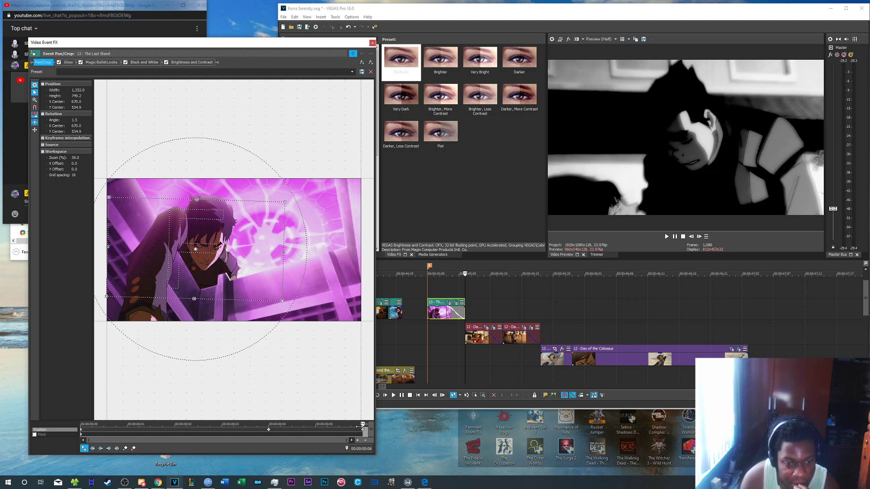
Rotate the starting crop frame of The Last Stand clip to 3.5° and play back the result
drag(363, 426, 31, 435)
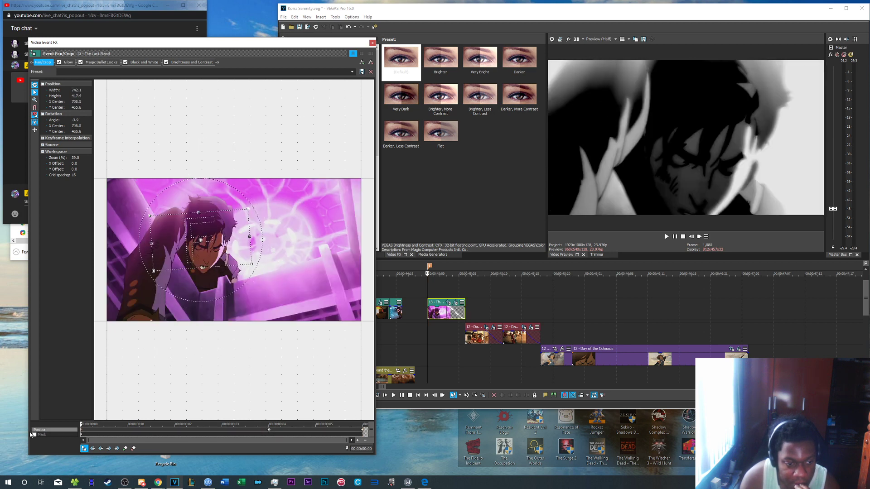
right_click(82, 430)
click(99, 412)
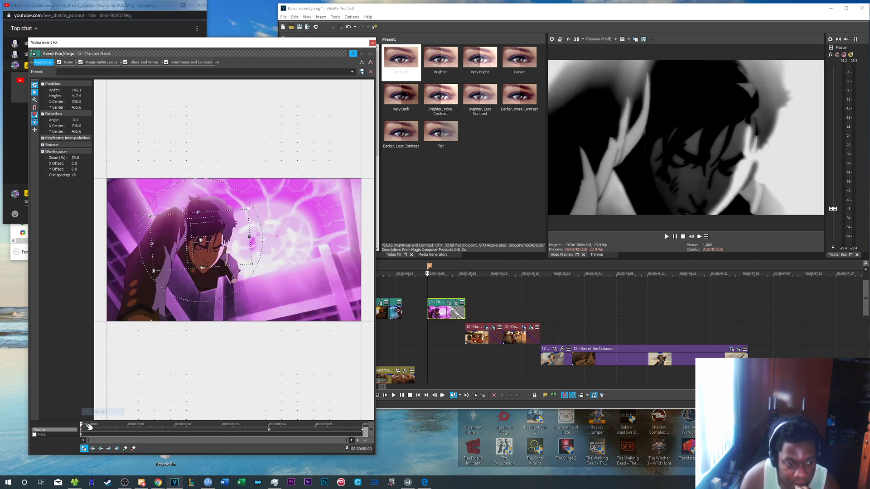
drag(248, 248, 257, 250)
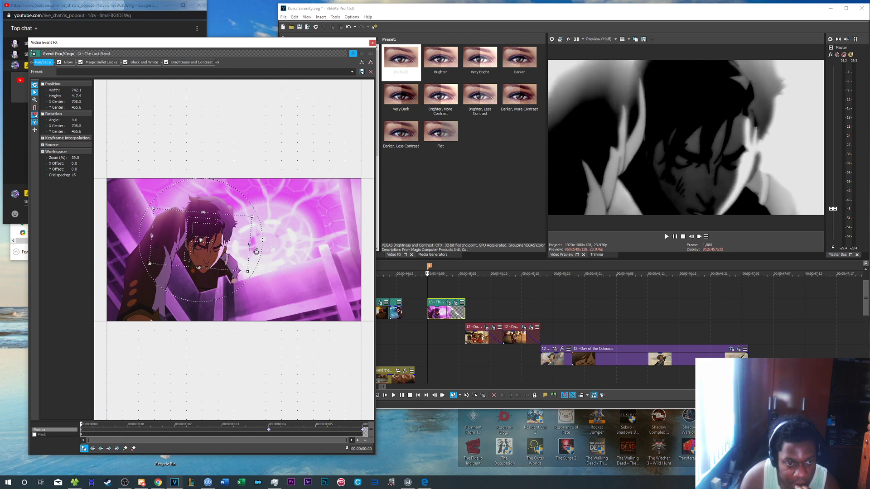
click(666, 236)
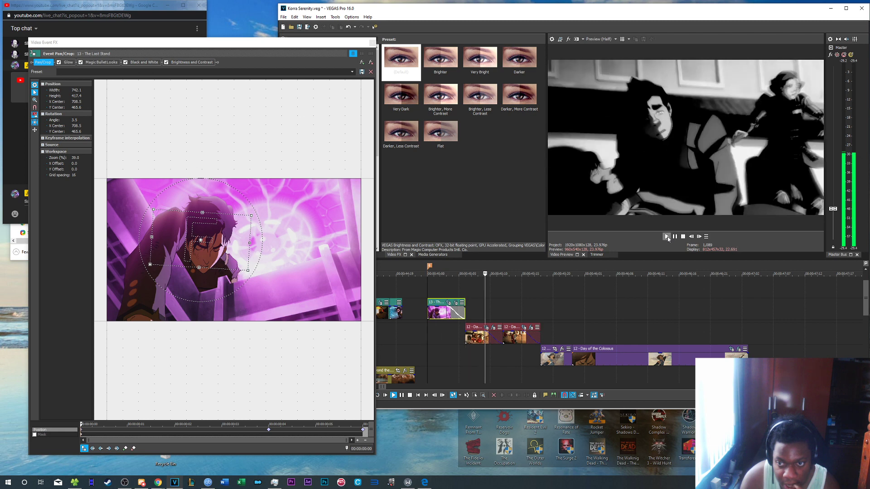
click(674, 236)
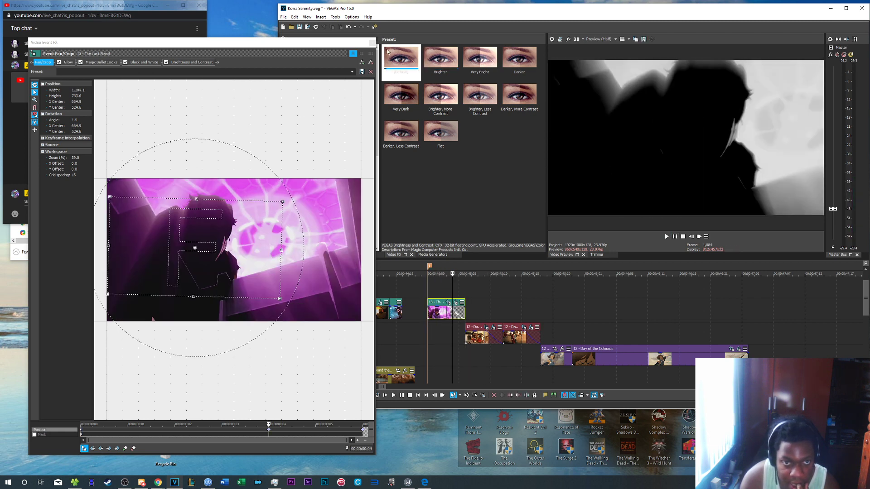
In the first Day of the Colossus clip's Pan/Crop, move the late keyframe to 00:00:00:04 and crop it to about 1,203 by 677, rotated -3.8°
right_click(477, 339)
click(528, 111)
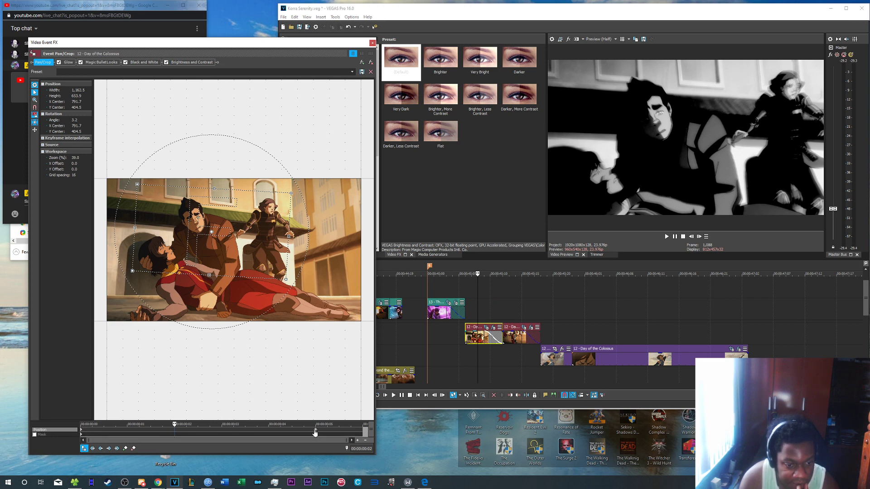
drag(316, 433, 258, 436)
click(82, 432)
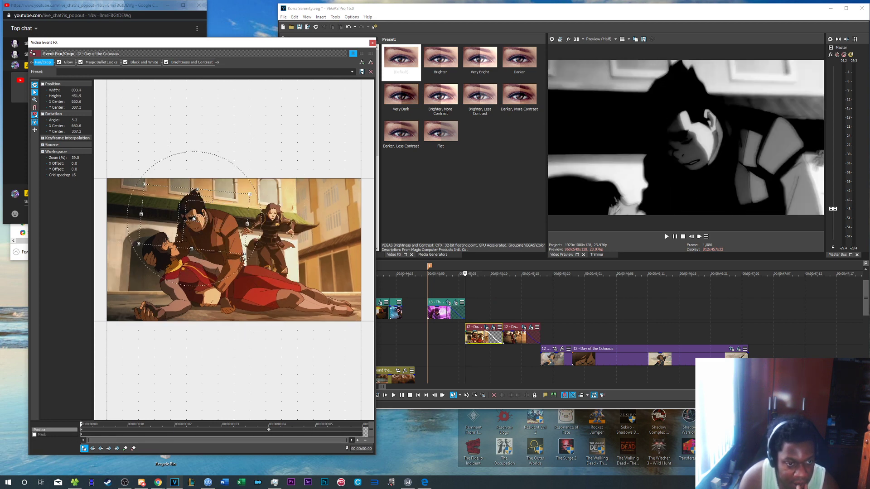
click(269, 431)
drag(348, 314, 334, 307)
drag(345, 290, 285, 266)
drag(317, 298, 297, 289)
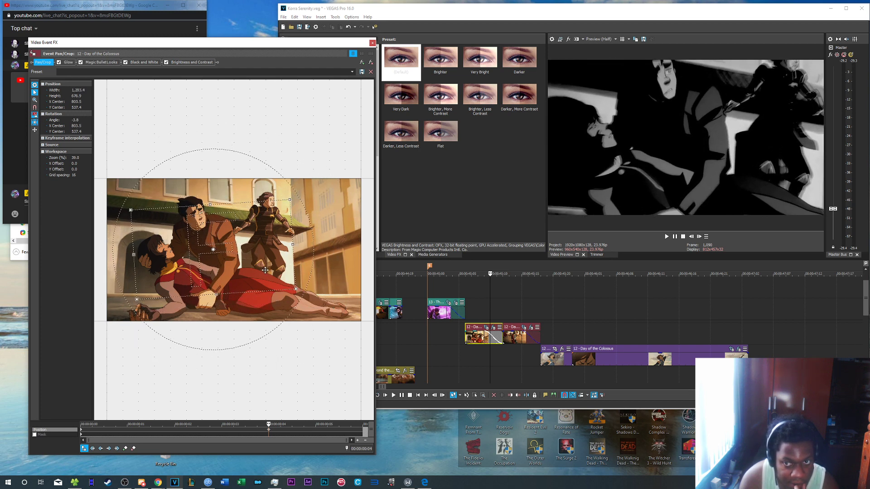
Recentre the clip's starting crop at about 717, 384 with a -6.1° angle, and widen its ending crop to about 1,271 by 715
click(83, 429)
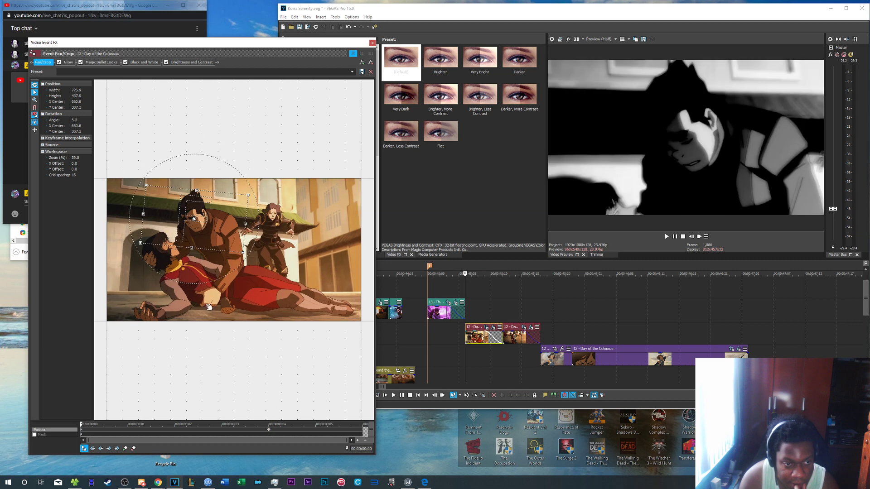
drag(194, 219, 218, 236)
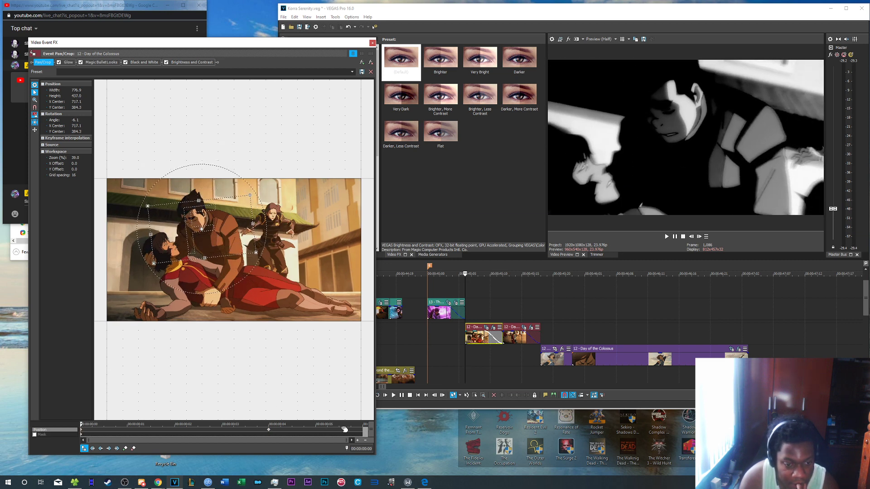
click(351, 431)
drag(290, 281, 295, 284)
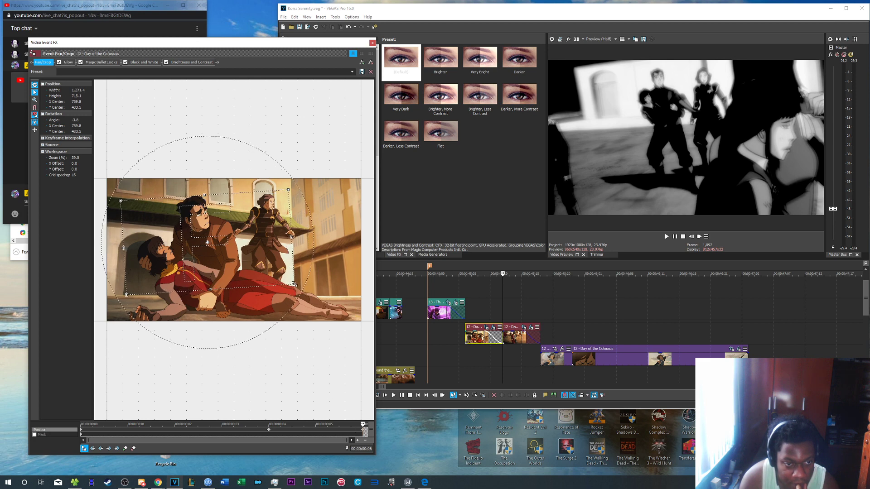
Open Pan/Crop for the second Day of the Colossus clip and recentre its starting crop at about 1,069, 369 with a 1.4° angle
right_click(510, 337)
click(558, 114)
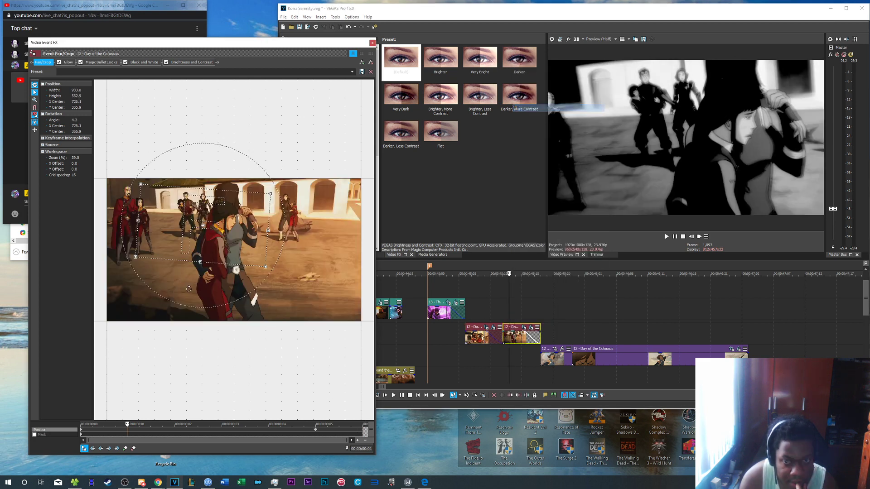
click(82, 431)
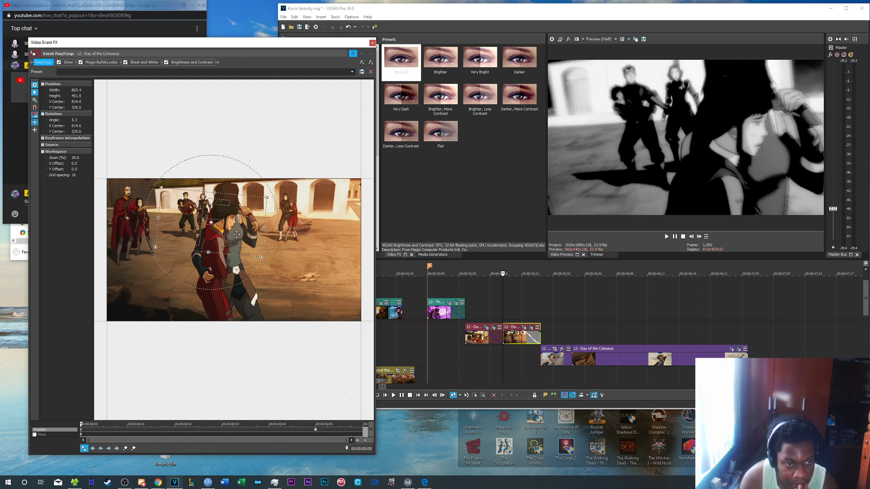
drag(275, 236, 311, 263)
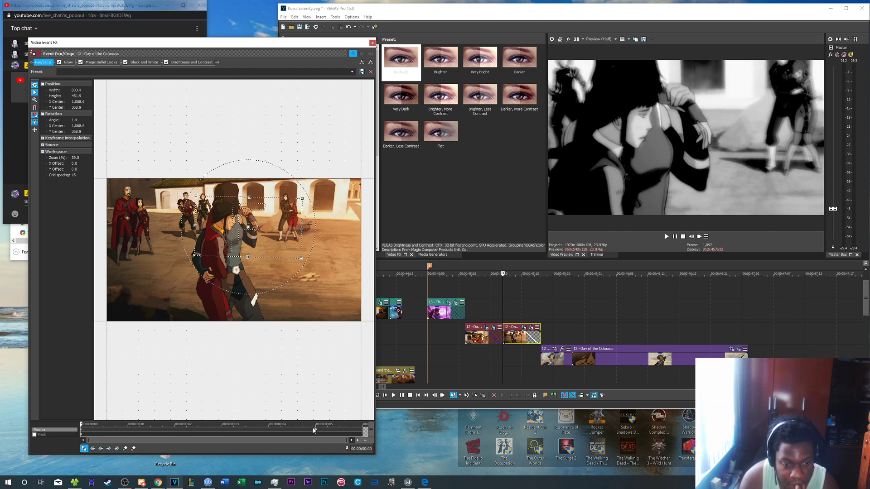
Move this clip's late keyframe to 00:00:00:04, reframe it around 932, 430, widen the ending crop to about 1,470 by 827, and close Pan/Crop
drag(298, 431, 269, 433)
drag(348, 316, 296, 270)
drag(333, 433, 358, 430)
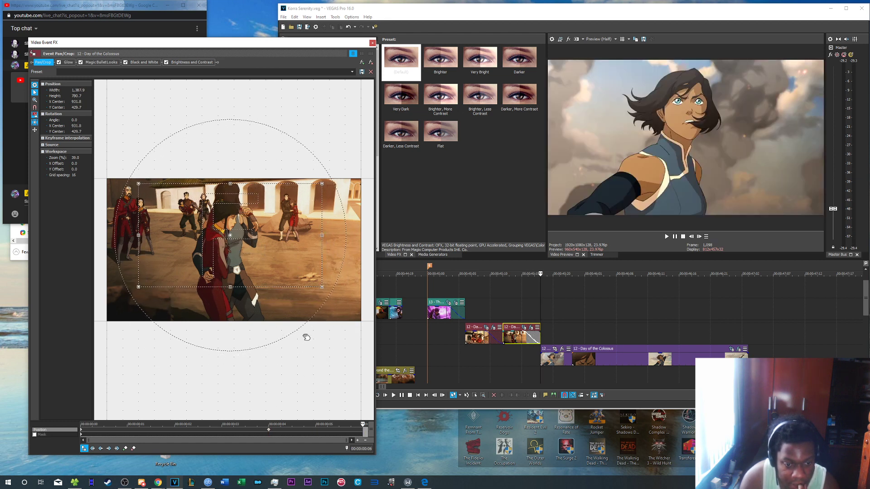
drag(320, 290, 322, 292)
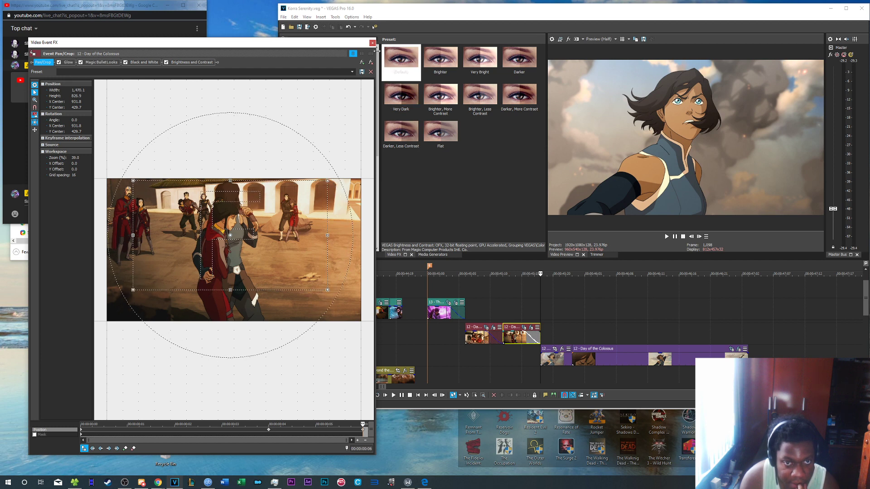
click(373, 44)
Play back the reframed clips repeatedly from before The Last Stand clip to the end of the long Day of the Colossus clip
click(667, 237)
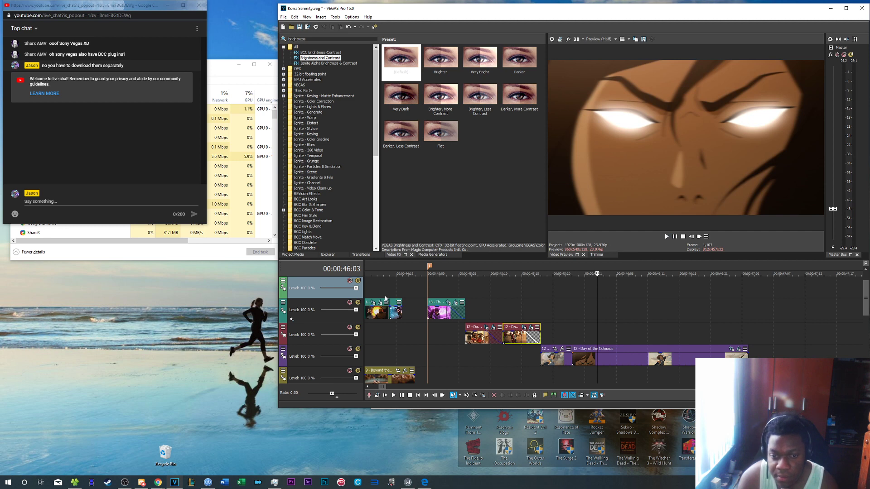
click(383, 290)
click(666, 237)
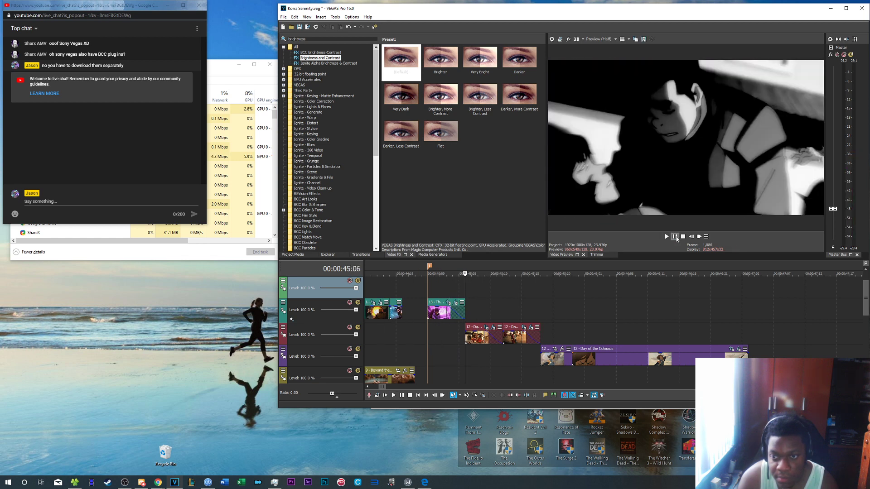
click(675, 236)
click(677, 239)
click(676, 238)
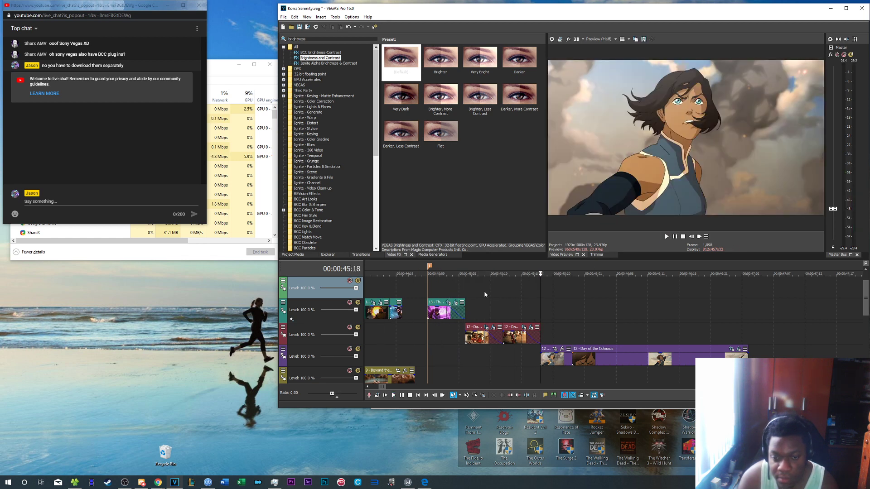
click(668, 237)
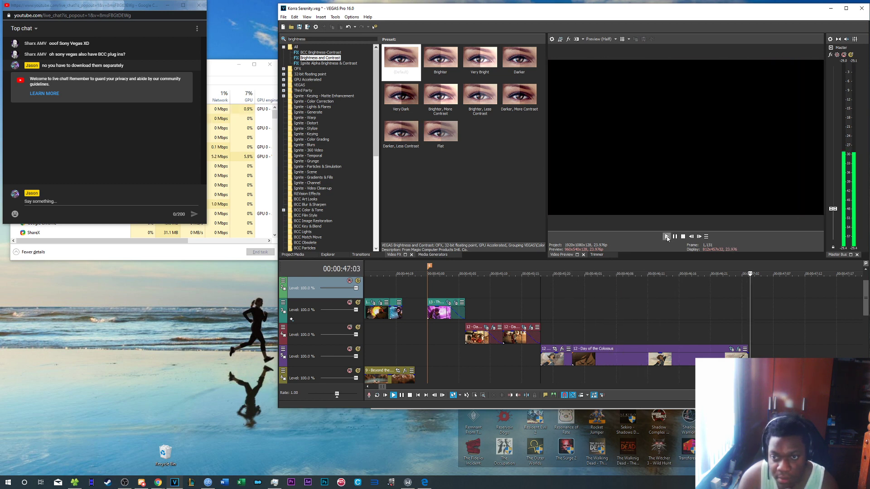
click(675, 237)
Look over the lower tracks and the wider timeline, going back from 00:00:47:20 through 00:00:31:10 to 00:00:07:20
scroll(659, 342, down, 3)
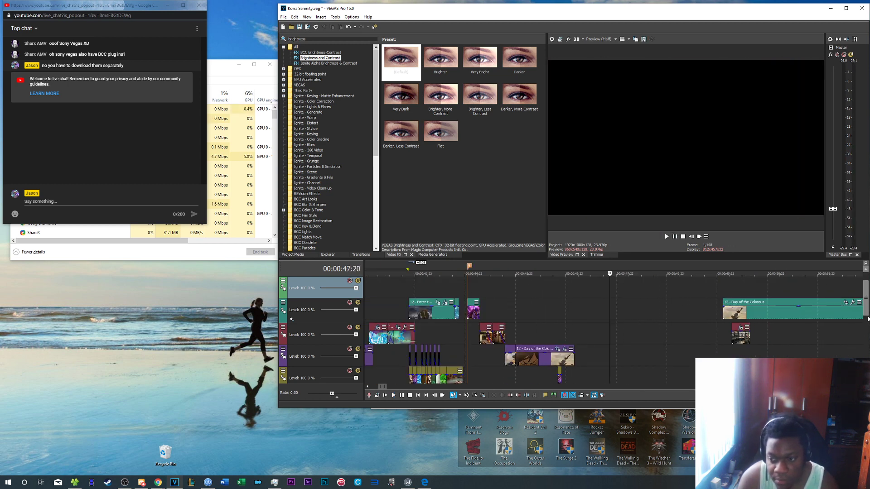
drag(868, 319, 865, 334)
scroll(482, 337, down, 3)
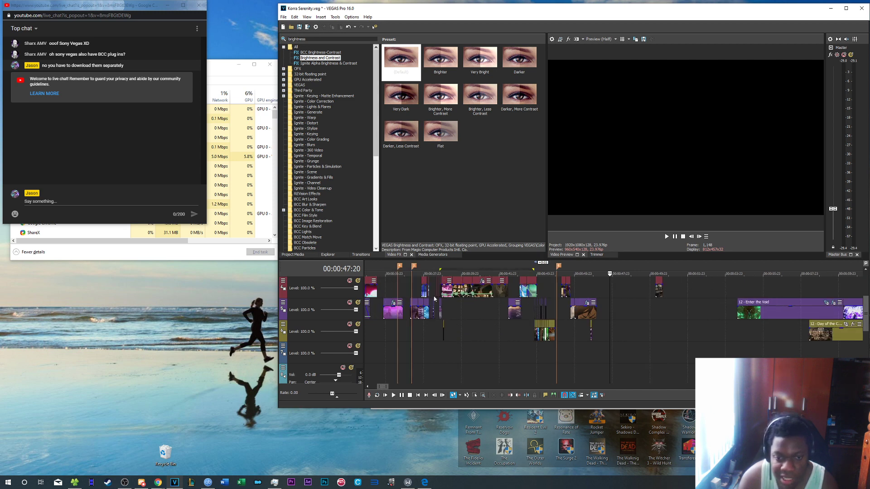
click(426, 294)
scroll(426, 300, up, 2)
scroll(434, 300, down, 4)
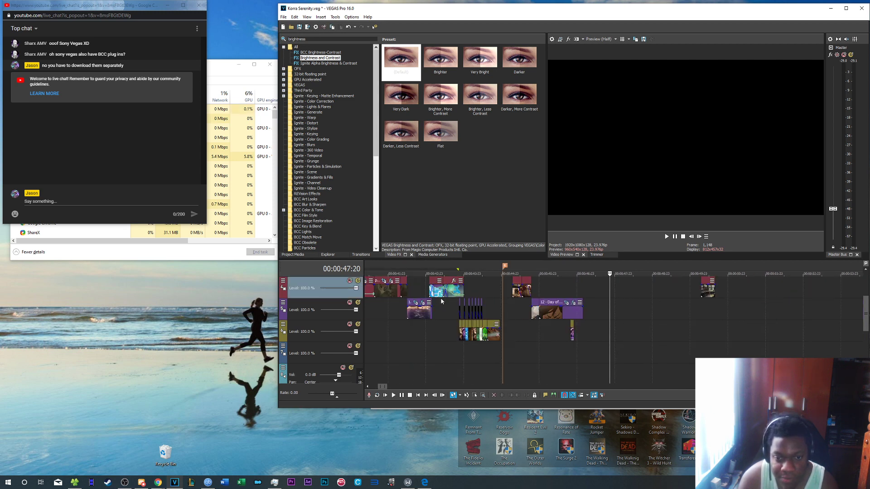
click(404, 285)
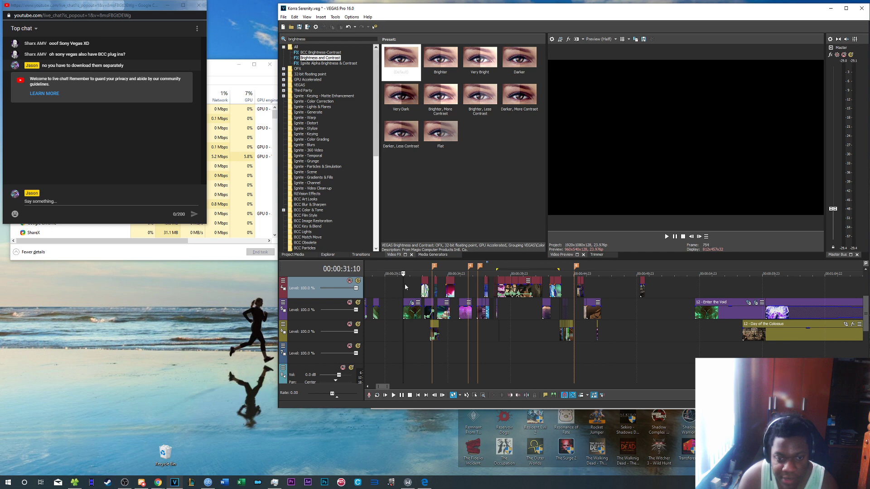
scroll(385, 331, down, 2)
click(414, 298)
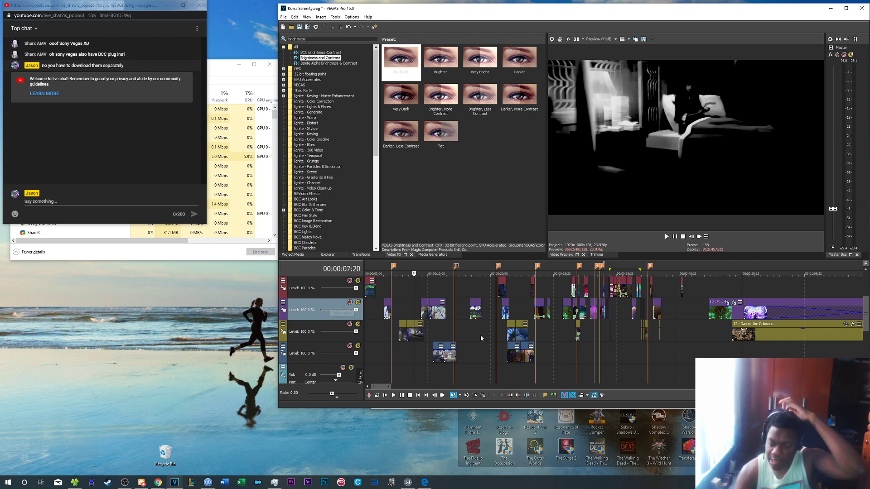
Save the Korra Serenity project
click(289, 20)
click(291, 53)
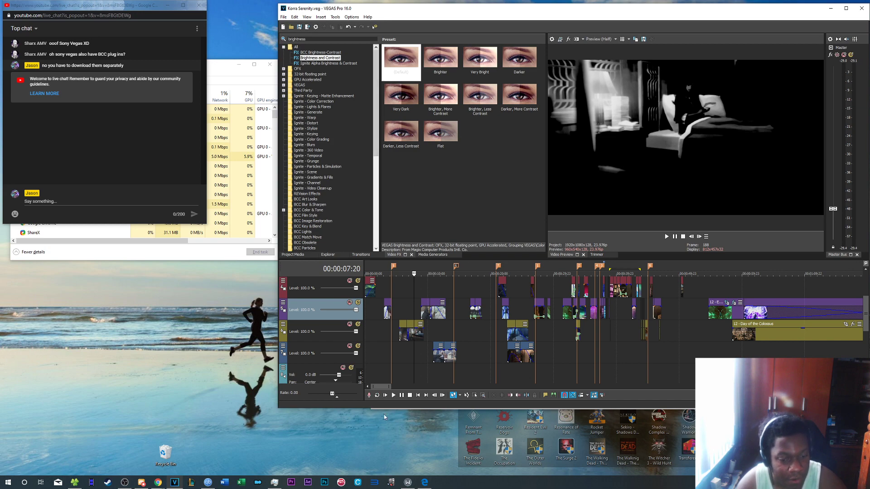
mouse_move(207, 483)
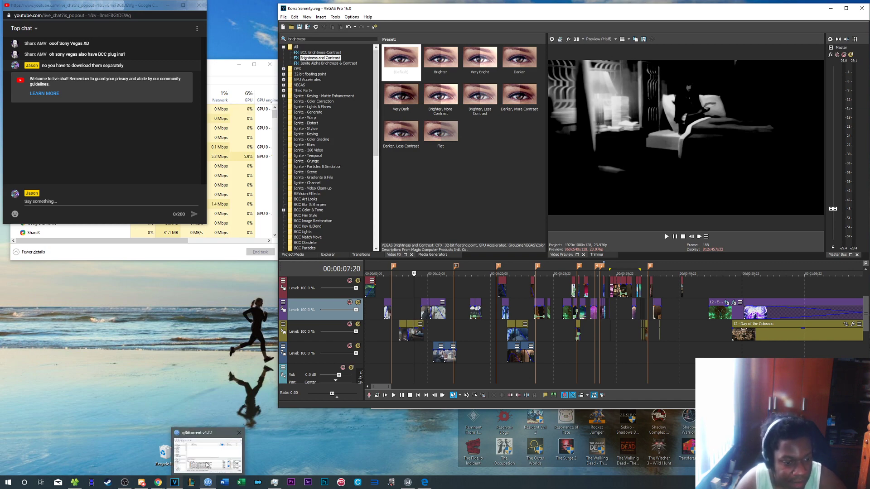
mouse_move(208, 463)
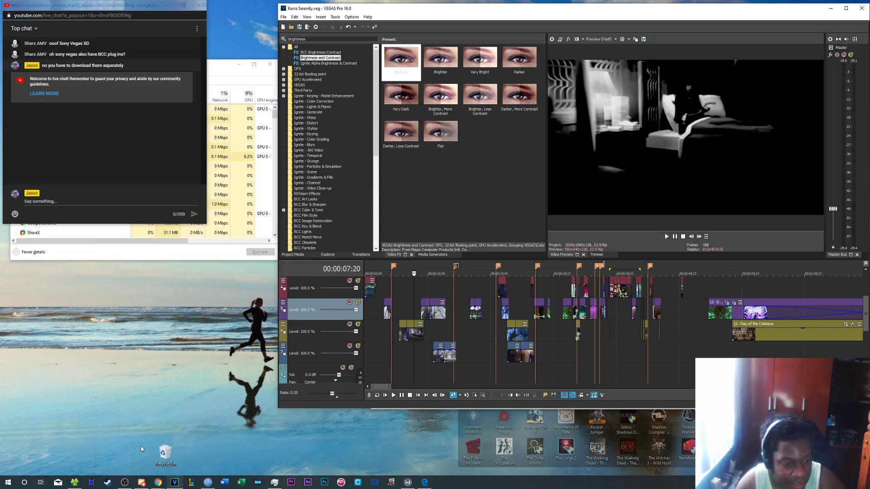